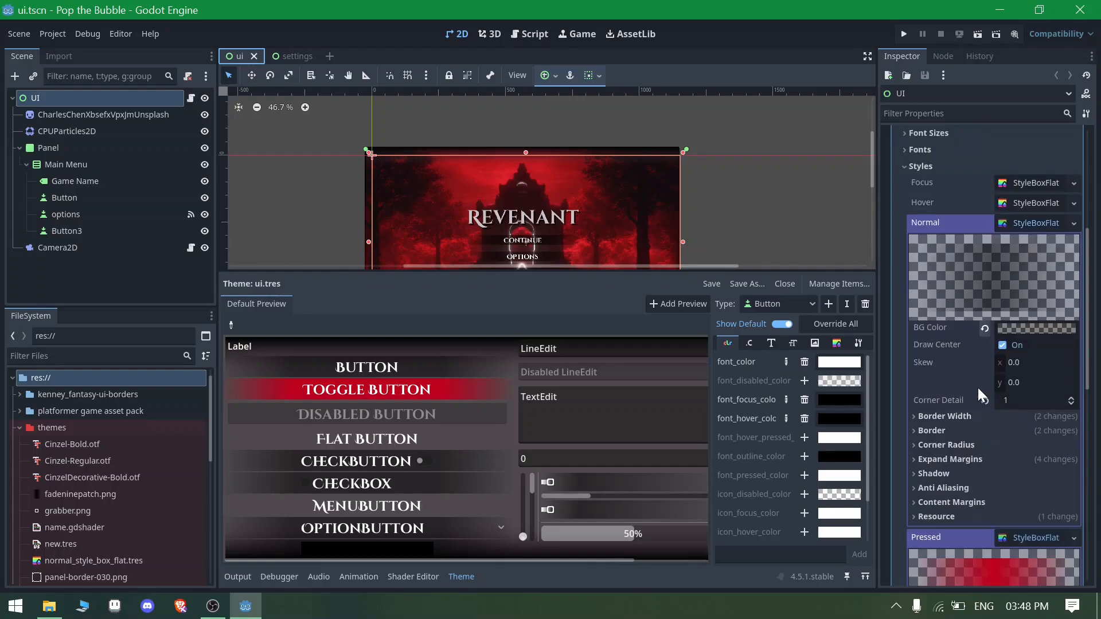
{"action": "scroll", "coordinate": [562, 179], "scroll_direction": "up", "scroll_amount": 1}
{"action": "scroll", "coordinate": [552, 148], "scroll_direction": "down", "scroll_amount": 1, "text": "ctrl"}
{"action": "scroll", "coordinate": [550, 195], "scroll_direction": "up", "scroll_amount": 5}
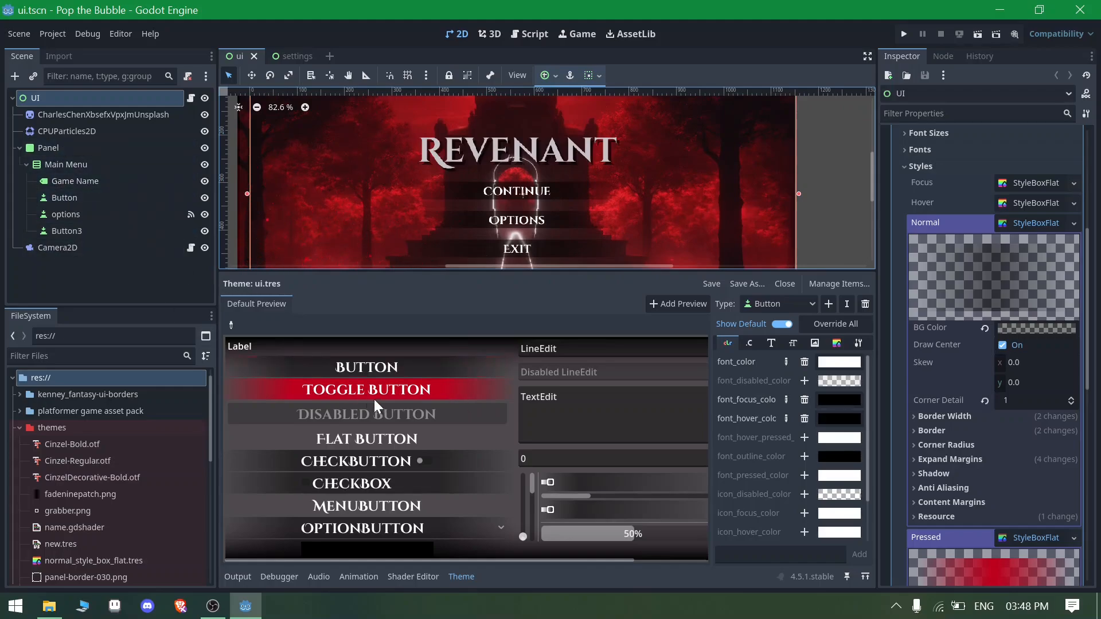
{"action": "scroll", "coordinate": [489, 501], "scroll_direction": "right", "scroll_amount": 3}
{"action": "left_click_drag", "start_coordinate": [459, 483], "coordinate": [600, 486]}
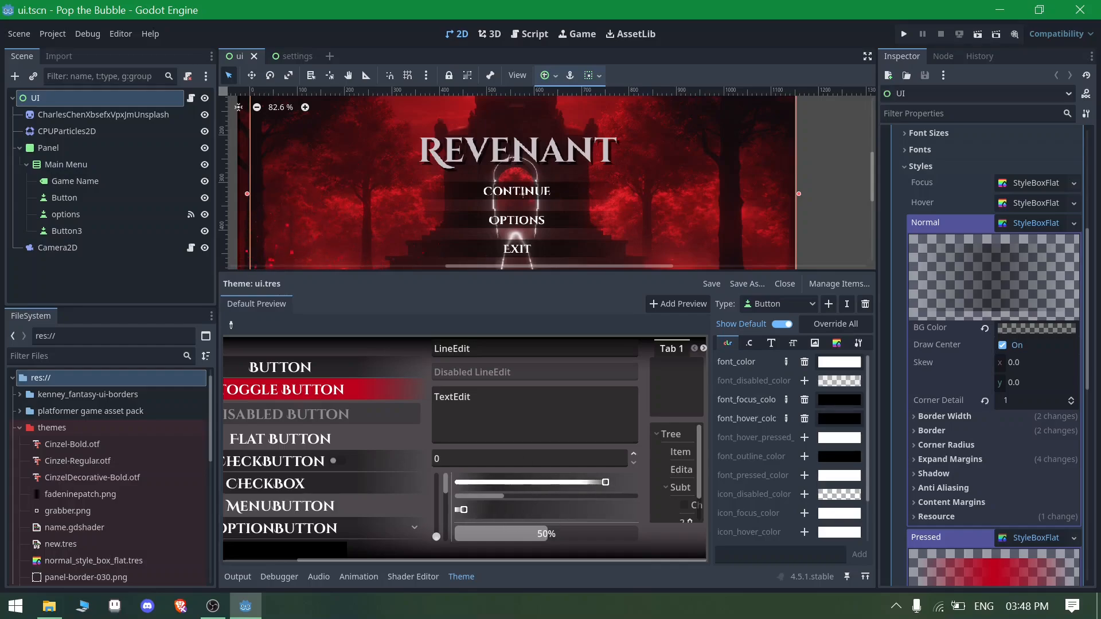
{"action": "scroll", "coordinate": [476, 373], "scroll_direction": "left", "scroll_amount": 3}
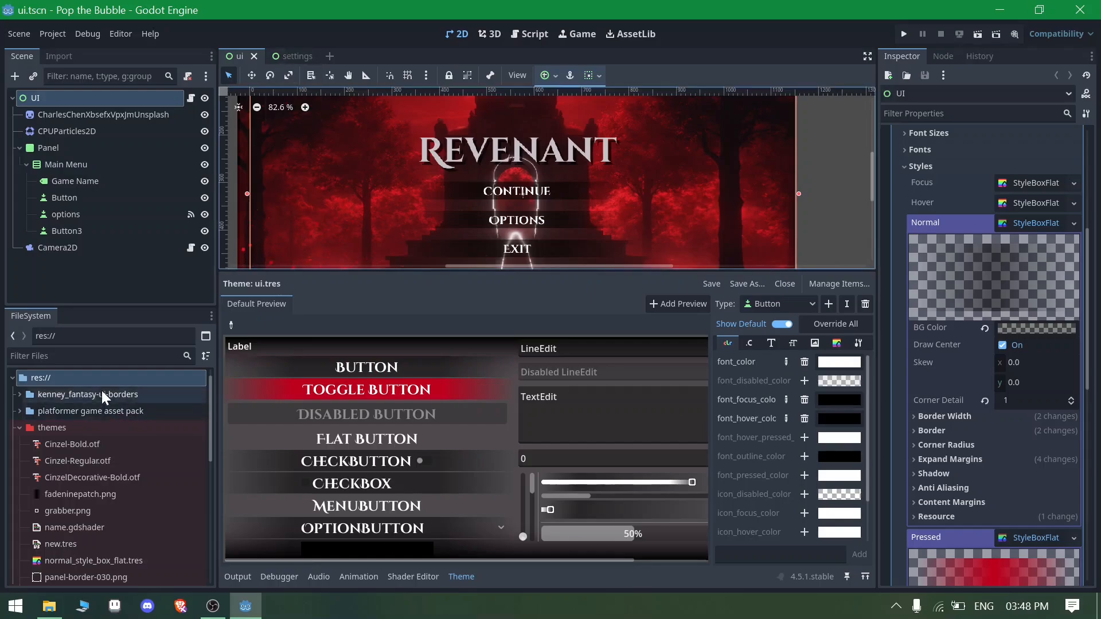
Create a folder named "custom theme" in res:// and set its folder color to orange
{"action": "scroll", "coordinate": [57, 395], "scroll_direction": "up", "scroll_amount": 1}
{"action": "right_click", "coordinate": [54, 393]}
{"action": "mouse_move", "coordinate": [97, 403]}
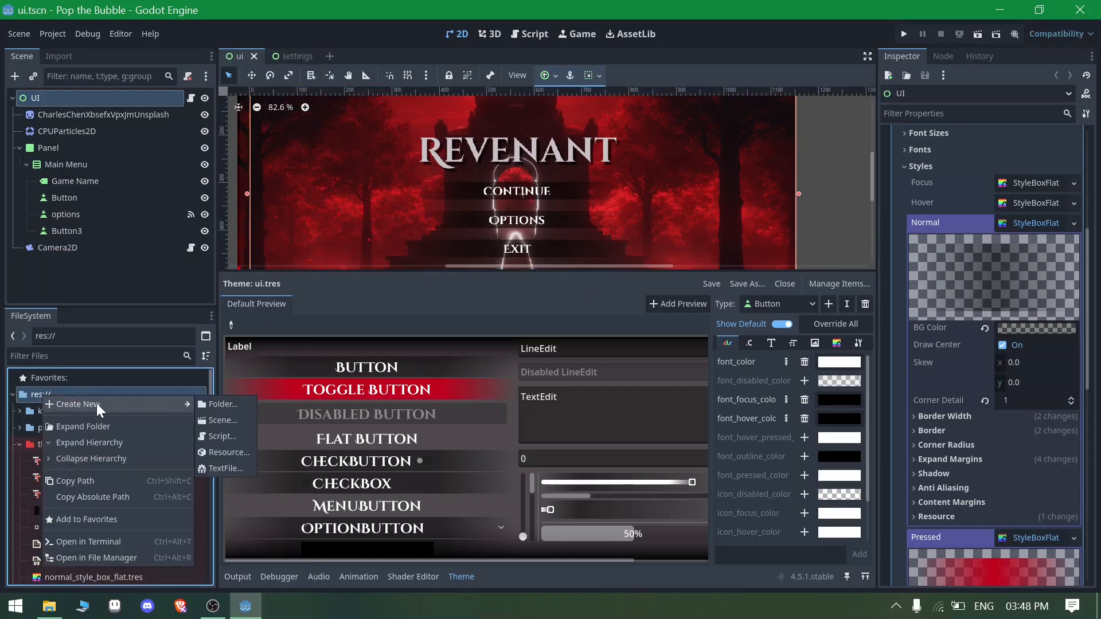
{"action": "left_click", "coordinate": [208, 404]}
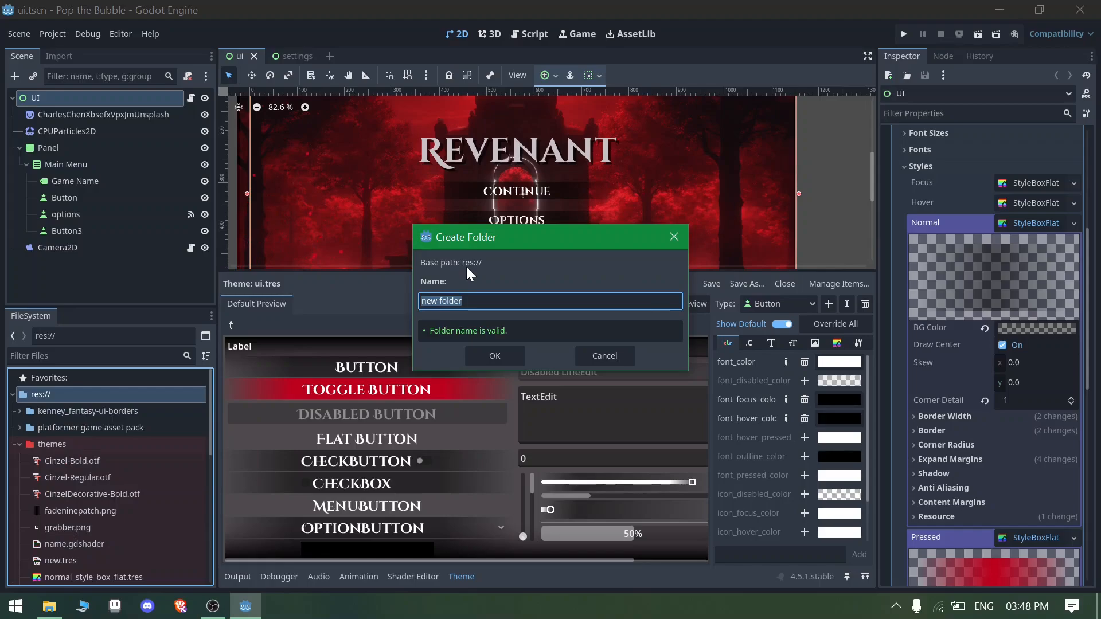
{"action": "type", "text": "custom theme"}
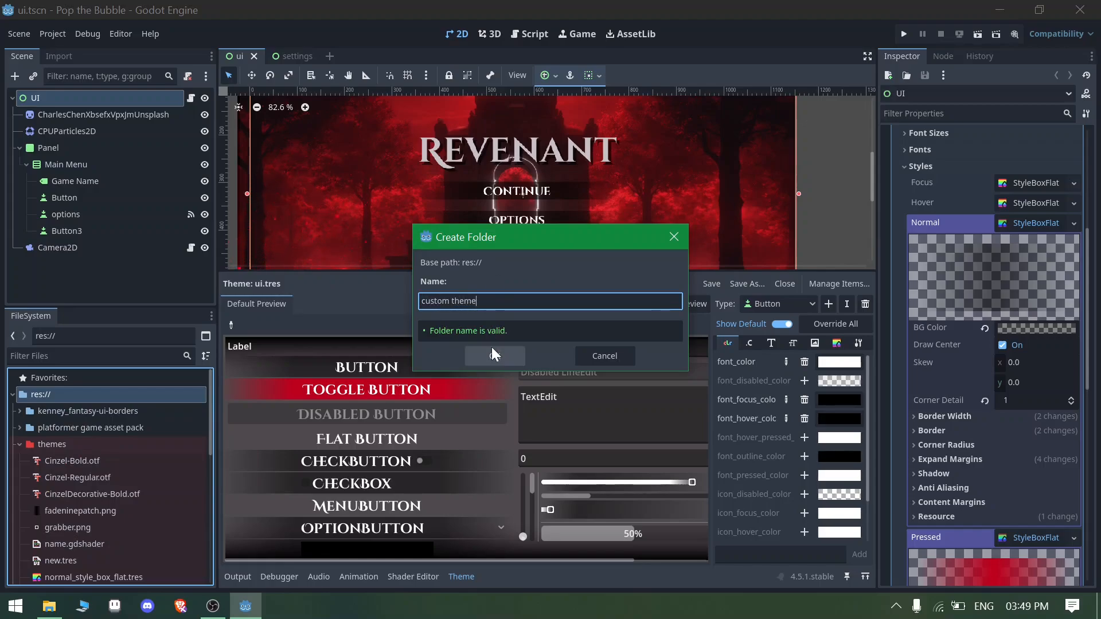
{"action": "left_click", "coordinate": [495, 355]}
{"action": "right_click", "coordinate": [53, 412]}
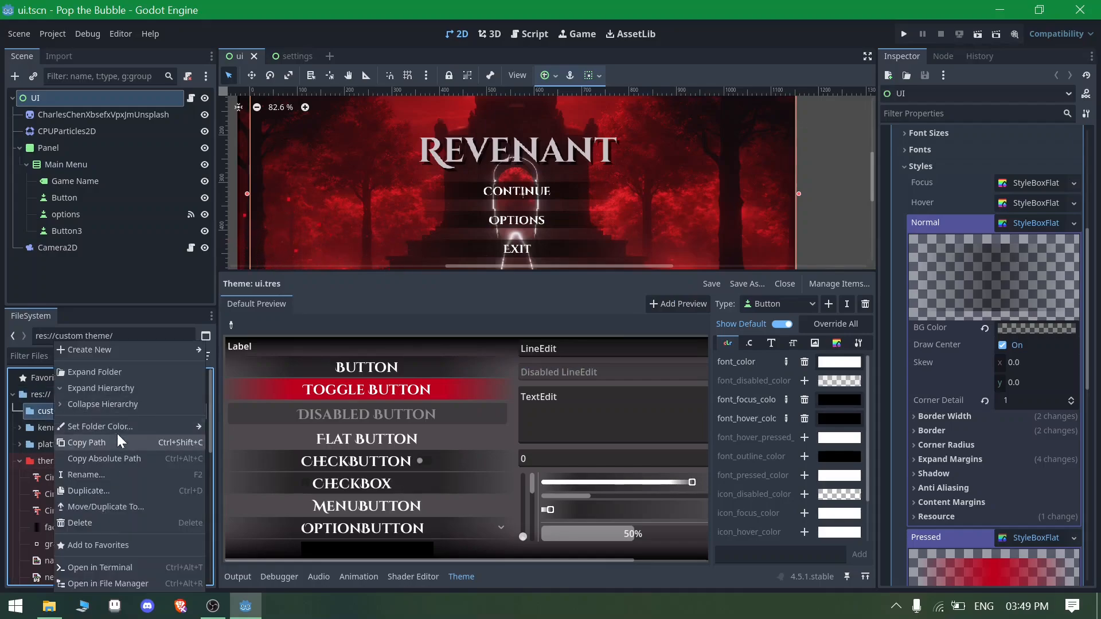
{"action": "mouse_move", "coordinate": [101, 426]}
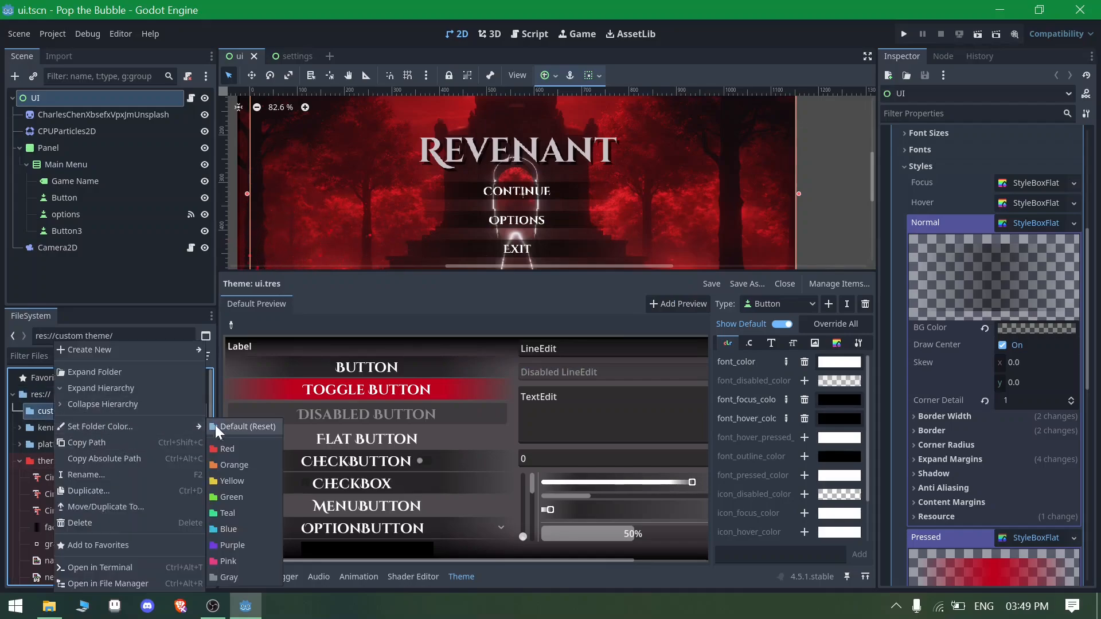
{"action": "left_click", "coordinate": [221, 468]}
Create a Theme resource in the custom theme folder, saved as ui_theme.tres, and select the file
{"action": "right_click", "coordinate": [65, 411]}
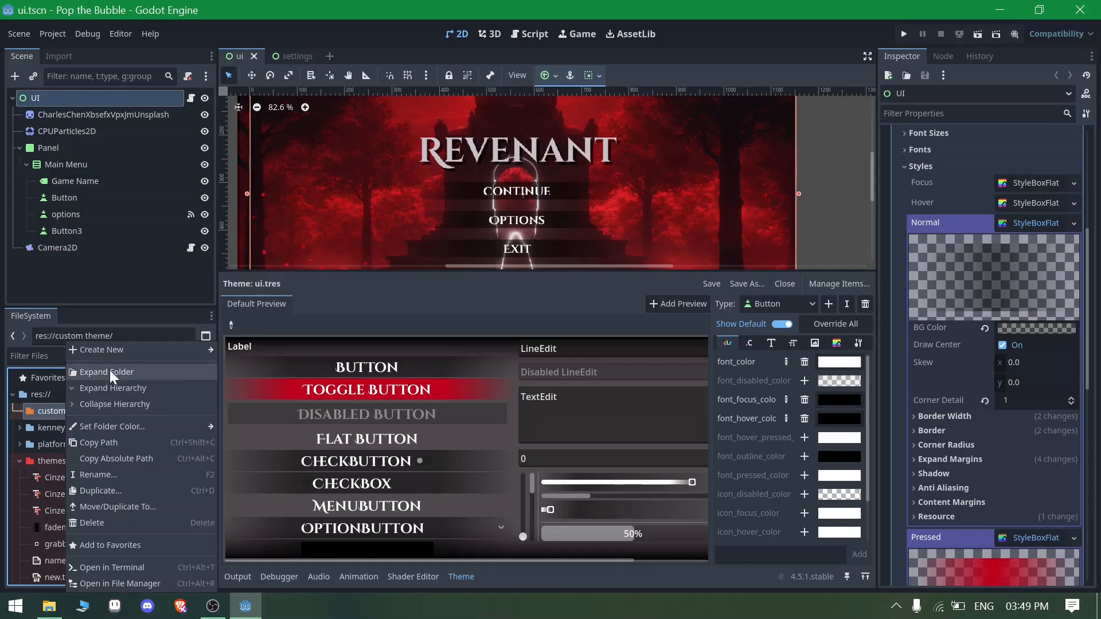
{"action": "mouse_move", "coordinate": [174, 352]}
{"action": "left_click", "coordinate": [251, 397]}
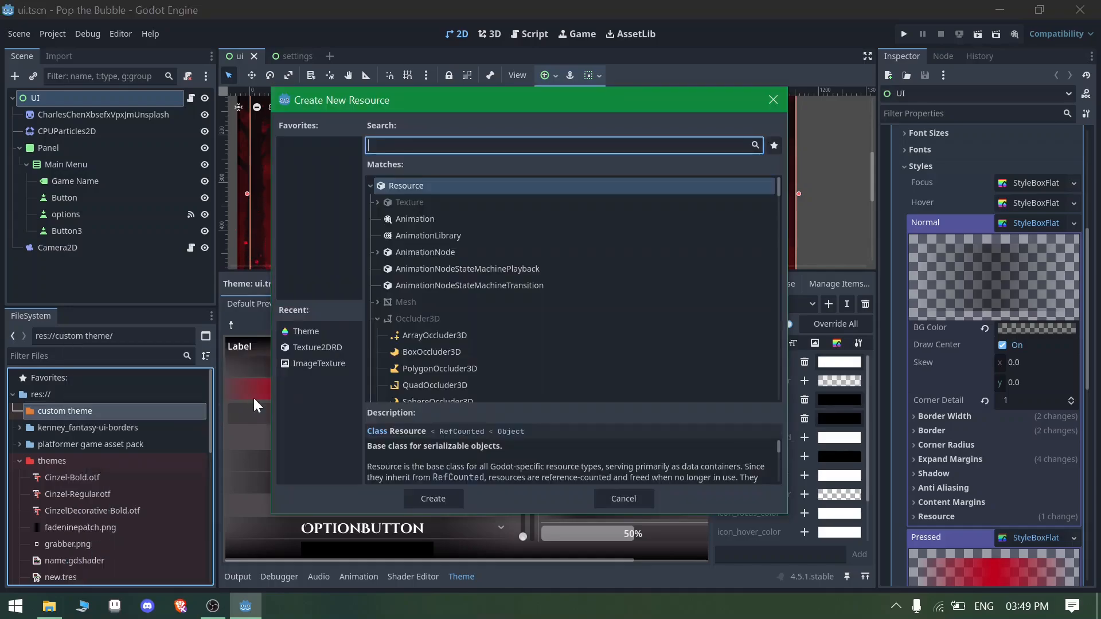
{"action": "type", "text": "theme"}
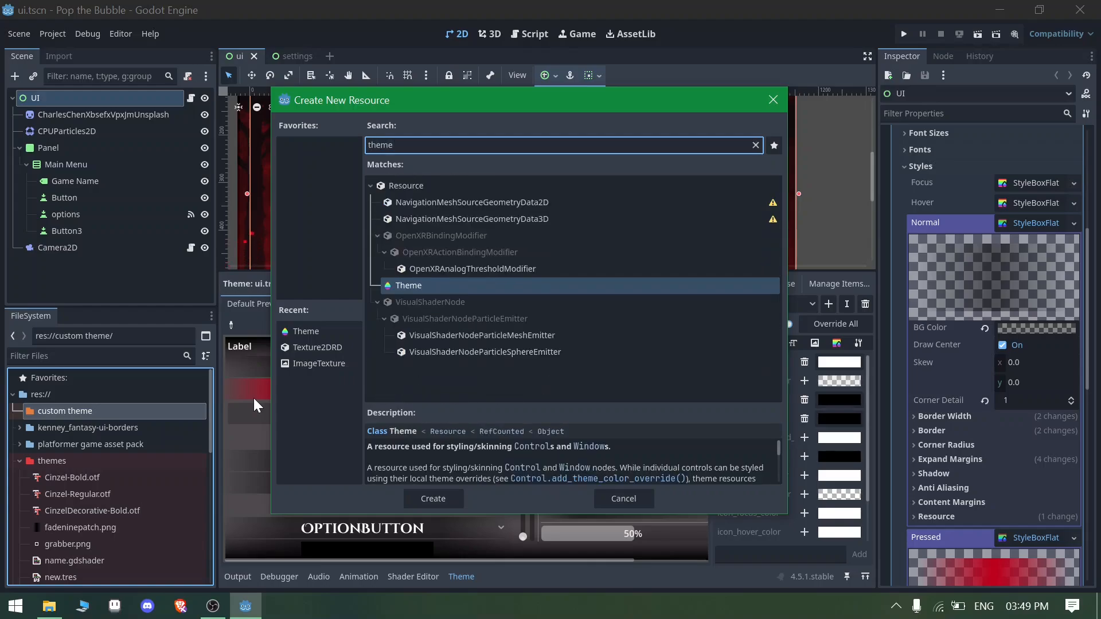
{"action": "left_click", "coordinate": [431, 495]}
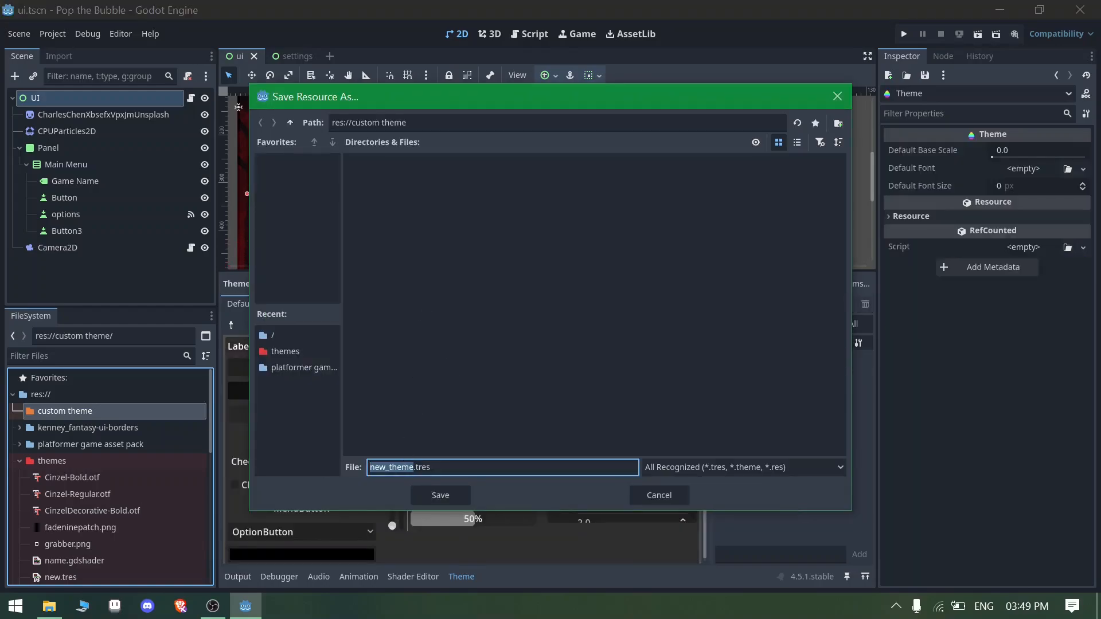
{"action": "left_click_drag", "start_coordinate": [386, 467], "coordinate": [368, 467]}
{"action": "type", "text": "ui"}
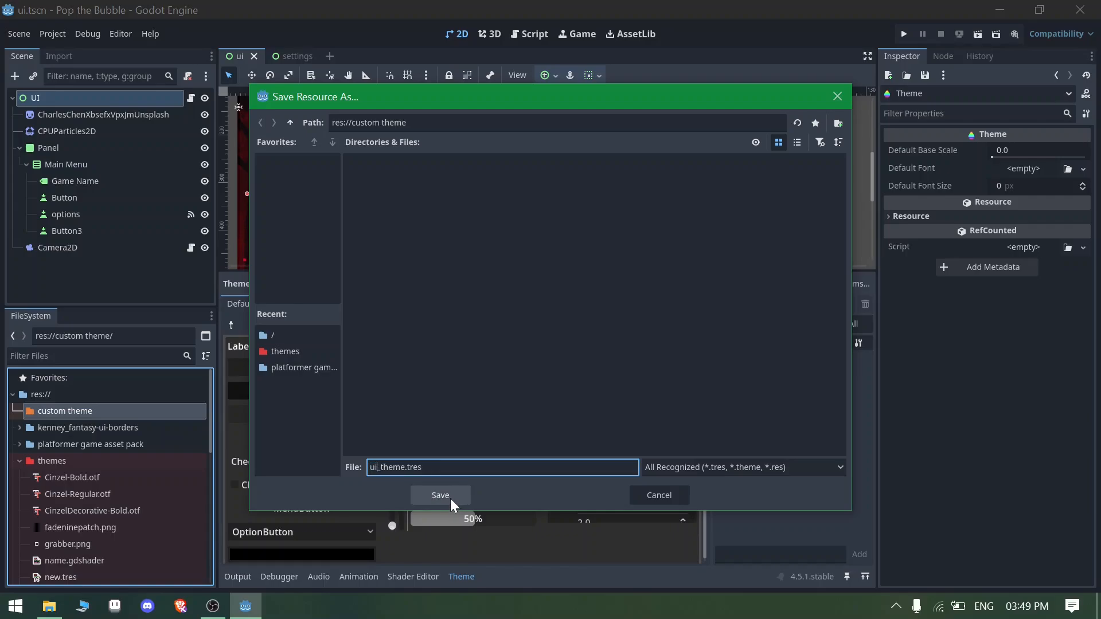
{"action": "left_click", "coordinate": [451, 496]}
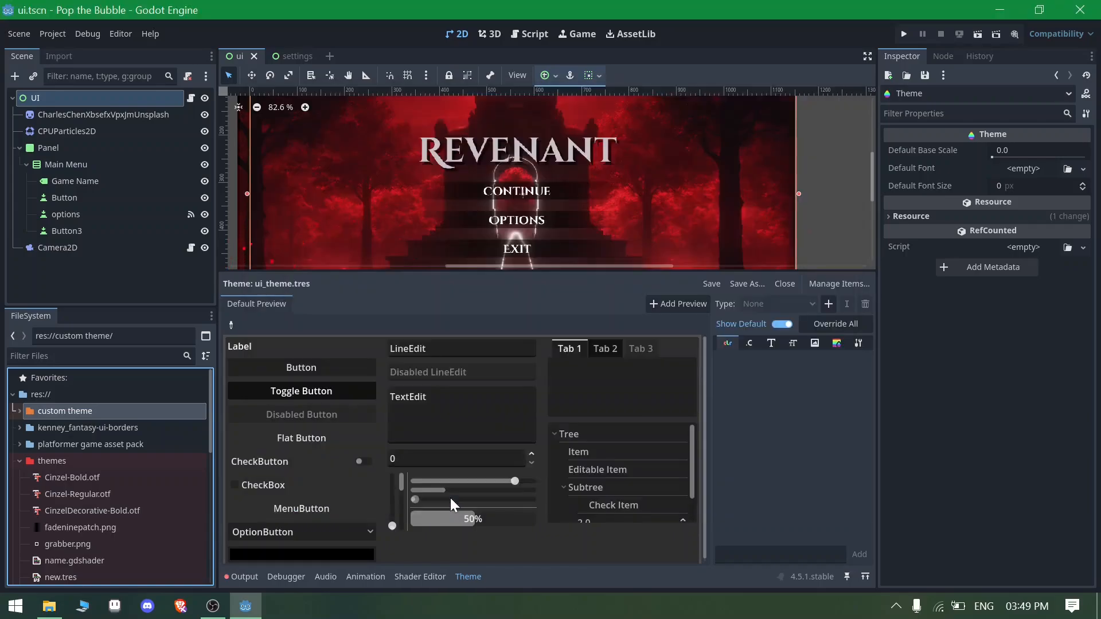
{"action": "left_click", "coordinate": [20, 411]}
{"action": "left_click", "coordinate": [79, 428]}
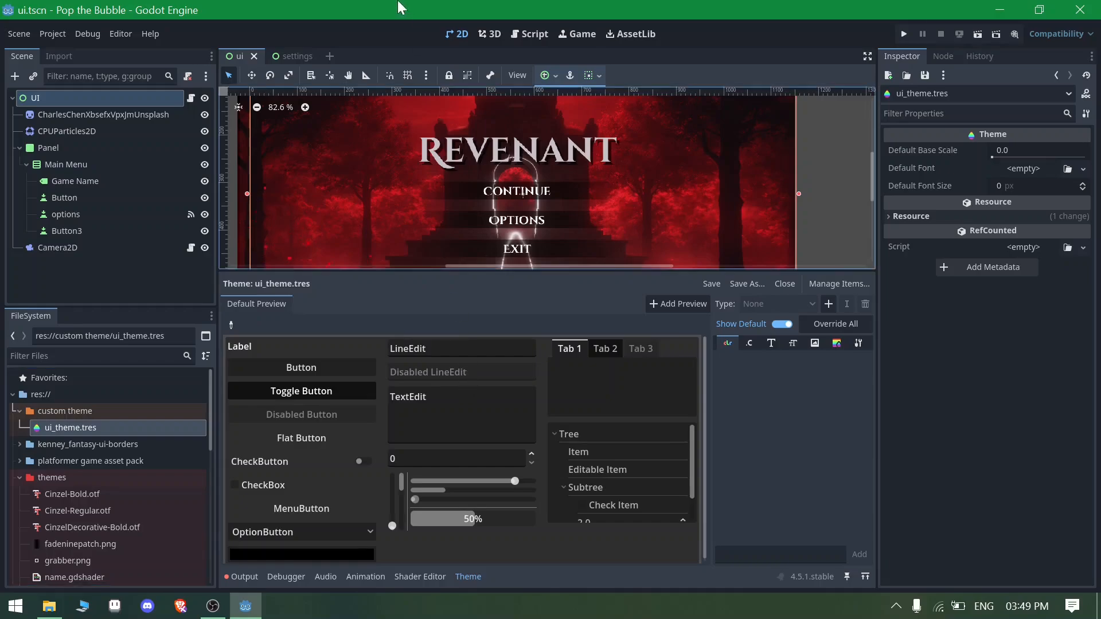
Create a new scene with a User Interface root node named UI and assign ui_theme.tres as its theme
{"action": "left_click", "coordinate": [329, 55]}
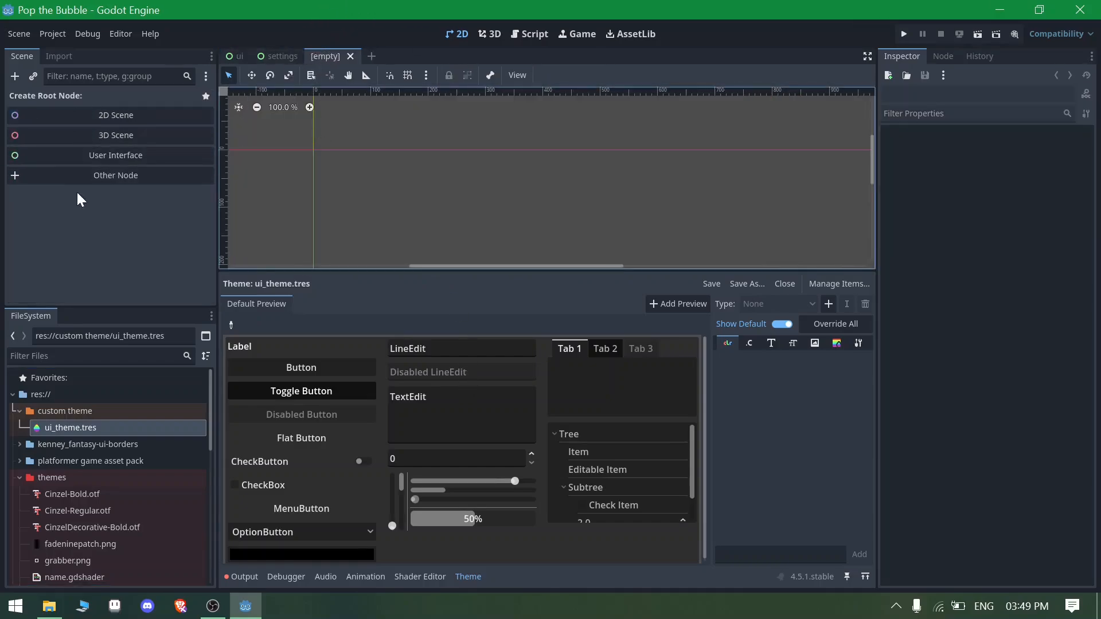
{"action": "left_click", "coordinate": [89, 154]}
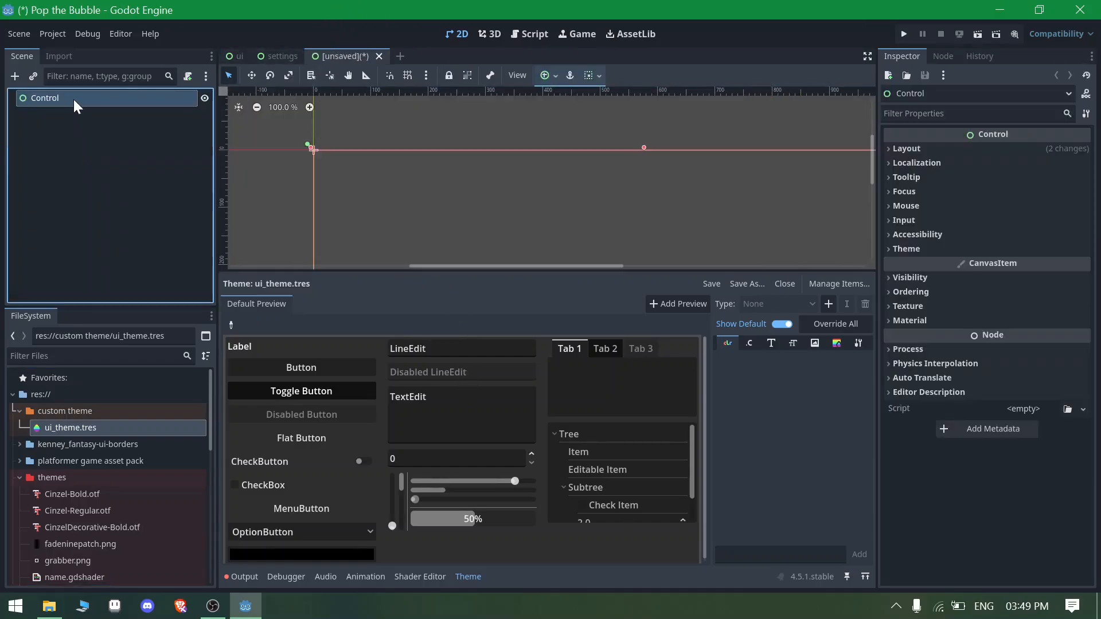
{"action": "double_click", "coordinate": [74, 97]}
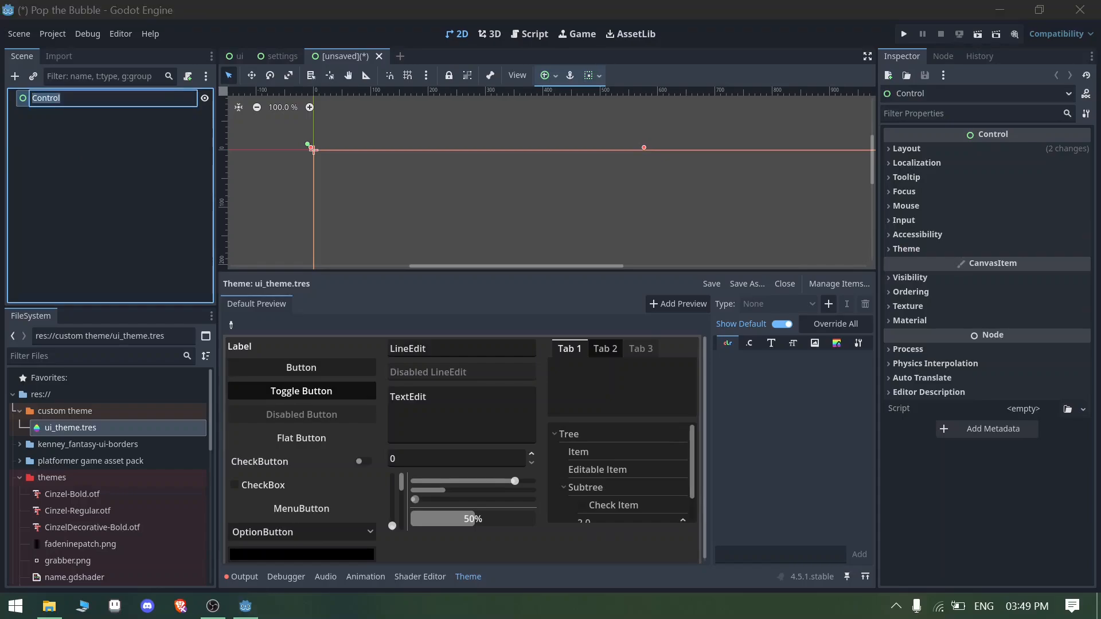
{"action": "type", "text": "UI"}
{"action": "key", "text": "Return"}
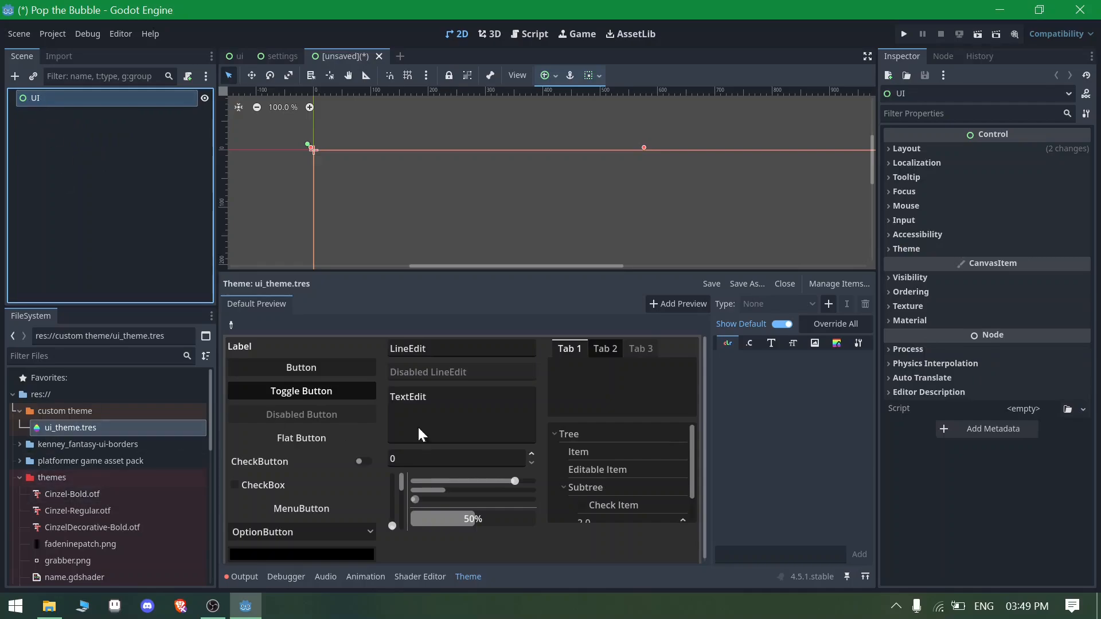
{"action": "left_click", "coordinate": [912, 248]}
{"action": "left_click_drag", "start_coordinate": [84, 428], "coordinate": [1026, 267]}
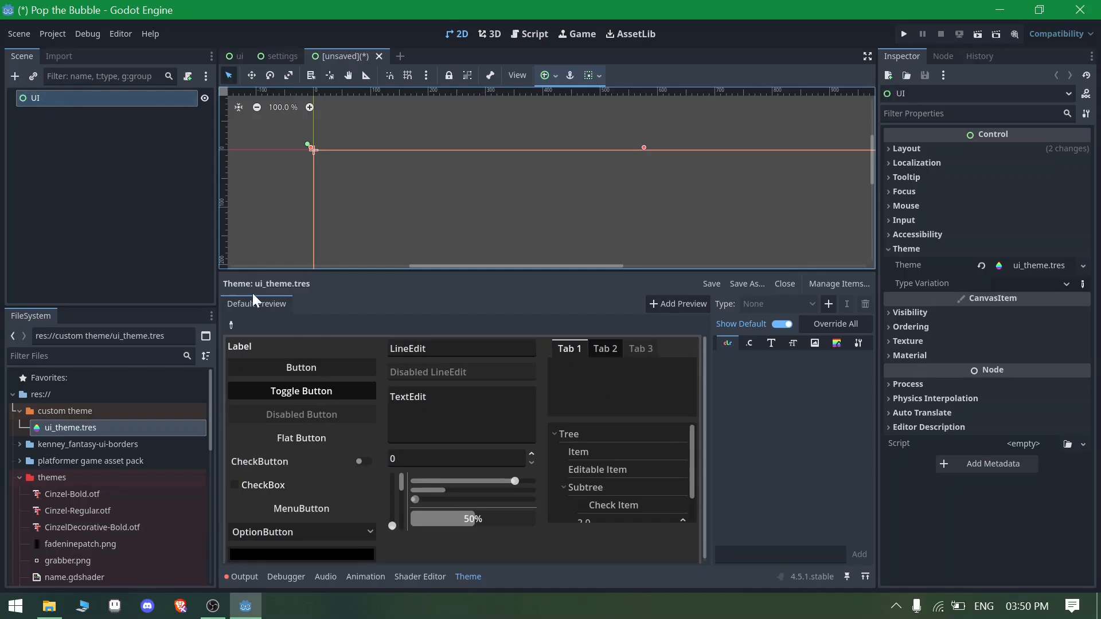
Add a Panel node as a child of the UI root
{"action": "left_click", "coordinate": [15, 76]}
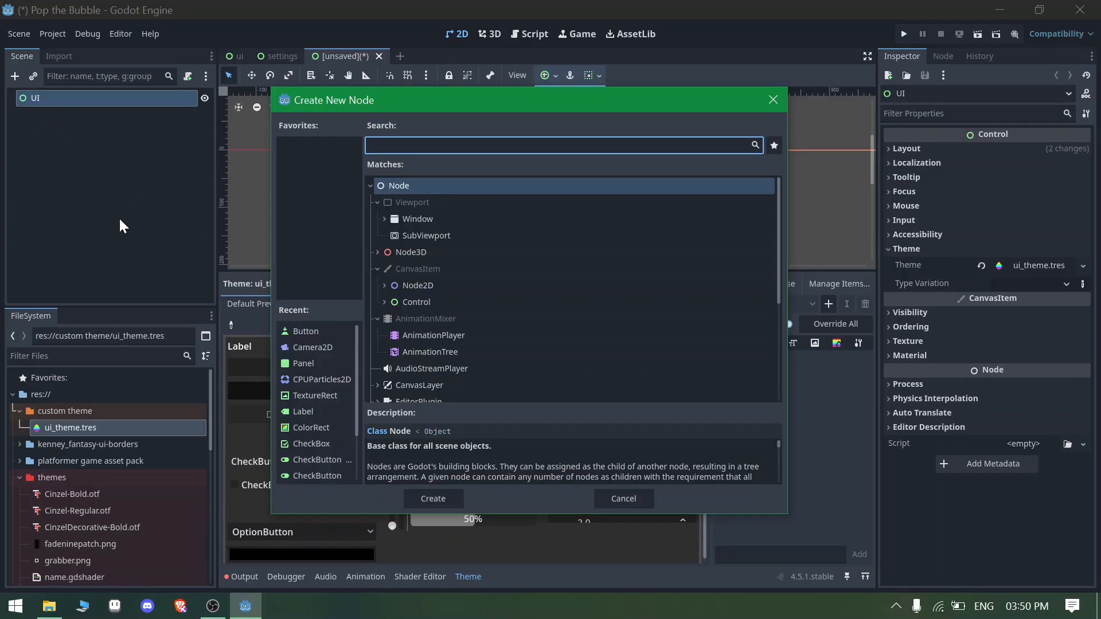
{"action": "type", "text": "panel"}
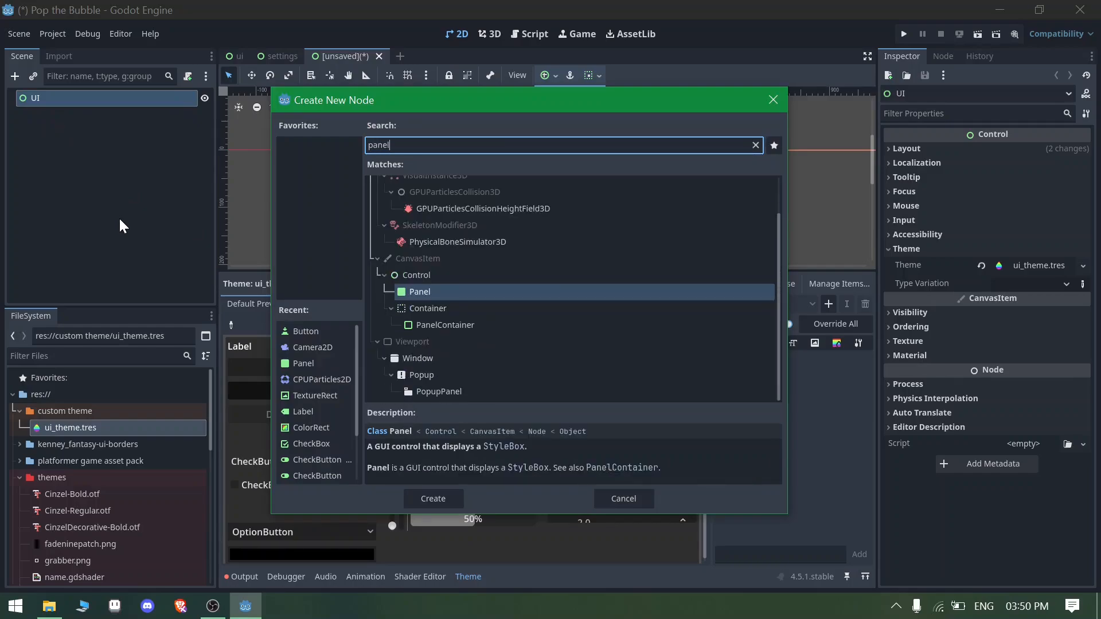
{"action": "key", "text": "Return"}
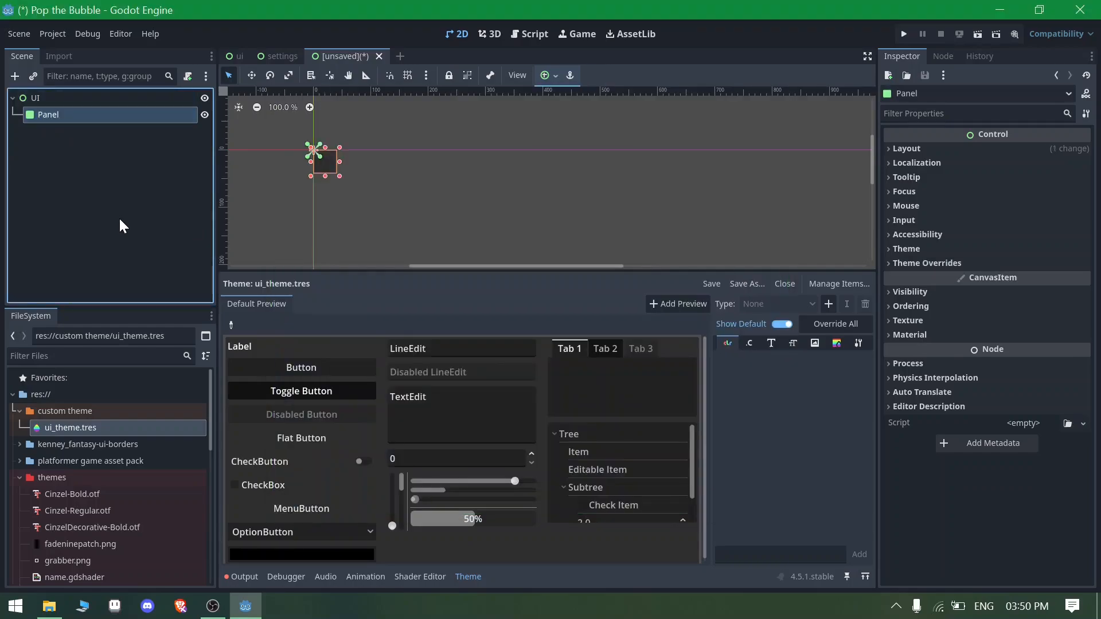
Apply the Full Rect anchor preset to the UI root node
{"action": "left_click", "coordinate": [545, 77]}
{"action": "left_click", "coordinate": [87, 99]}
{"action": "left_click", "coordinate": [50, 101]}
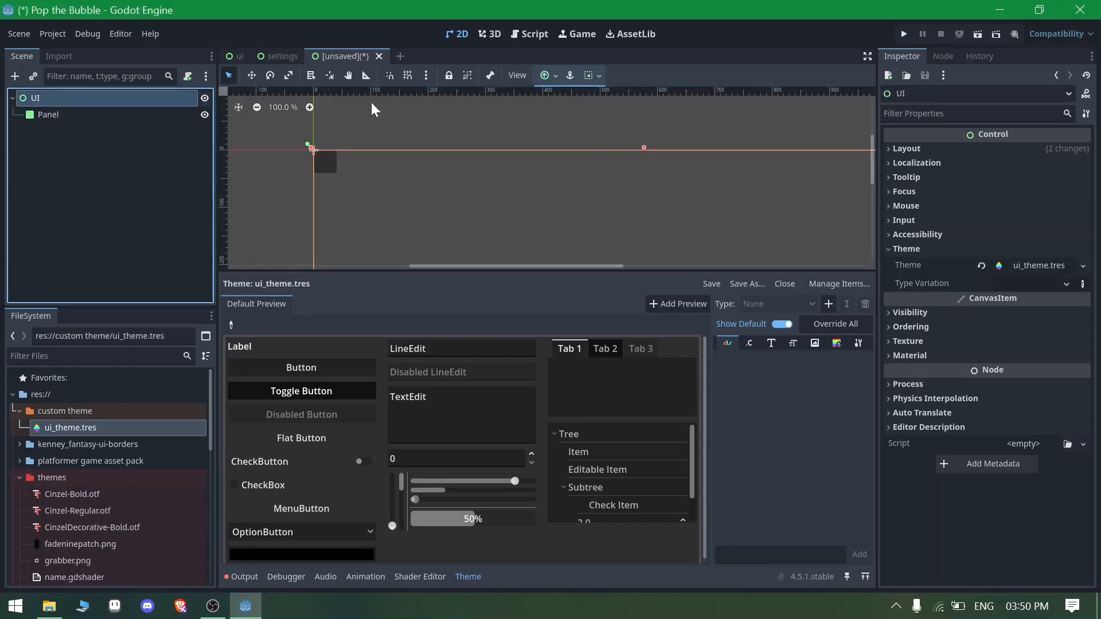
{"action": "left_click", "coordinate": [545, 76]}
{"action": "left_click", "coordinate": [611, 181]}
{"action": "scroll", "coordinate": [415, 117], "scroll_direction": "down", "scroll_amount": 7}
{"action": "scroll", "coordinate": [479, 181], "scroll_direction": "up", "scroll_amount": 1}
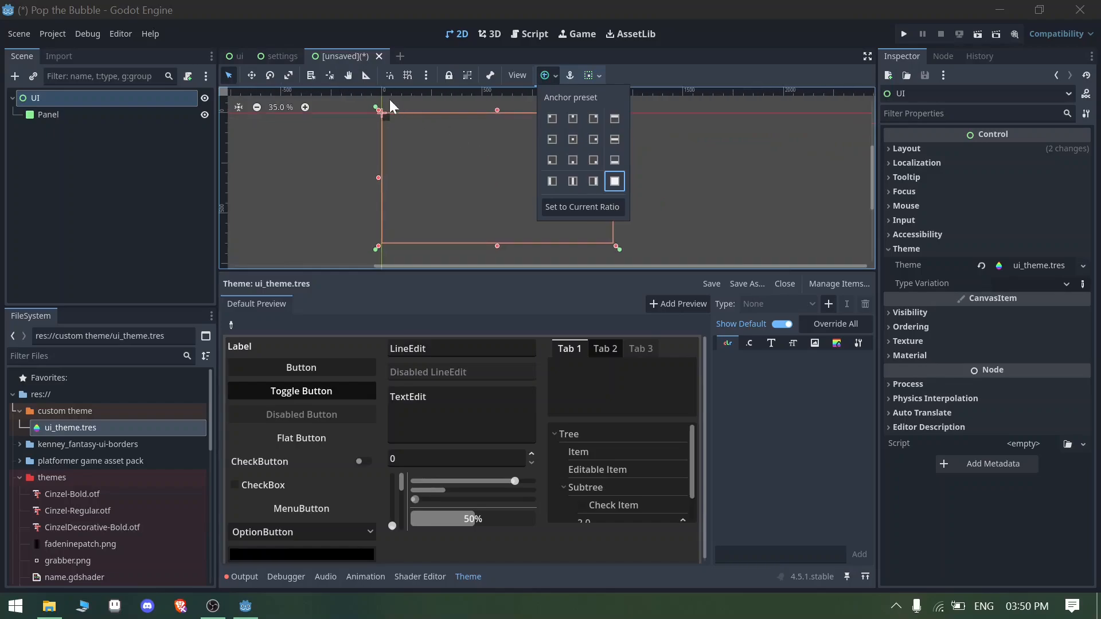
Apply the Full Rect anchor preset to the Panel so it fills the UI area
{"action": "left_click", "coordinate": [61, 118]}
{"action": "left_click", "coordinate": [60, 114]}
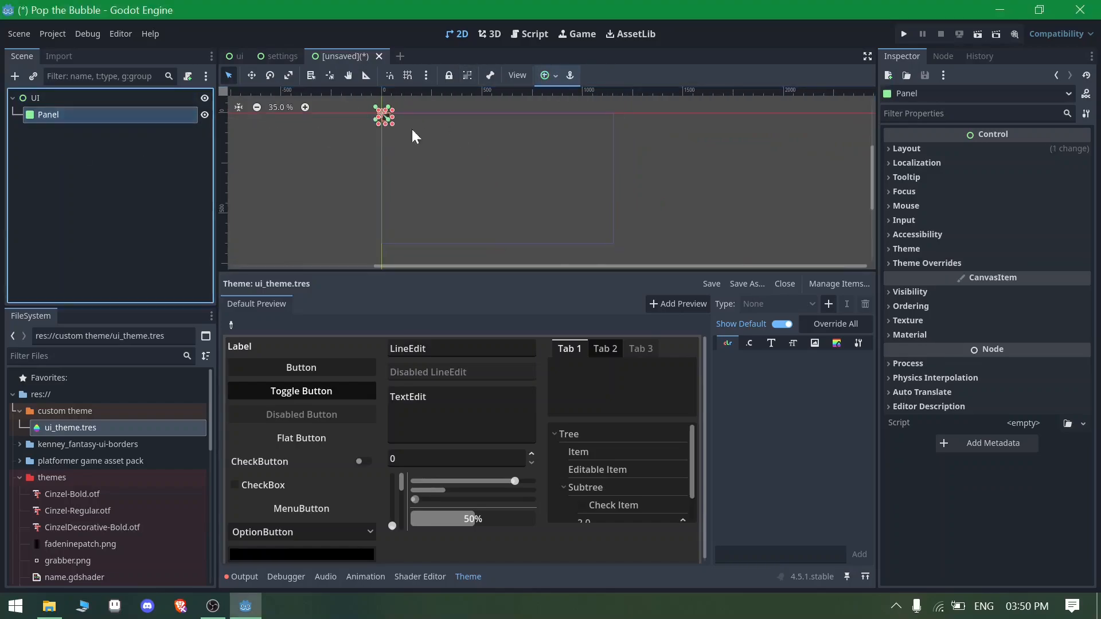
{"action": "left_click", "coordinate": [543, 75]}
{"action": "left_click", "coordinate": [612, 180]}
{"action": "left_click", "coordinate": [171, 159]}
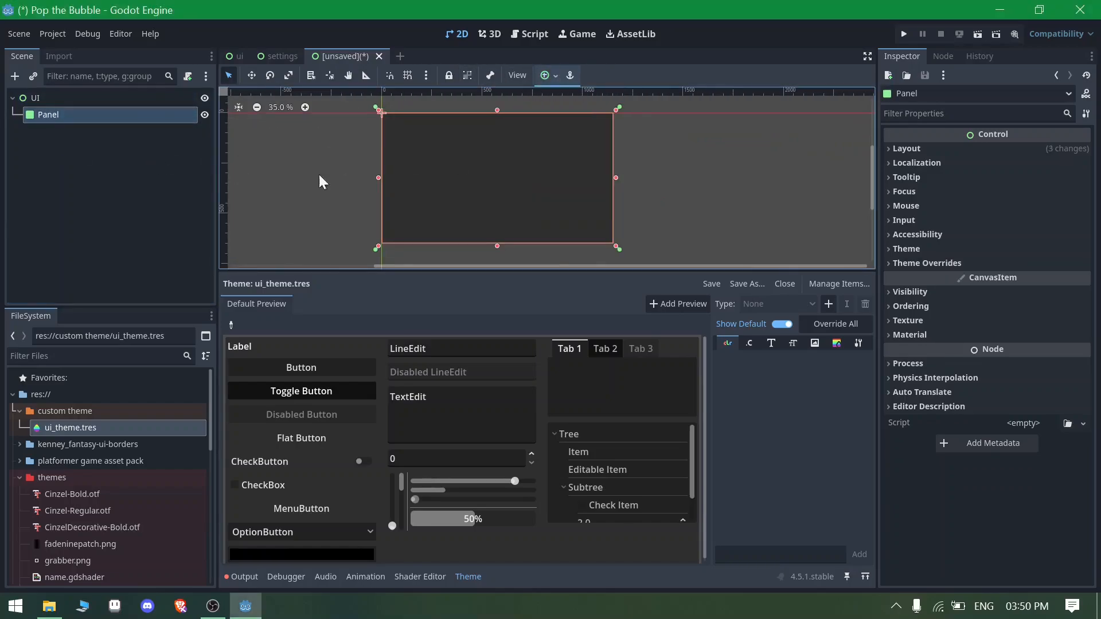
{"action": "scroll", "coordinate": [459, 171], "scroll_direction": "up", "scroll_amount": 1}
{"action": "scroll", "coordinate": [427, 168], "scroll_direction": "down", "scroll_amount": 1}
{"action": "scroll", "coordinate": [401, 165], "scroll_direction": "up", "scroll_amount": 1}
{"action": "left_click", "coordinate": [112, 162]}
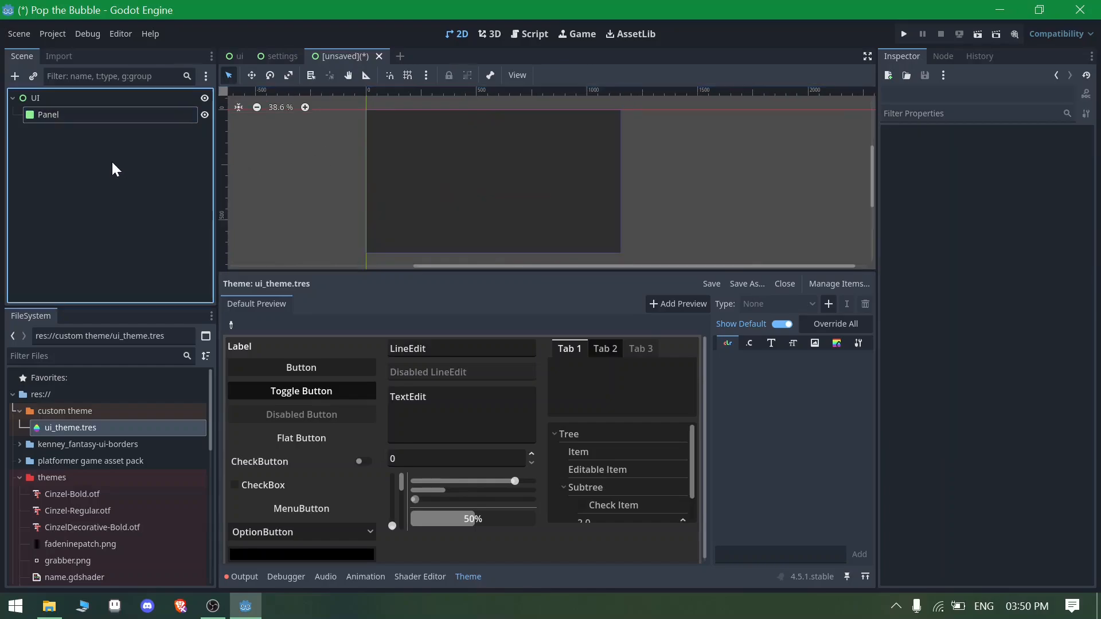
Add a Button node as a child of the Panel
{"action": "left_click", "coordinate": [47, 114]}
{"action": "left_click", "coordinate": [15, 76]}
{"action": "type", "text": "button"}
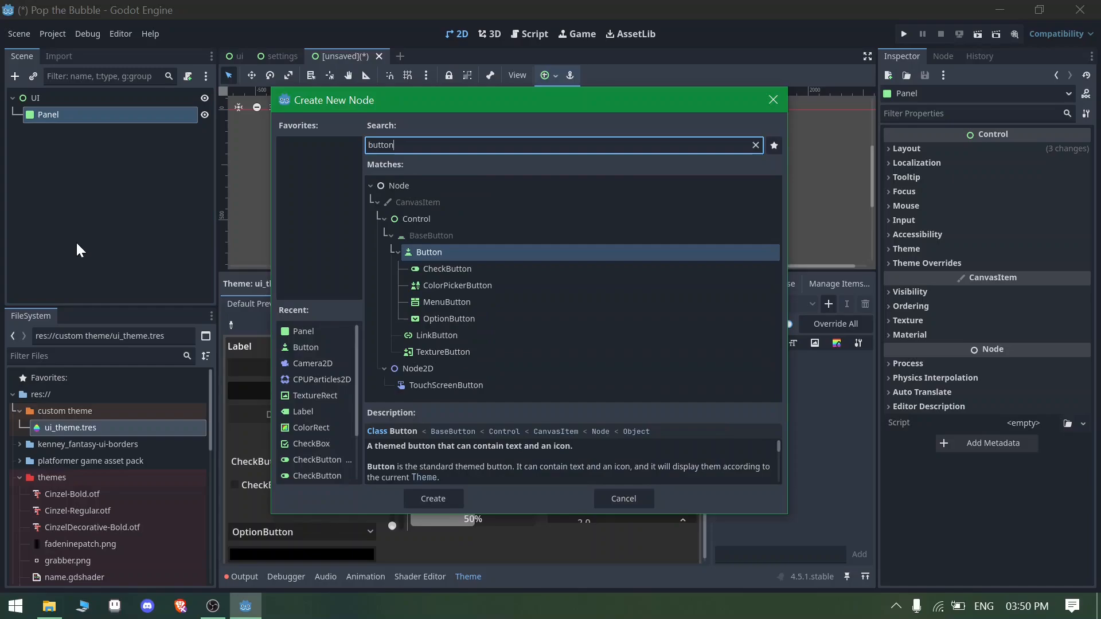
{"action": "key", "text": "Return"}
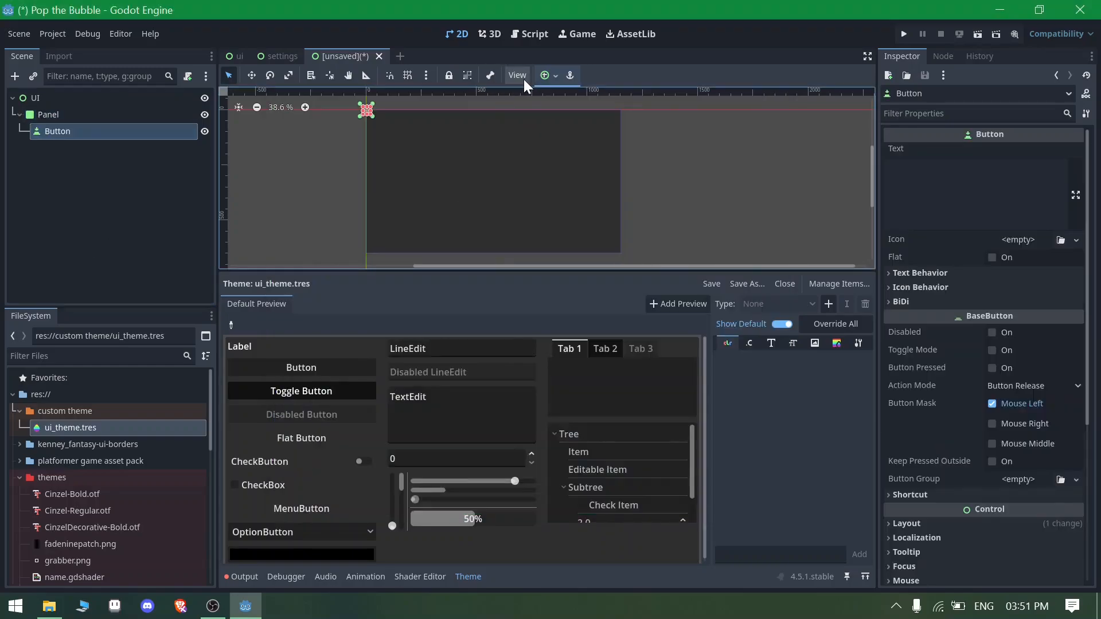
Add a VBoxContainer under the Panel and make the Button its child
{"action": "left_click", "coordinate": [71, 115]}
{"action": "key", "text": "ctrl+a"}
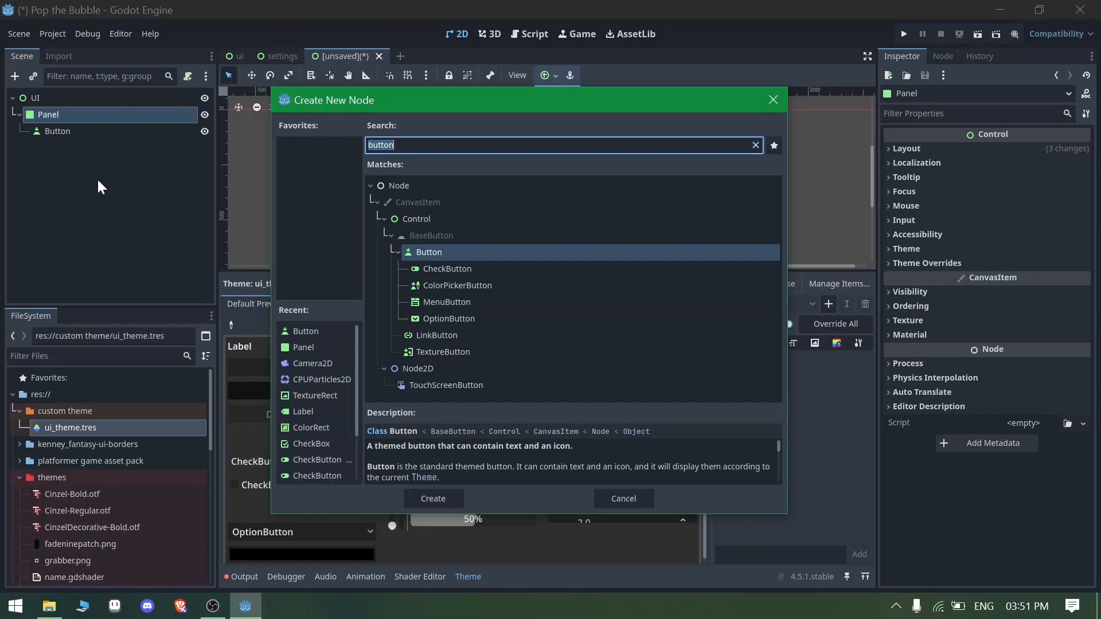
{"action": "type", "text": "vbox"}
{"action": "key", "text": "Return"}
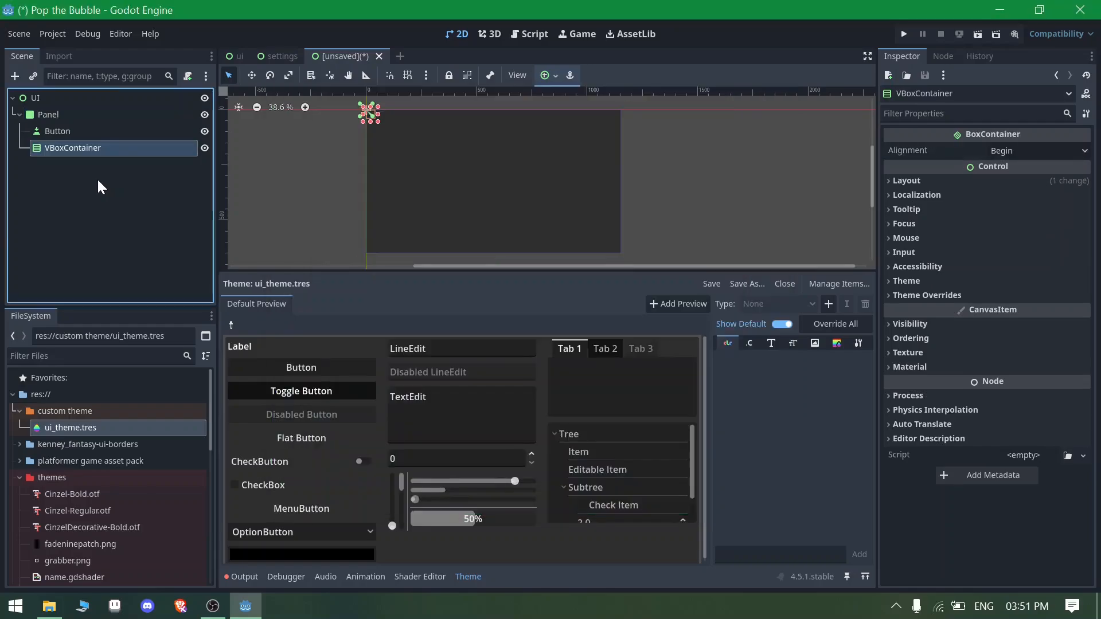
{"action": "left_click_drag", "start_coordinate": [68, 129], "coordinate": [90, 147]}
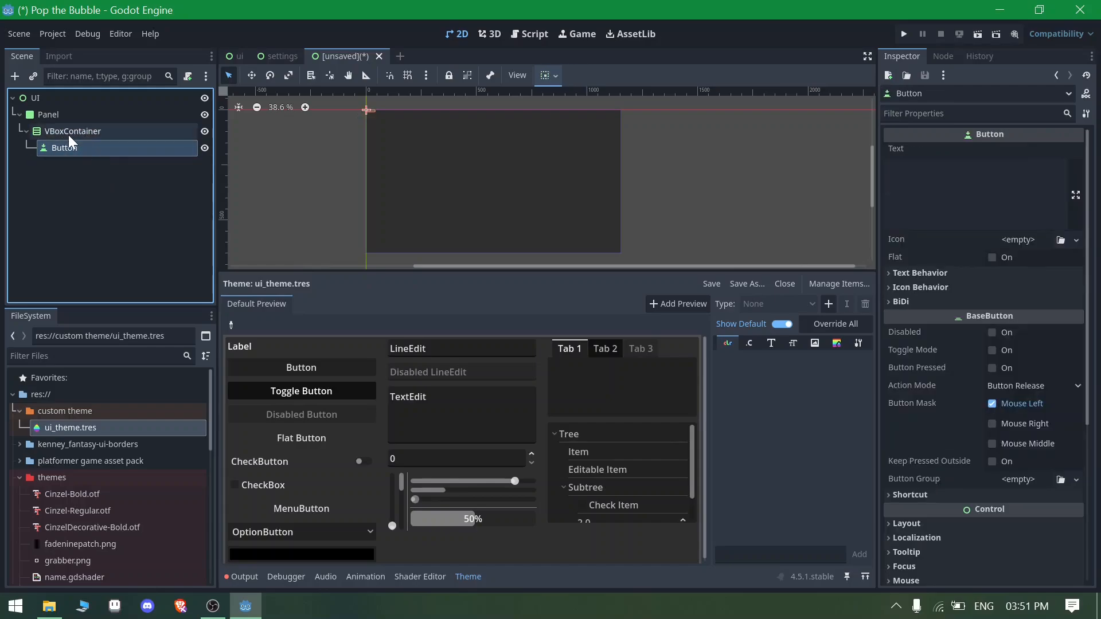
Apply the Center anchor preset to the VBoxContainer
{"action": "left_click", "coordinate": [86, 133]}
{"action": "left_click", "coordinate": [545, 76]}
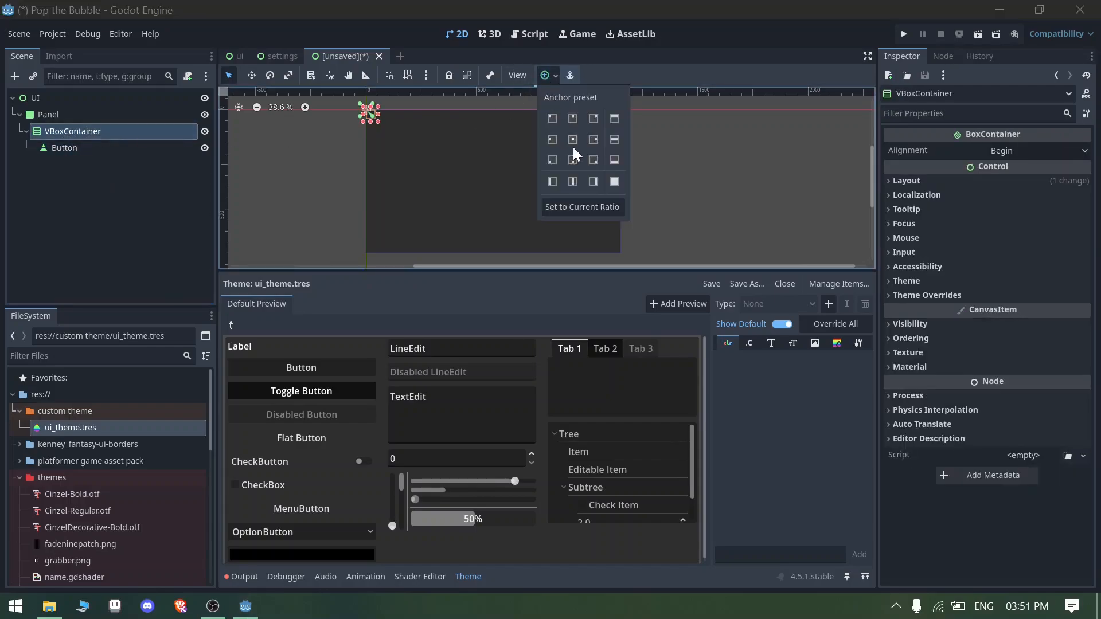
{"action": "left_click", "coordinate": [572, 139]}
{"action": "scroll", "coordinate": [458, 119], "scroll_direction": "up", "scroll_amount": 3}
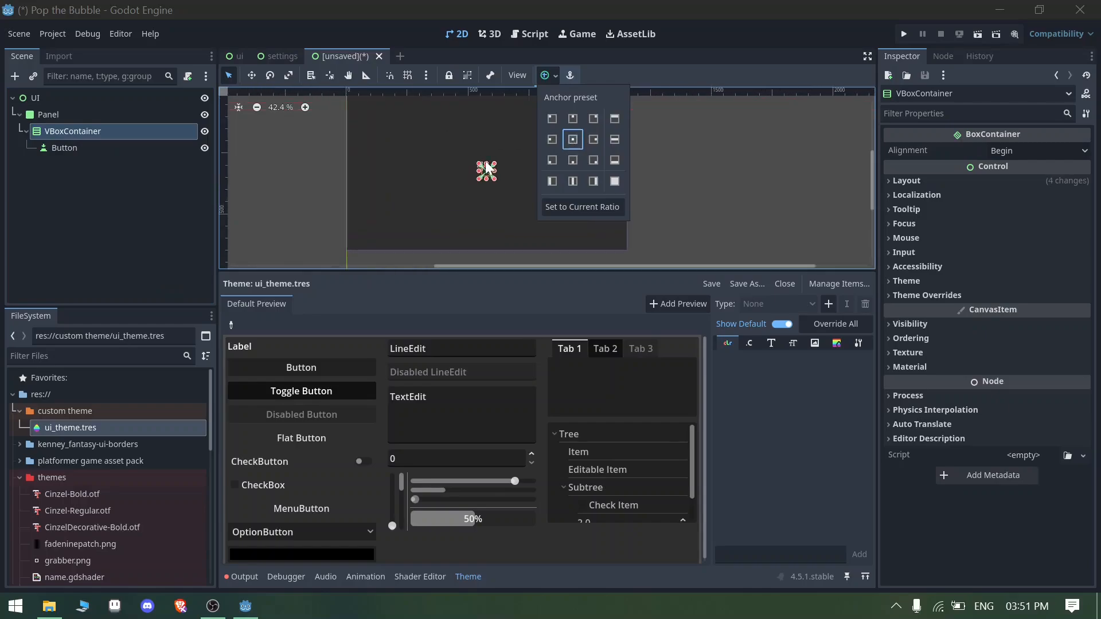
Close the anchor presets and reduce the theme editor's height to give the 2D viewport more room
{"action": "left_click", "coordinate": [439, 269]}
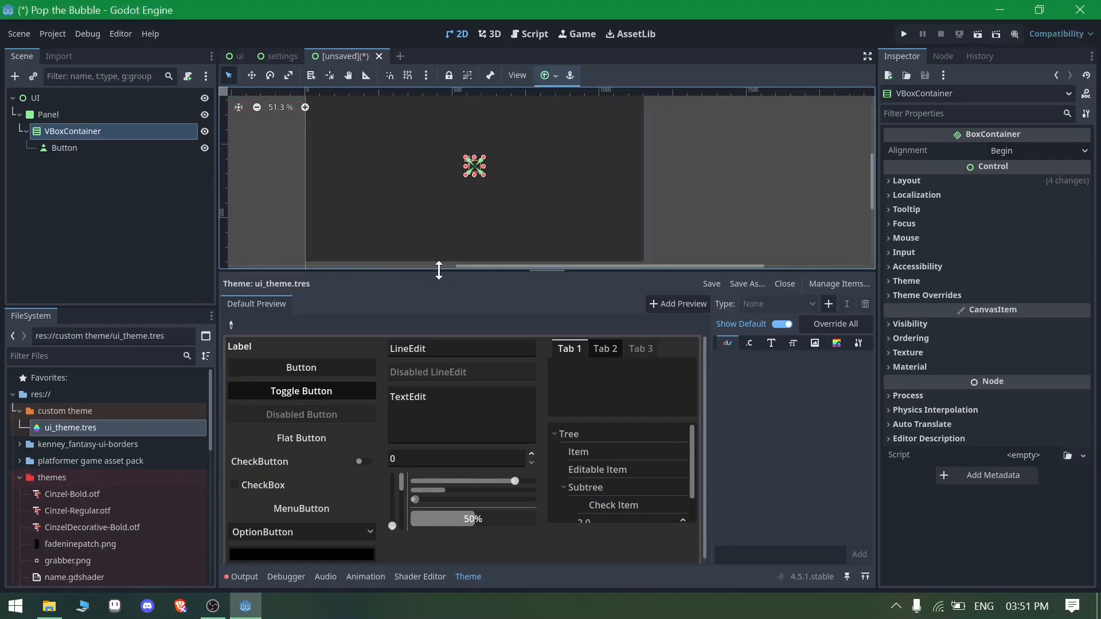
{"action": "left_click_drag", "start_coordinate": [440, 270], "coordinate": [448, 406]}
{"action": "scroll", "coordinate": [456, 181], "scroll_direction": "down", "scroll_amount": 3}
{"action": "scroll", "coordinate": [480, 200], "scroll_direction": "up", "scroll_amount": 6}
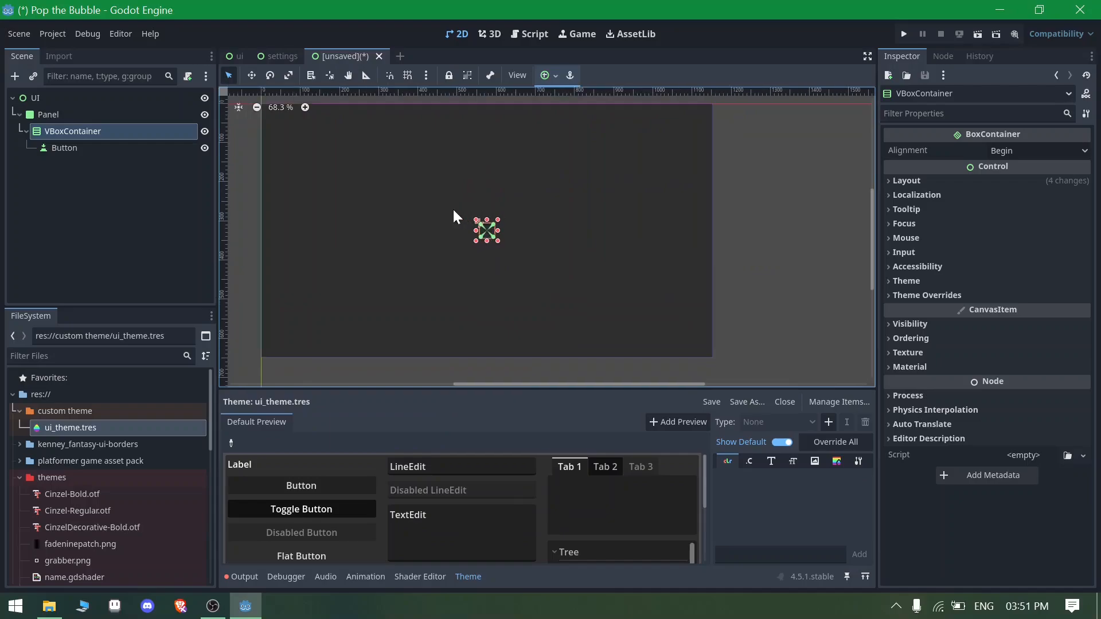
{"action": "left_click", "coordinate": [138, 181]}
{"action": "scroll", "coordinate": [496, 211], "scroll_direction": "up", "scroll_amount": 2}
{"action": "scroll", "coordinate": [491, 208], "scroll_direction": "down", "scroll_amount": 1}
Set the Button node's text to "Click ME"
{"action": "left_click", "coordinate": [65, 148]}
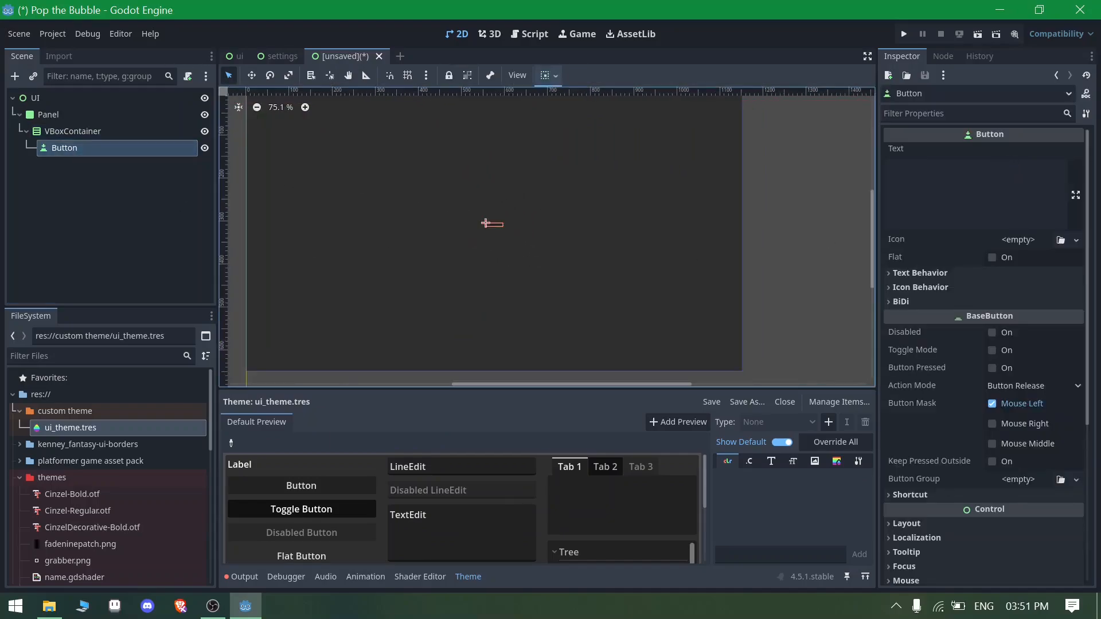
{"action": "left_click", "coordinate": [888, 167]}
{"action": "type", "text": "Click mE"}
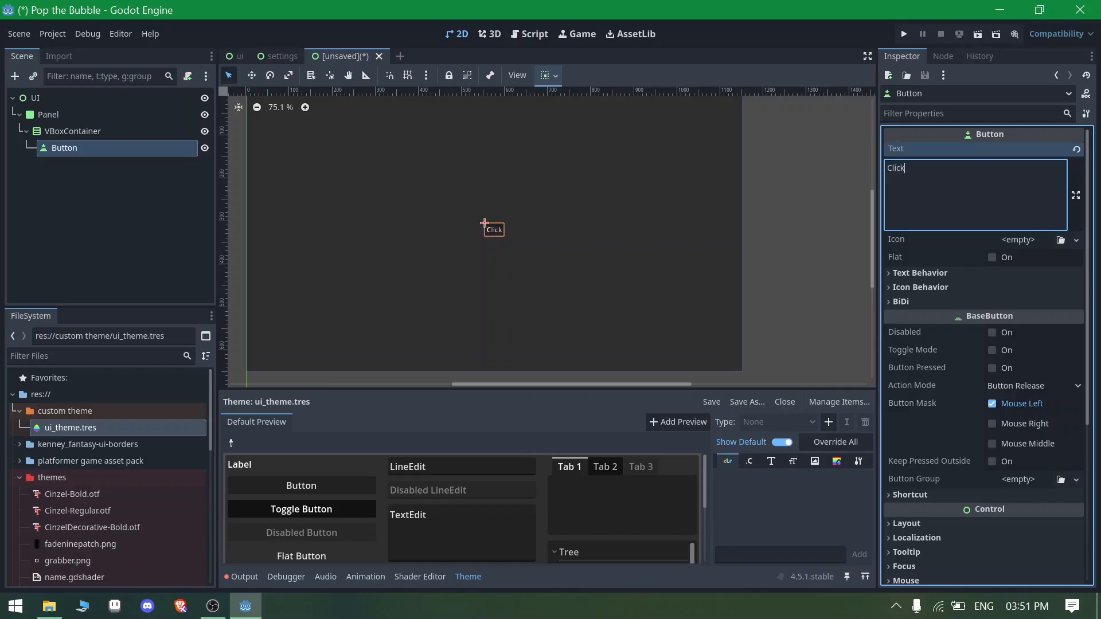
{"action": "key", "text": "BackSpace"}
{"action": "key", "text": "BackSpace"}
{"action": "key", "text": "BackSpace"}
{"action": "type", "text": "ME"}
{"action": "left_click", "coordinate": [143, 209]}
{"action": "scroll", "coordinate": [513, 239], "scroll_direction": "up", "scroll_amount": 8}
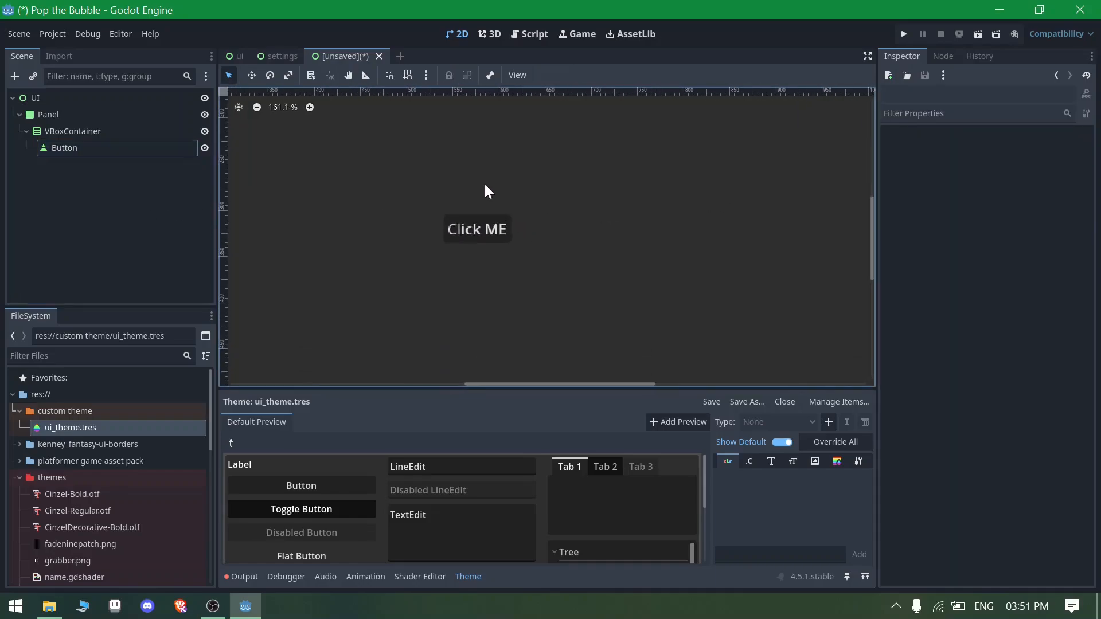
Duplicate the Button twice inside the VBoxContainer and give the theme editor some height back
{"action": "left_click", "coordinate": [157, 153]}
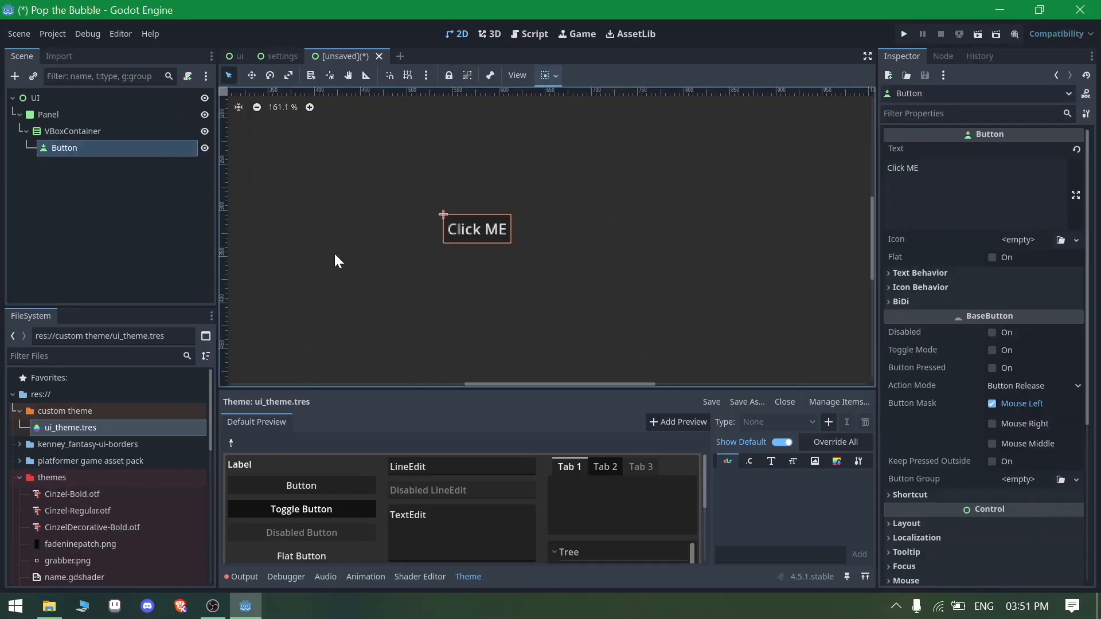
{"action": "key", "text": "ctrl+d"}
{"action": "key", "text": "ctrl+d"}
{"action": "scroll", "coordinate": [531, 171], "scroll_direction": "down", "scroll_amount": 7}
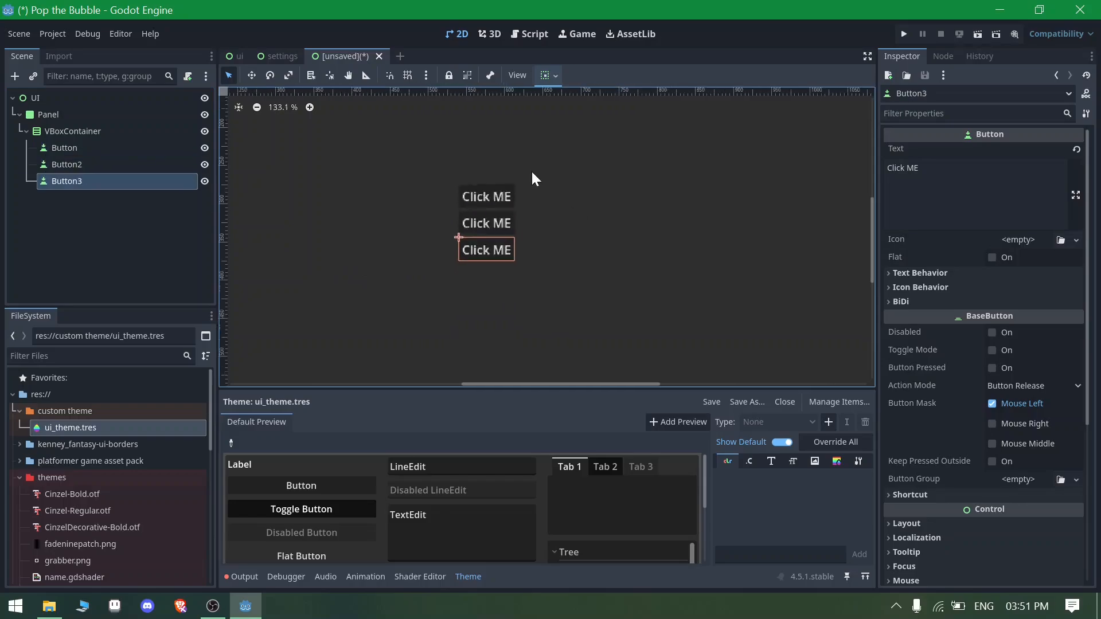
{"action": "scroll", "coordinate": [538, 167], "scroll_direction": "up", "scroll_amount": 3}
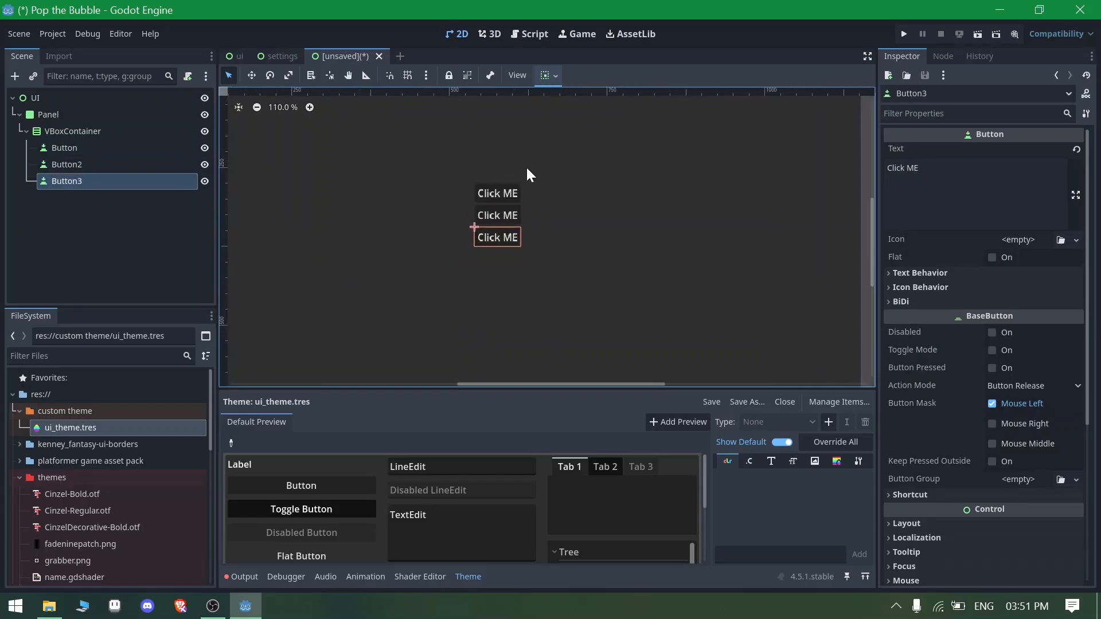
{"action": "scroll", "coordinate": [539, 184], "scroll_direction": "down", "scroll_amount": 5}
{"action": "scroll", "coordinate": [511, 143], "scroll_direction": "down", "scroll_amount": 1}
{"action": "scroll", "coordinate": [505, 107], "scroll_direction": "up", "scroll_amount": 1}
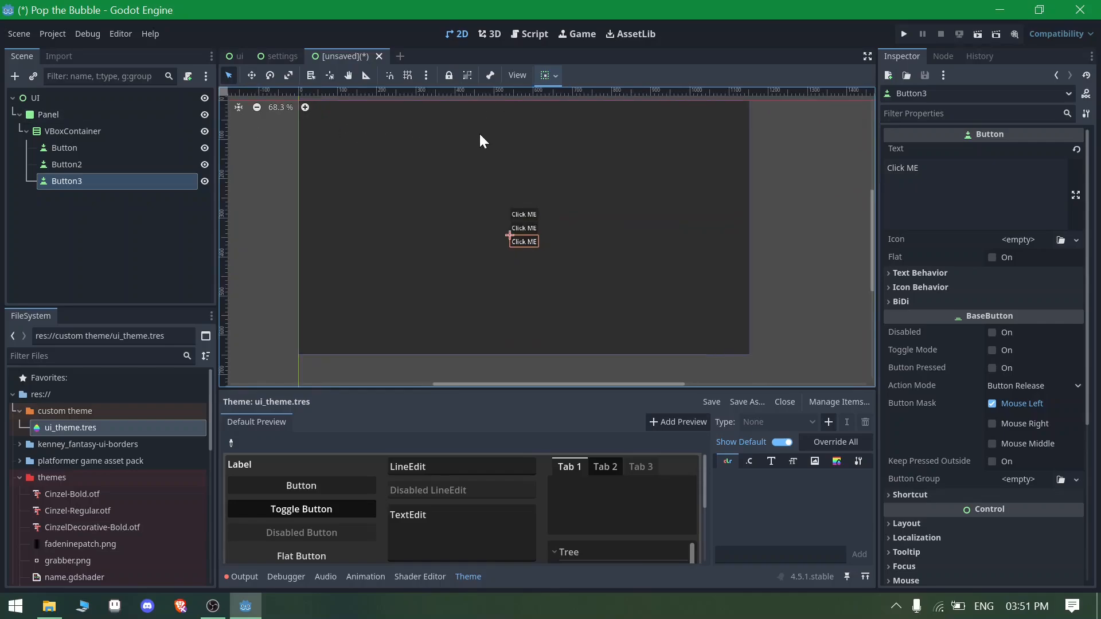
{"action": "left_click_drag", "start_coordinate": [370, 390], "coordinate": [364, 330]}
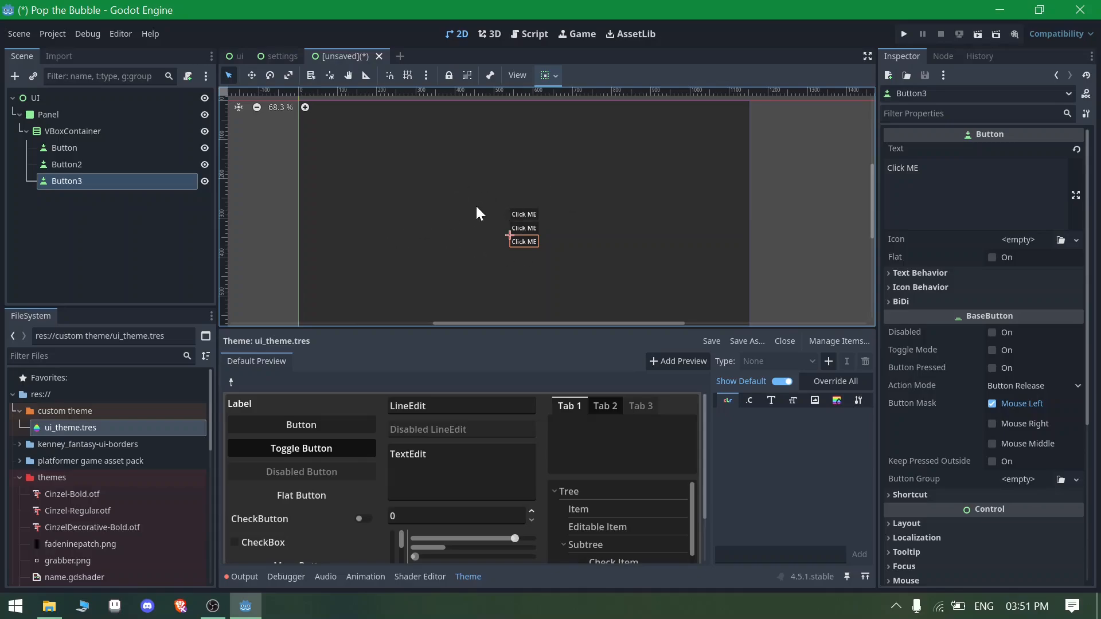
Try to assign new.tres from the themes folder as the root UI node's theme
{"action": "scroll", "coordinate": [58, 458], "scroll_direction": "down", "scroll_amount": 1}
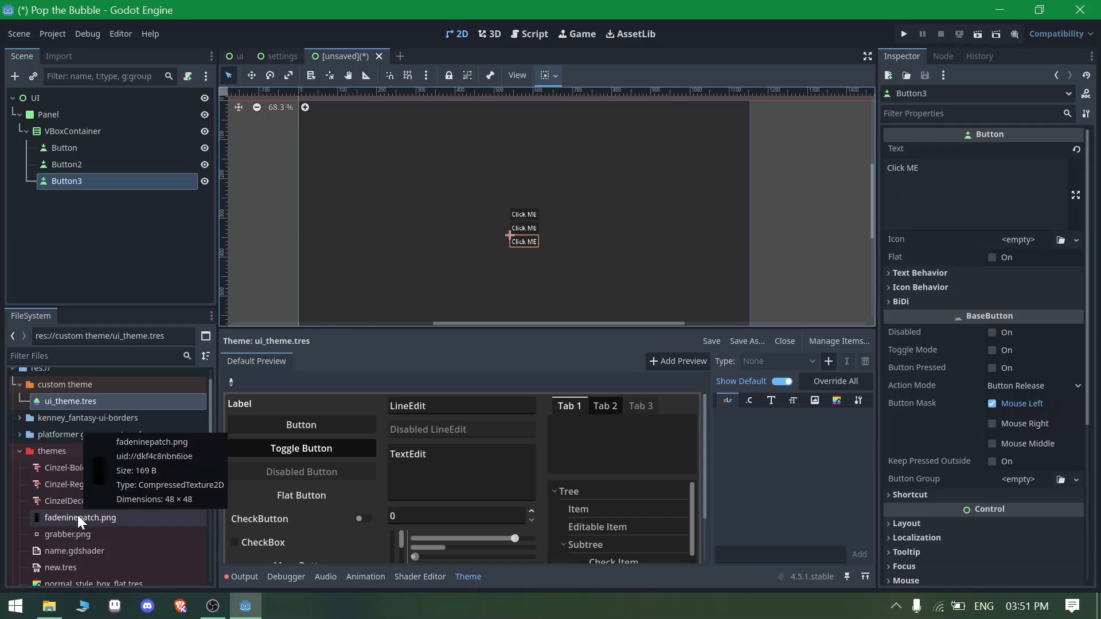
{"action": "scroll", "coordinate": [75, 516], "scroll_direction": "down", "scroll_amount": 1}
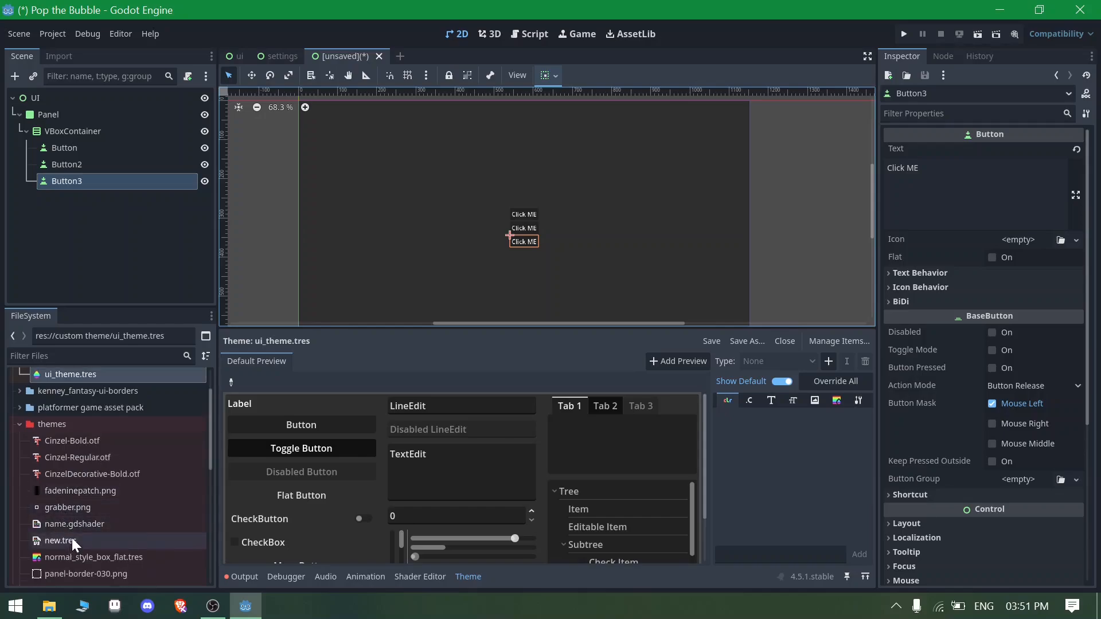
{"action": "scroll", "coordinate": [58, 521], "scroll_direction": "down", "scroll_amount": 1}
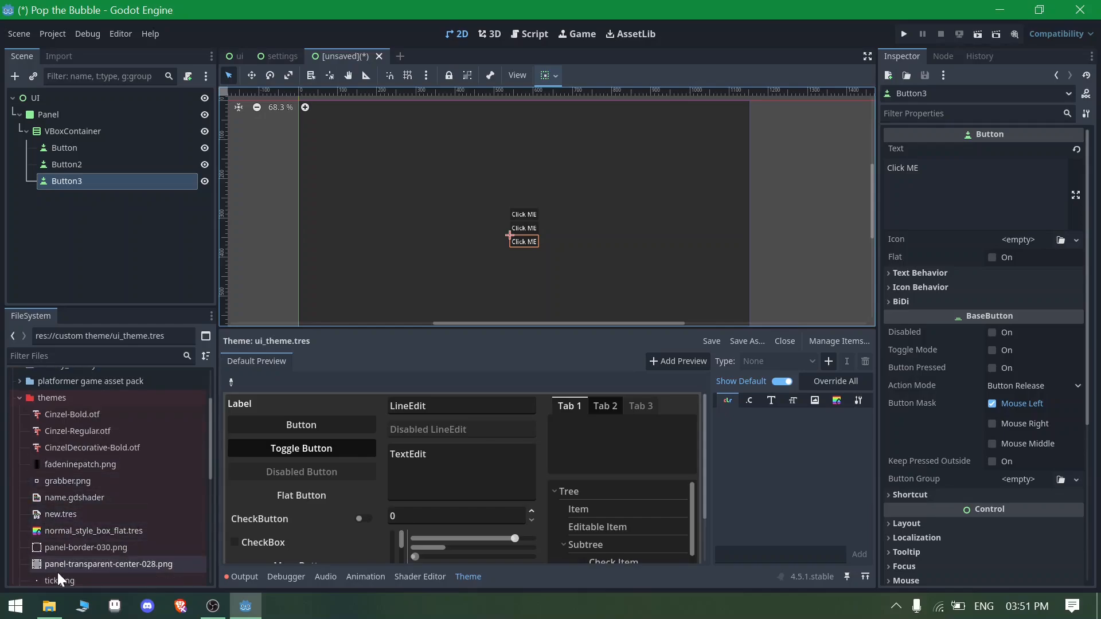
{"action": "left_click", "coordinate": [47, 514]}
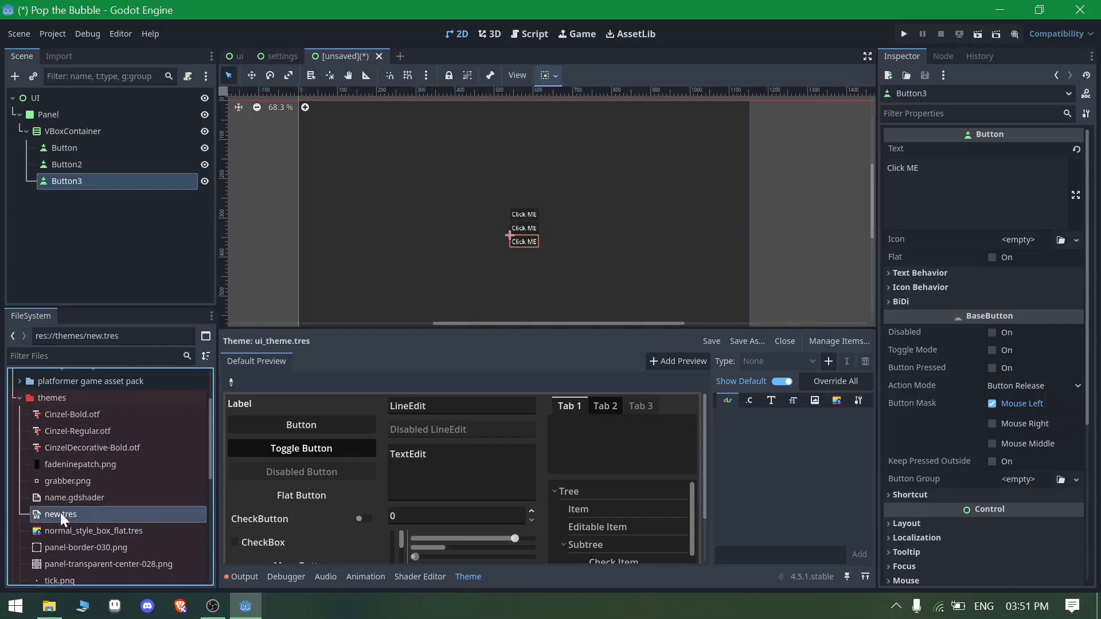
{"action": "scroll", "coordinate": [975, 298], "scroll_direction": "down", "scroll_amount": 5}
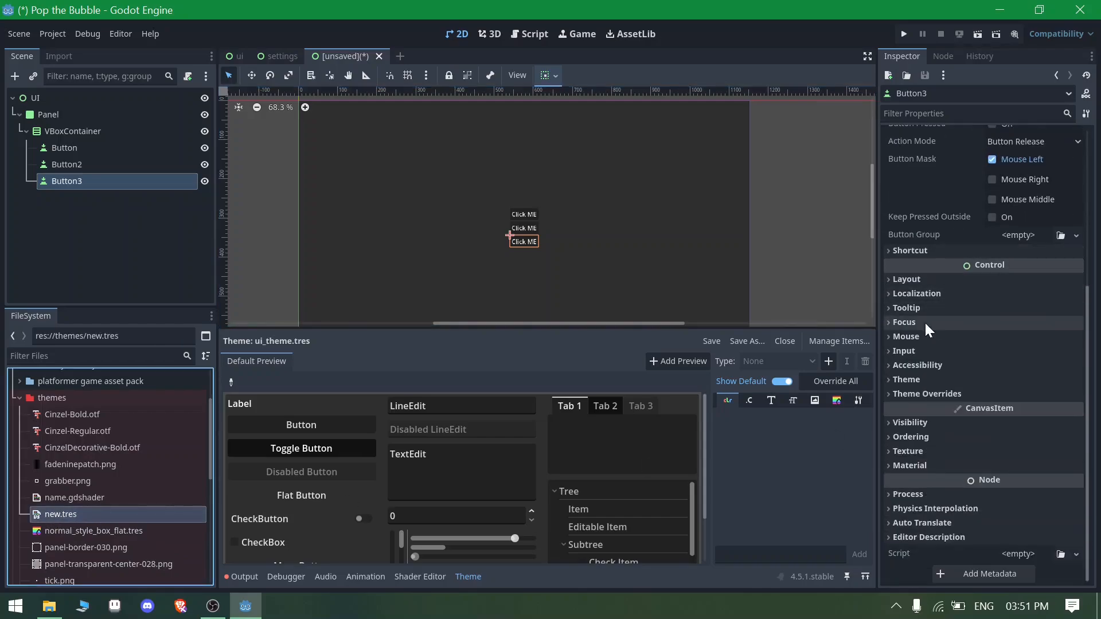
{"action": "left_click", "coordinate": [53, 99]}
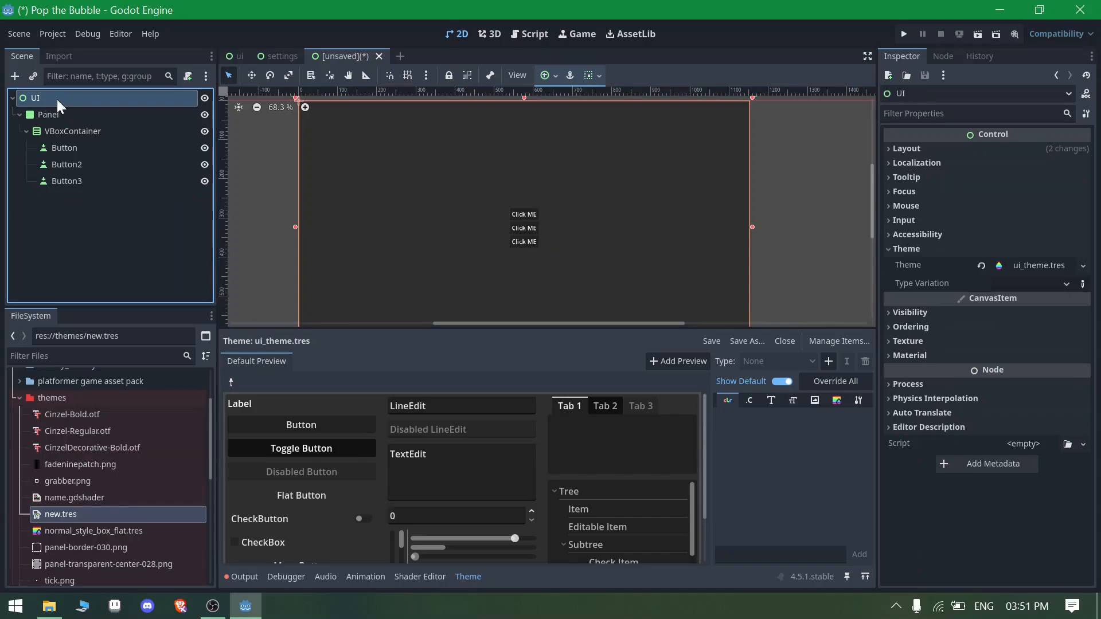
{"action": "left_click_drag", "start_coordinate": [60, 511], "coordinate": [1050, 264]}
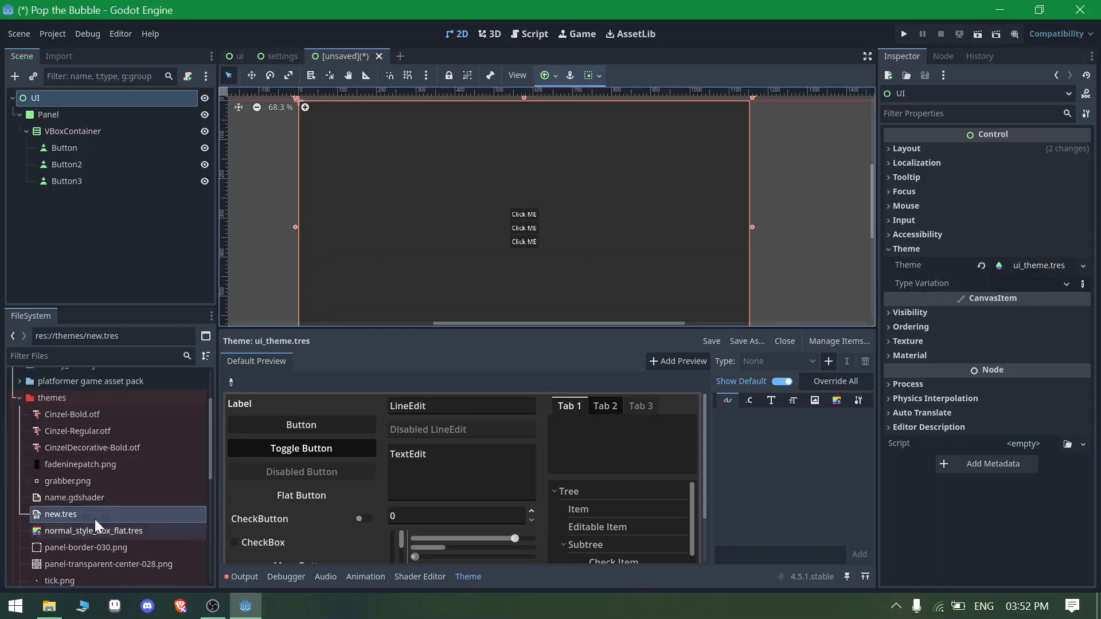
Assign ui.tres from the themes folder as the root UI node's theme and inspect the styled panel and buttons
{"action": "scroll", "coordinate": [106, 482], "scroll_direction": "down", "scroll_amount": 2}
{"action": "left_click_drag", "start_coordinate": [64, 560], "coordinate": [1000, 270]}
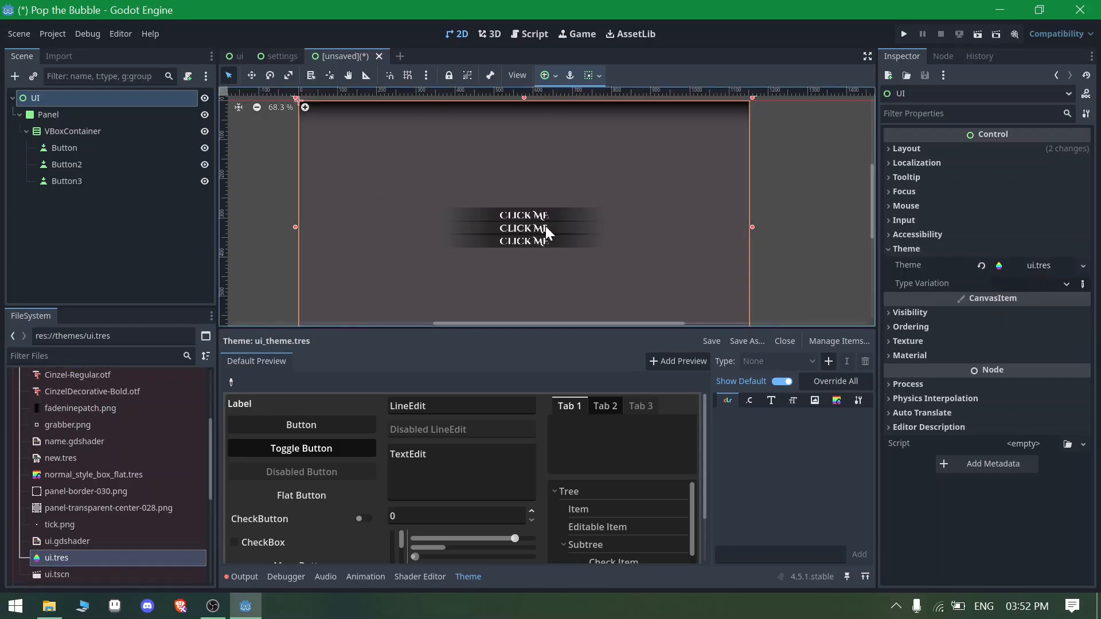
{"action": "scroll", "coordinate": [546, 233], "scroll_direction": "up", "scroll_amount": 2}
{"action": "scroll", "coordinate": [506, 179], "scroll_direction": "down", "scroll_amount": 2}
{"action": "scroll", "coordinate": [552, 189], "scroll_direction": "down", "scroll_amount": 2}
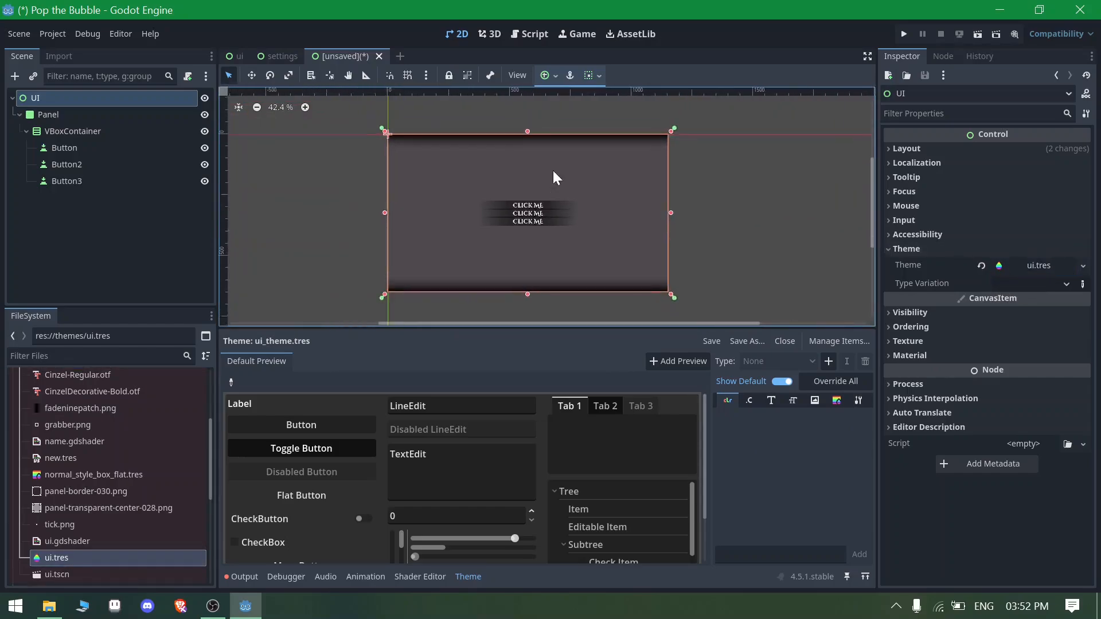
{"action": "scroll", "coordinate": [639, 173], "scroll_direction": "up", "scroll_amount": 1}
{"action": "scroll", "coordinate": [638, 174], "scroll_direction": "down", "scroll_amount": 1}
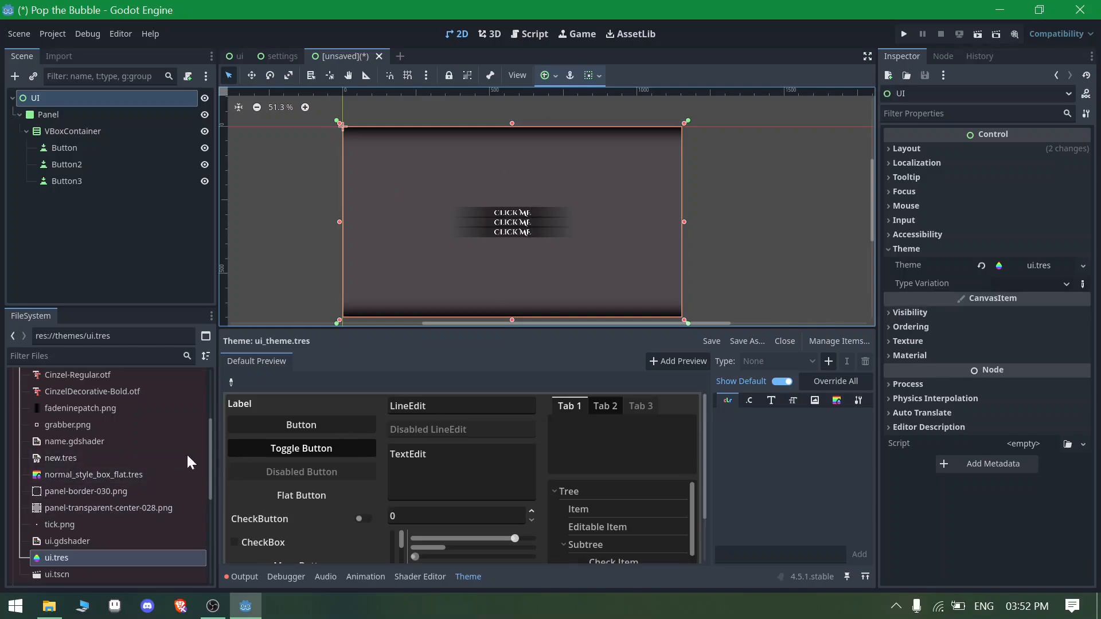
Assign ui_theme.tres from the custom theme folder back to the root UI node's theme
{"action": "scroll", "coordinate": [60, 459], "scroll_direction": "up", "scroll_amount": 4}
{"action": "left_click_drag", "start_coordinate": [46, 432], "coordinate": [1042, 271]}
{"action": "scroll", "coordinate": [528, 253], "scroll_direction": "up", "scroll_amount": 6}
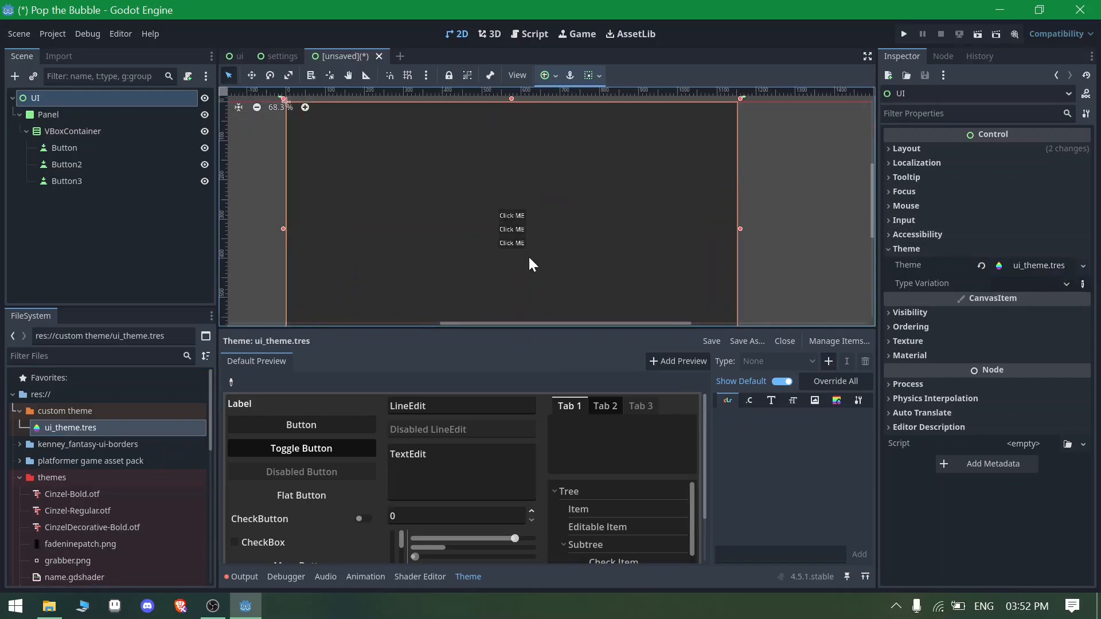
{"action": "scroll", "coordinate": [531, 201], "scroll_direction": "down", "scroll_amount": 4}
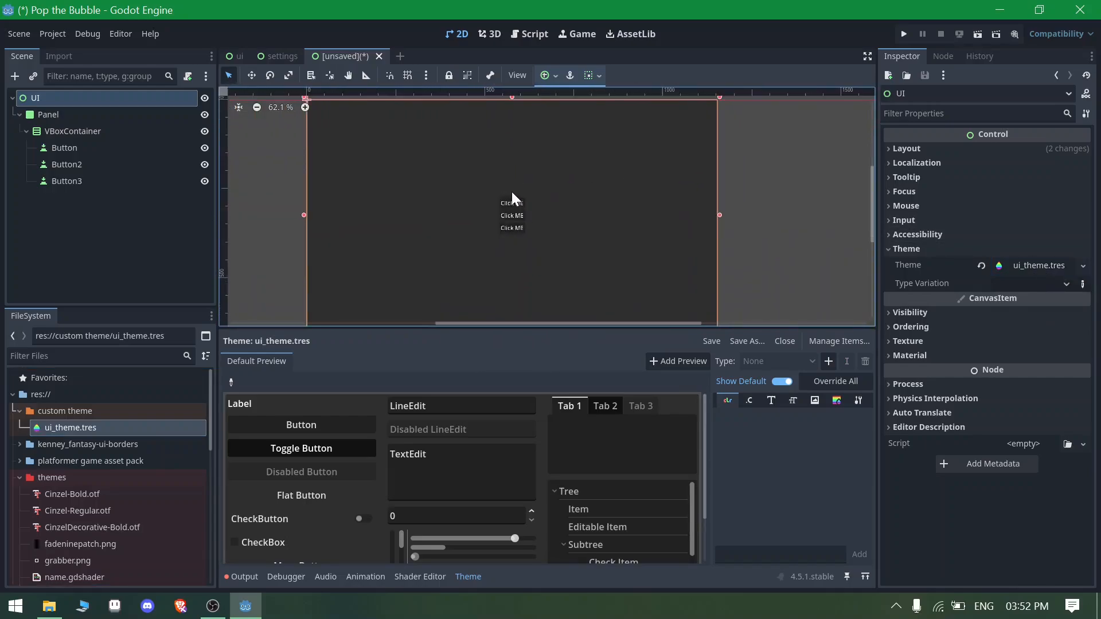
Override the VBoxContainer's separation theme constant with a value of 20 and check the button spacing
{"action": "left_click", "coordinate": [69, 131]}
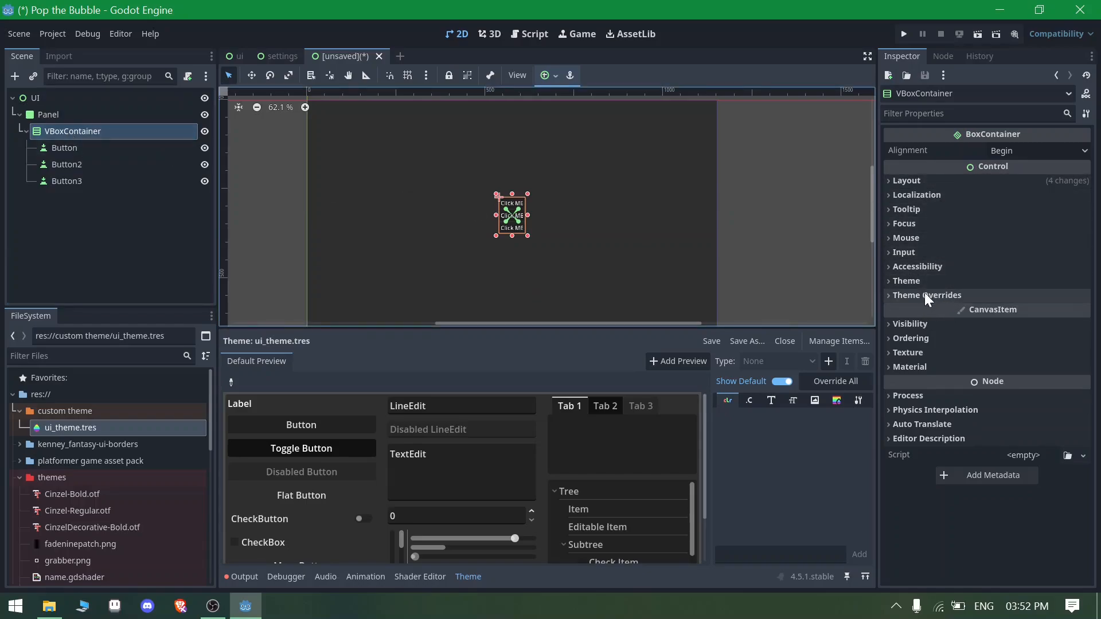
{"action": "left_click", "coordinate": [923, 180]}
{"action": "left_click", "coordinate": [923, 181]}
{"action": "left_click", "coordinate": [71, 113]}
{"action": "left_click", "coordinate": [63, 131]}
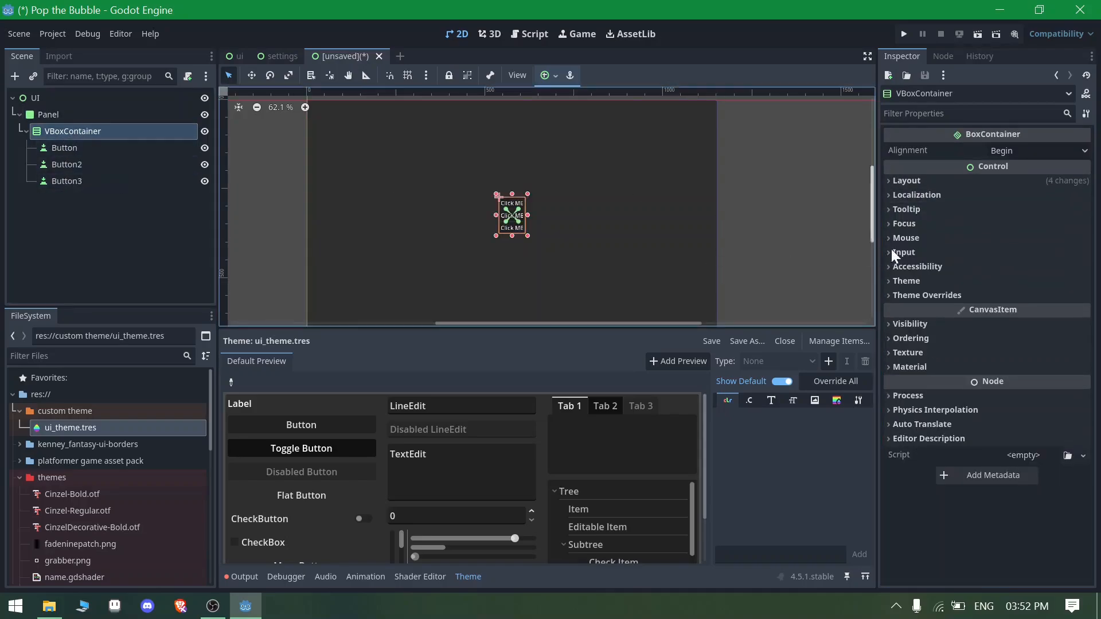
{"action": "left_click", "coordinate": [919, 296]}
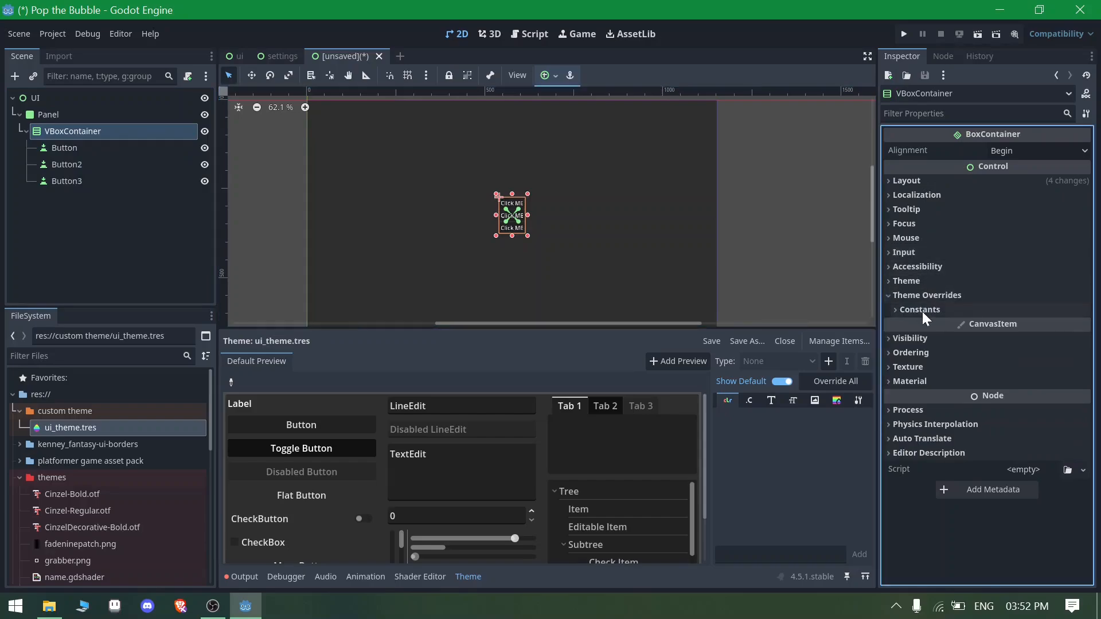
{"action": "left_click", "coordinate": [921, 310]}
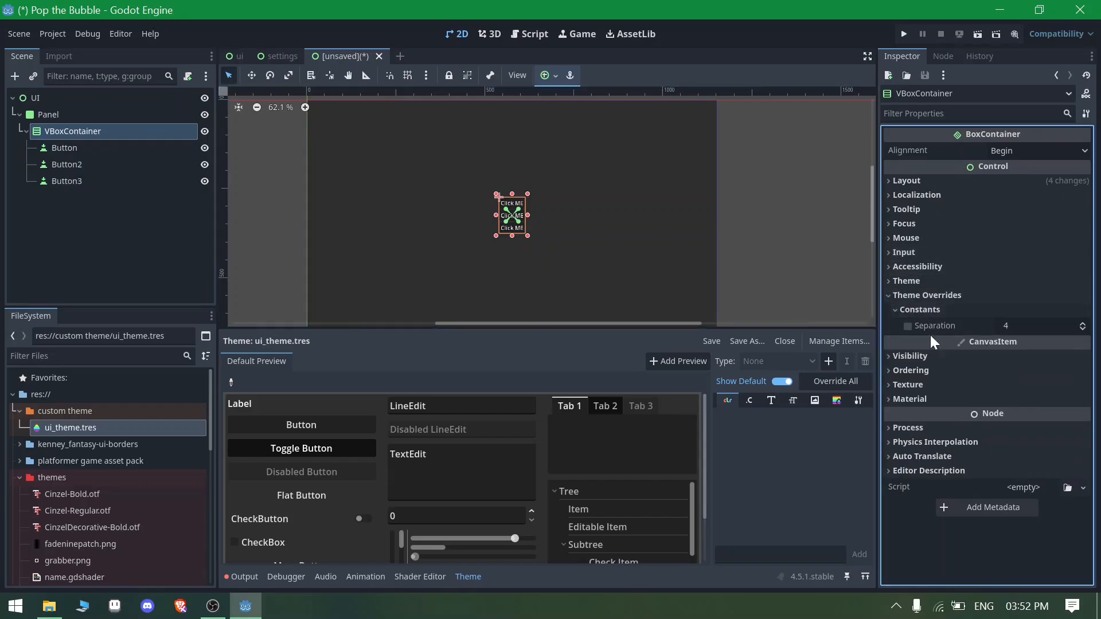
{"action": "left_click", "coordinate": [907, 327]}
{"action": "left_click", "coordinate": [1030, 325]}
{"action": "type", "text": "20"}
{"action": "key", "text": "Return"}
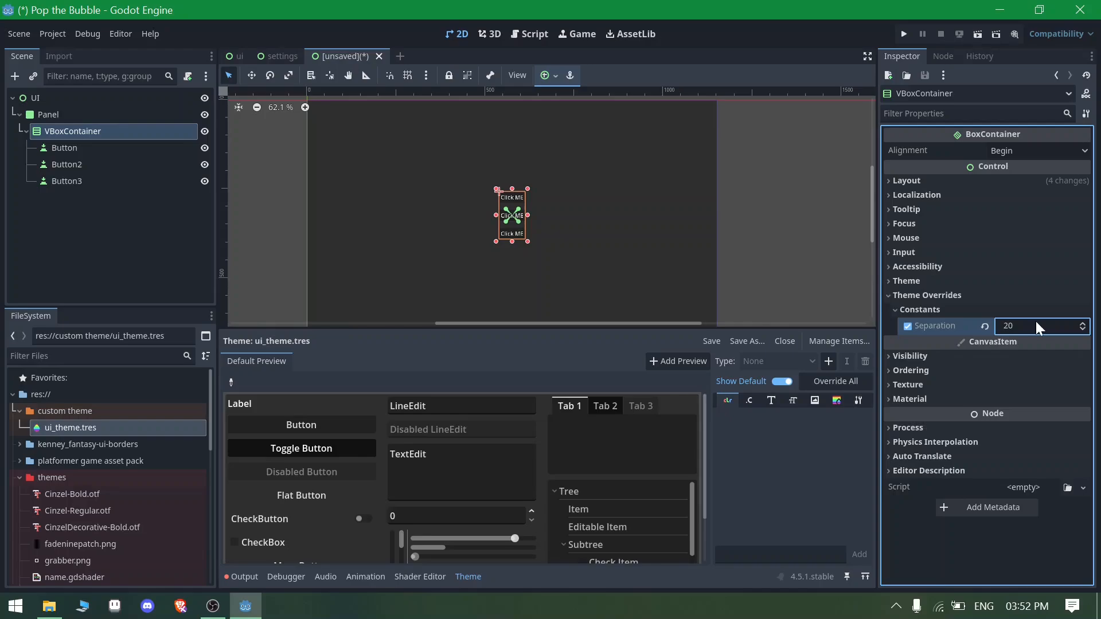
{"action": "left_click", "coordinate": [184, 238]}
{"action": "scroll", "coordinate": [510, 156], "scroll_direction": "up", "scroll_amount": 3}
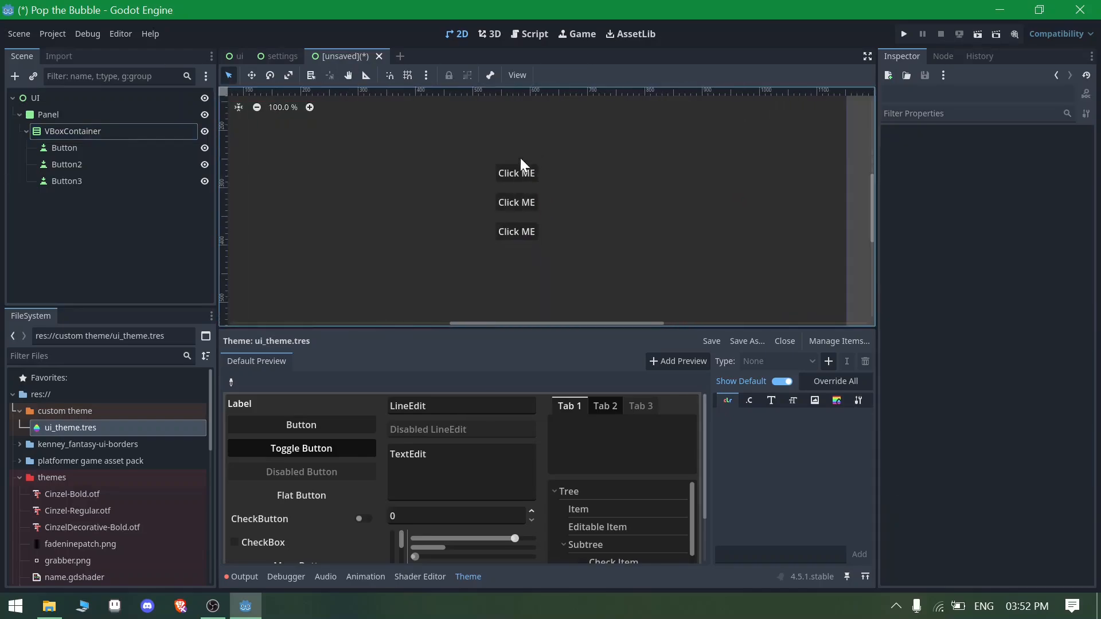
{"action": "scroll", "coordinate": [536, 148], "scroll_direction": "up", "scroll_amount": 3}
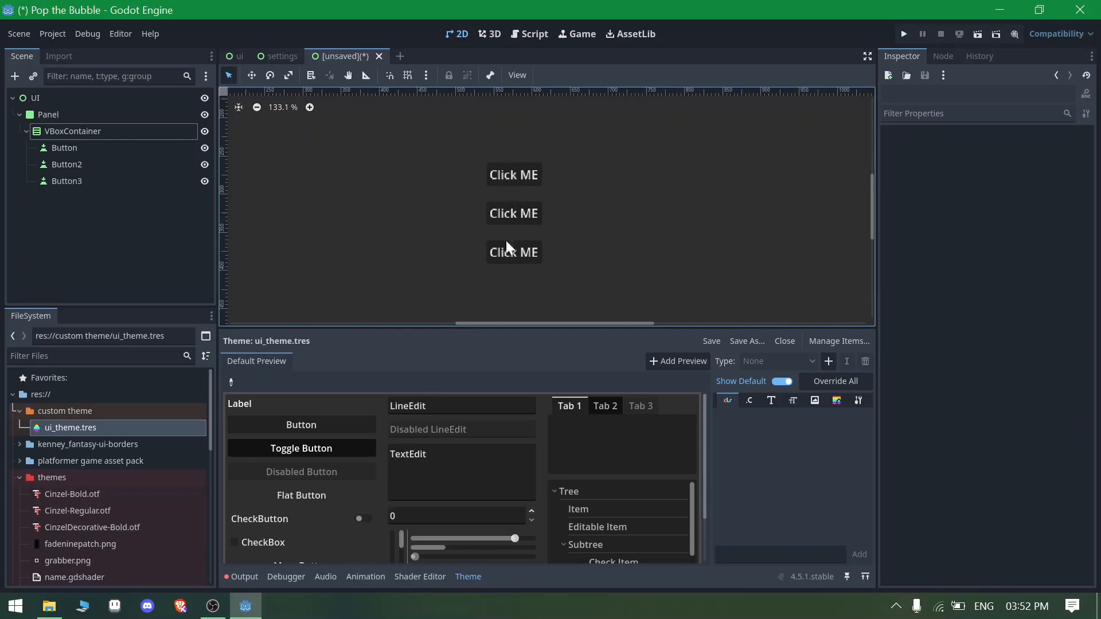
{"action": "scroll", "coordinate": [503, 185], "scroll_direction": "up", "scroll_amount": 2}
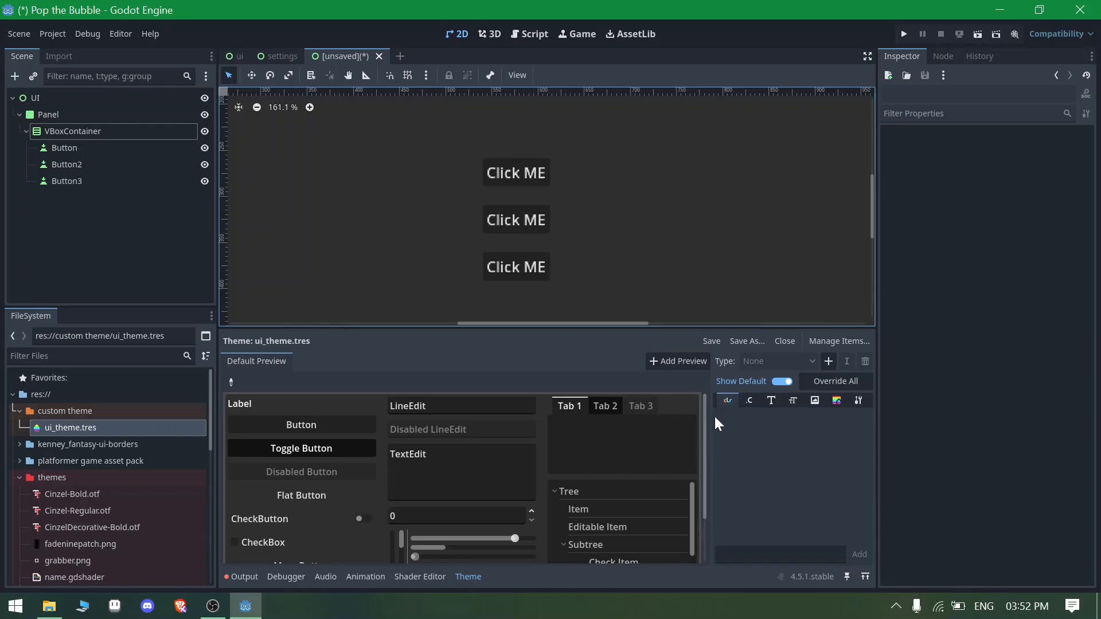
Add the Button item type to the ui_theme.tres theme and widen its property area in the theme editor
{"action": "left_click_drag", "start_coordinate": [711, 417], "coordinate": [682, 418]}
{"action": "left_click", "coordinate": [828, 361]}
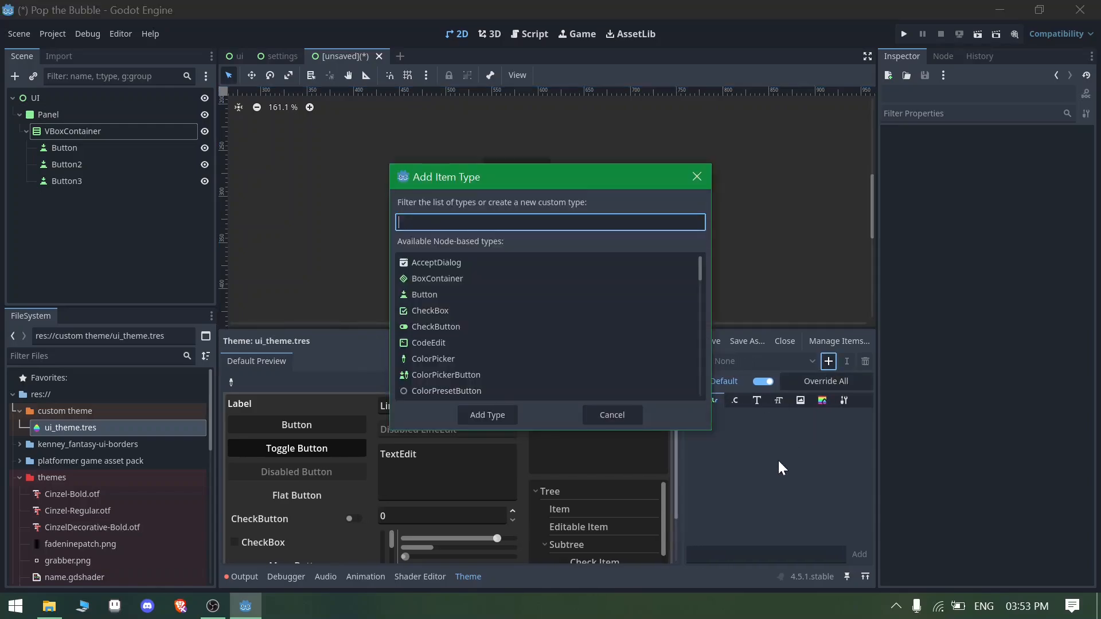
{"action": "type", "text": "button"}
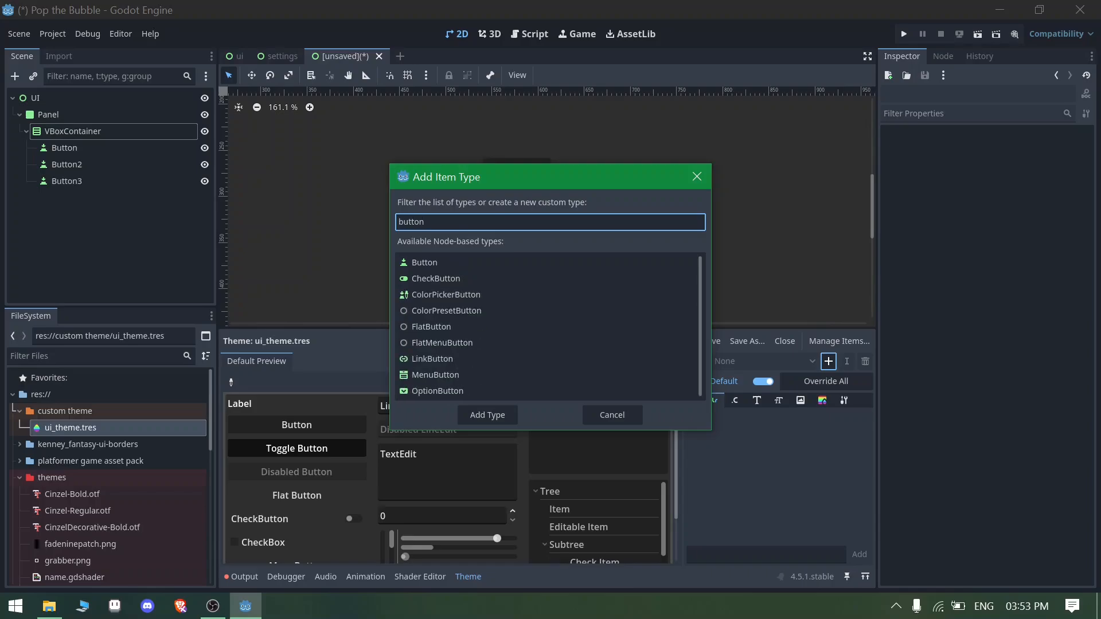
{"action": "left_click", "coordinate": [435, 263]}
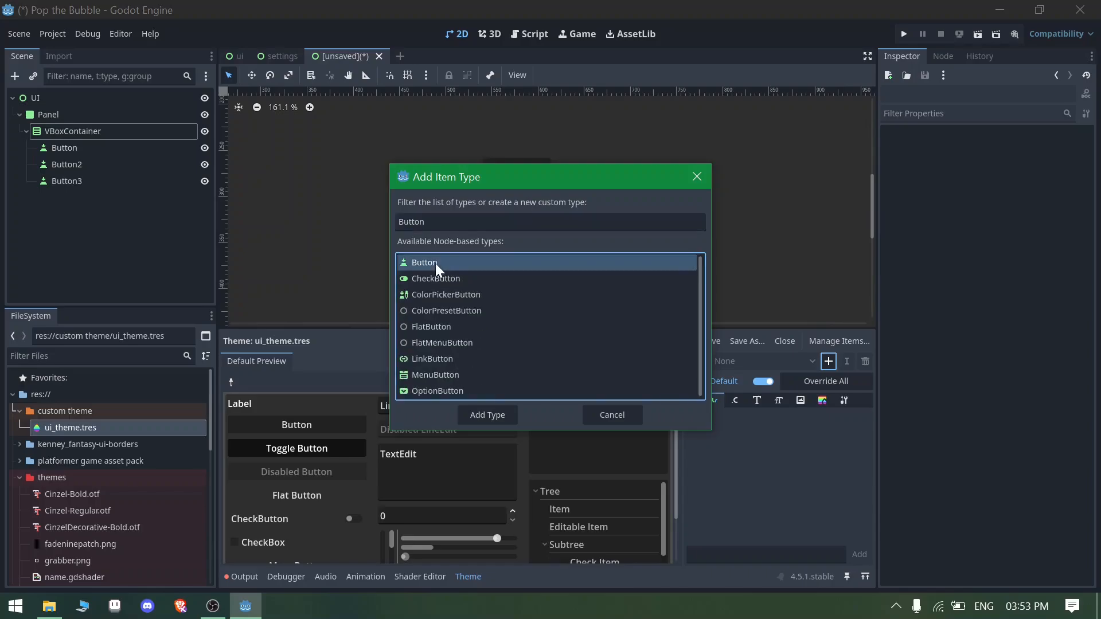
{"action": "left_click", "coordinate": [490, 414]}
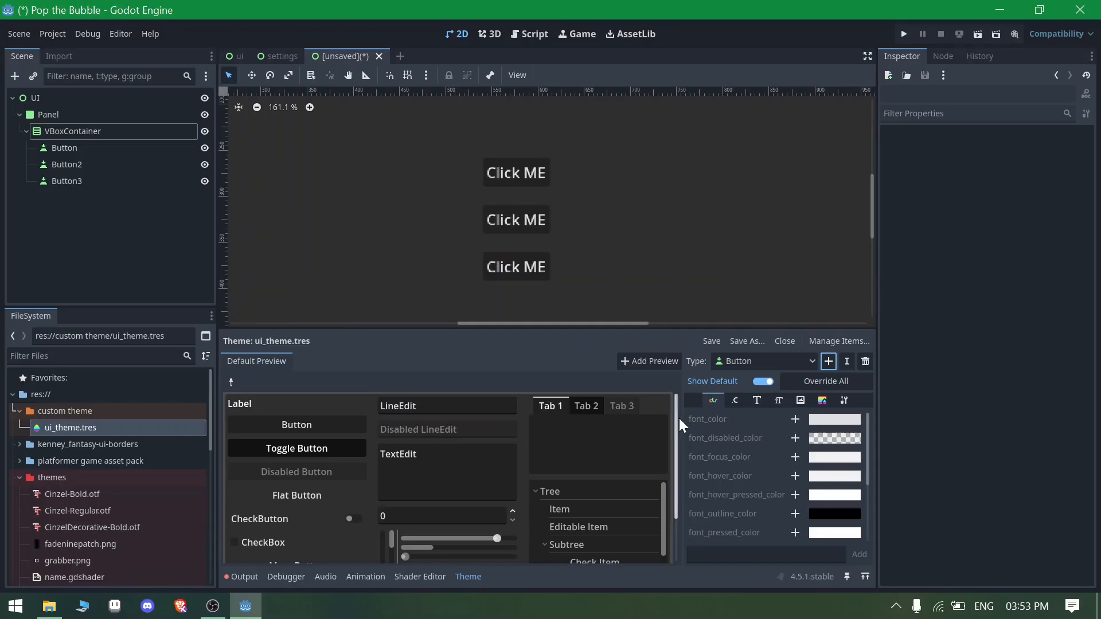
{"action": "left_click_drag", "start_coordinate": [678, 418], "coordinate": [510, 421]}
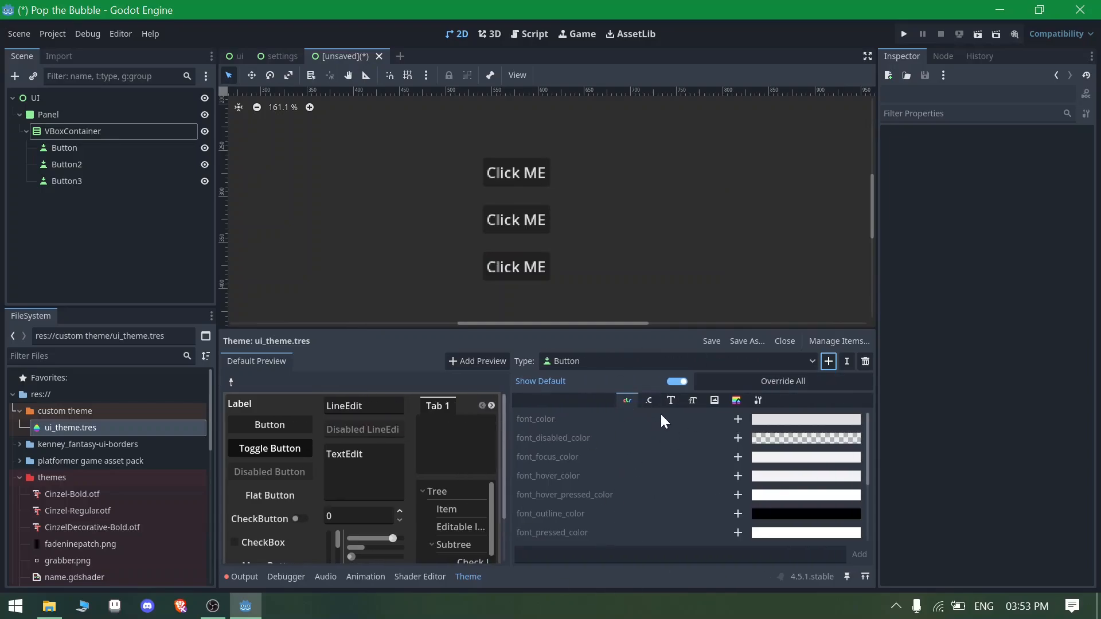
Look through the Button type's constant, font, font size, icon, stylebox, base type and color properties in ui_theme.tres
{"action": "left_click", "coordinate": [649, 400]}
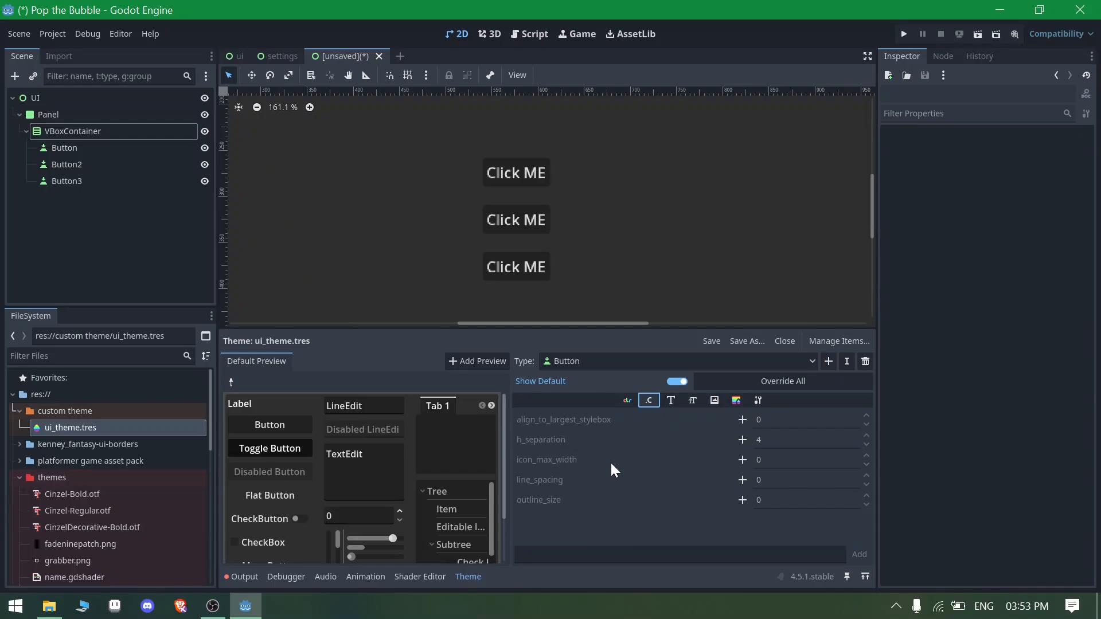
{"action": "left_click", "coordinate": [671, 400]}
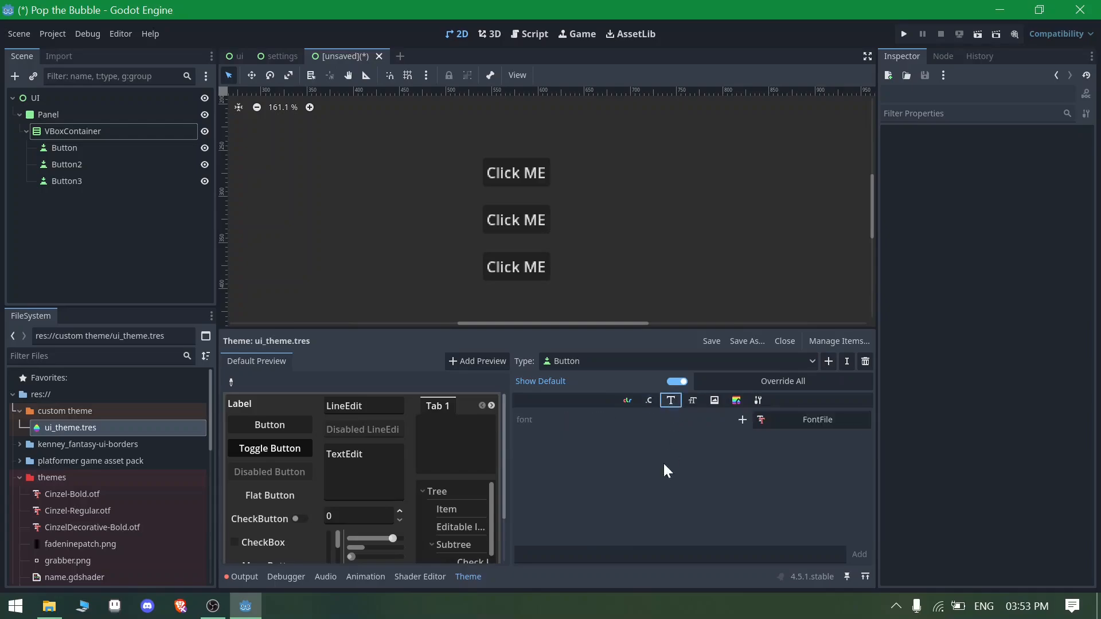
{"action": "left_click", "coordinate": [693, 400]}
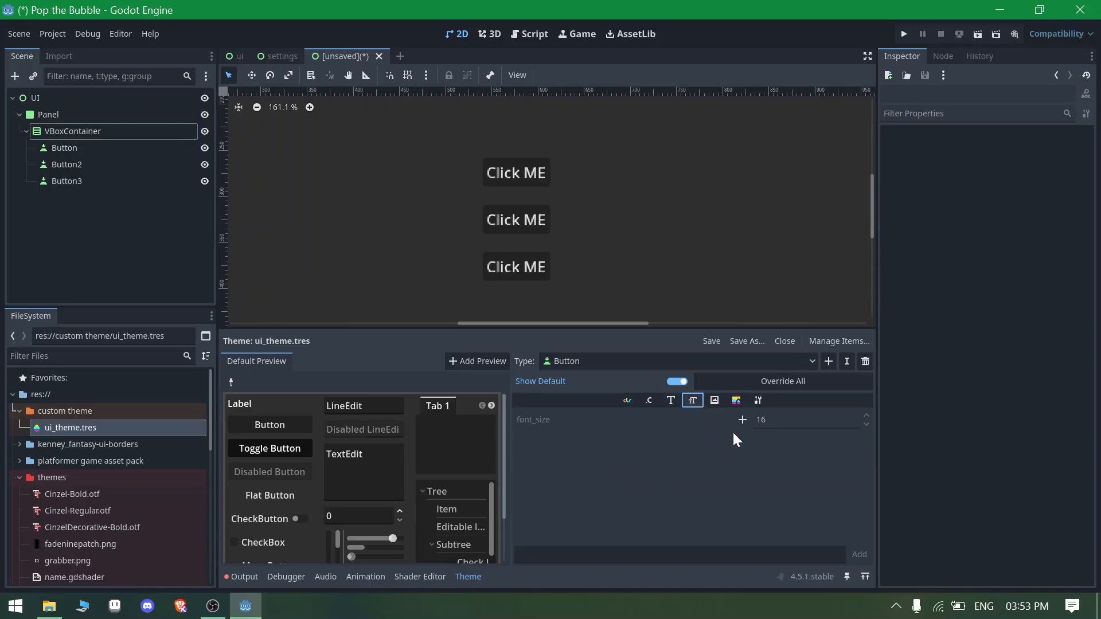
{"action": "left_click", "coordinate": [716, 401]}
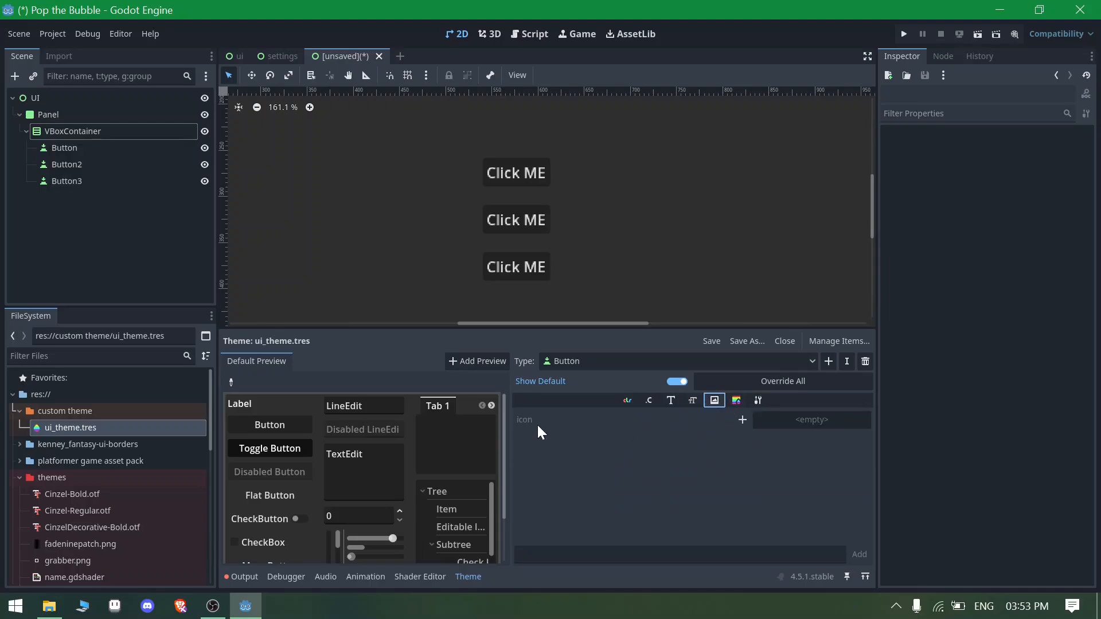
{"action": "left_click", "coordinate": [737, 400]}
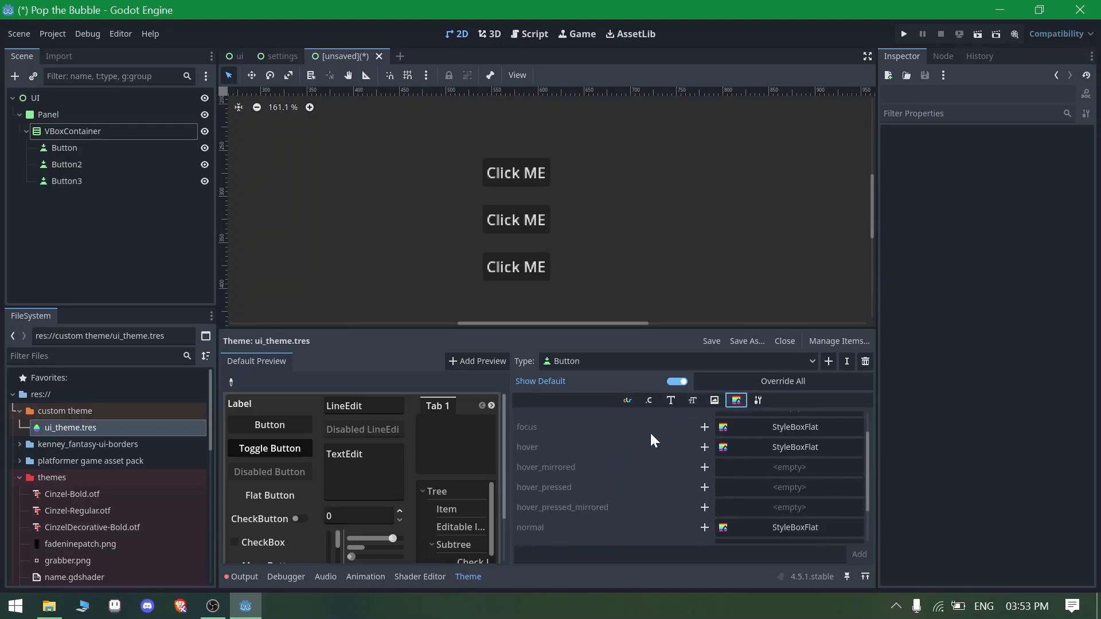
{"action": "left_click_drag", "start_coordinate": [456, 334], "coordinate": [456, 267]}
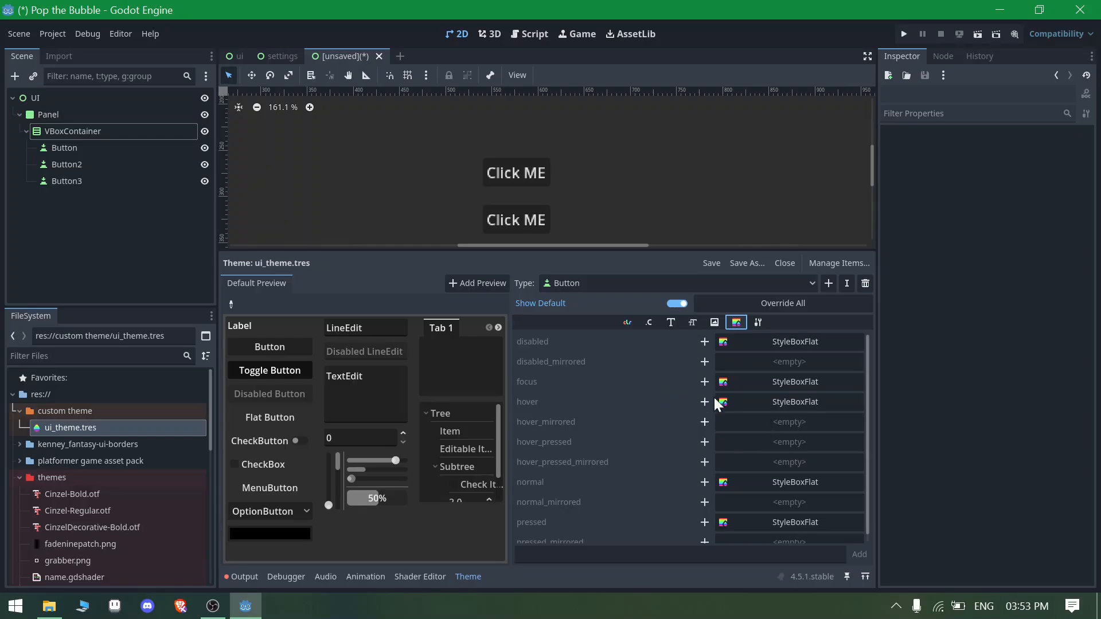
{"action": "left_click", "coordinate": [758, 322]}
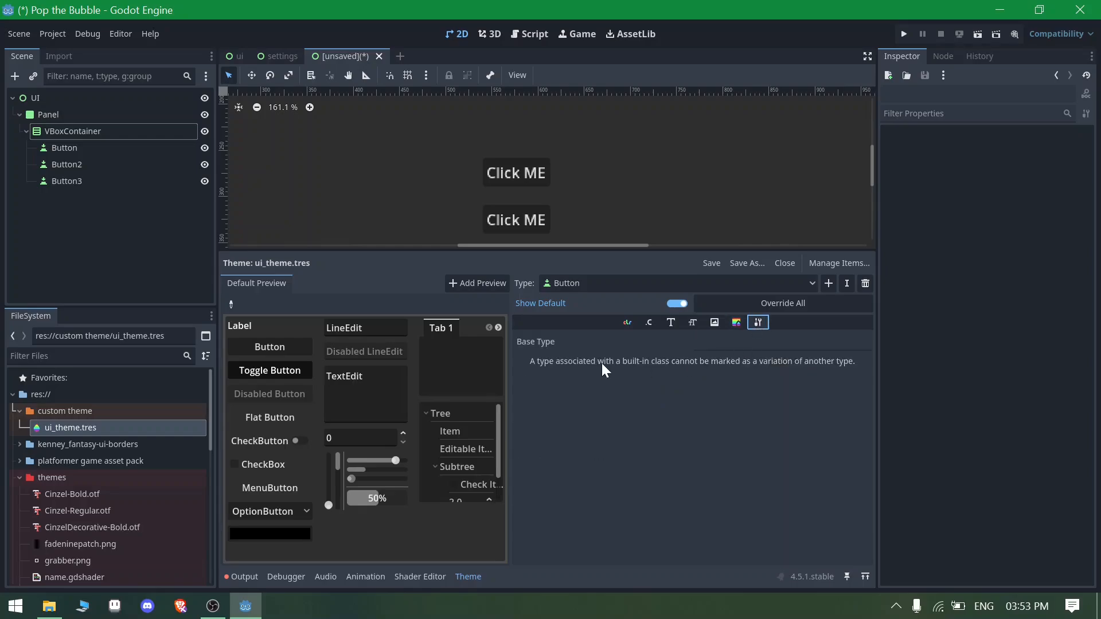
{"action": "left_click", "coordinate": [629, 319]}
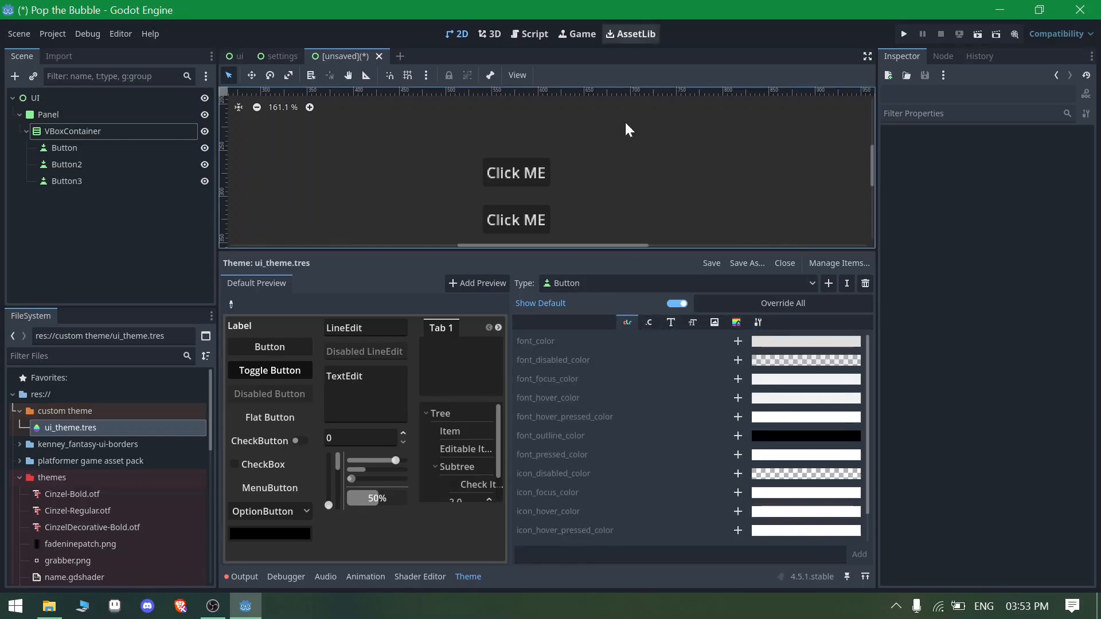
{"action": "scroll", "coordinate": [619, 412], "scroll_direction": "down", "scroll_amount": 1}
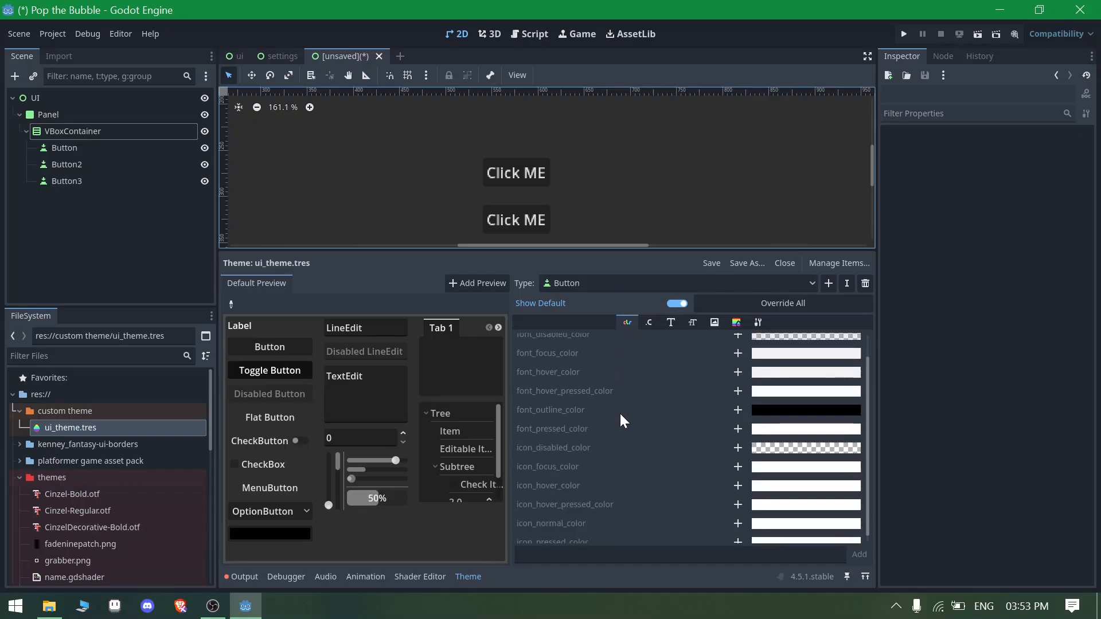
Override the Button type's font in the theme with Cinzel-Regular.otf from the themes folder
{"action": "left_click", "coordinate": [672, 322]}
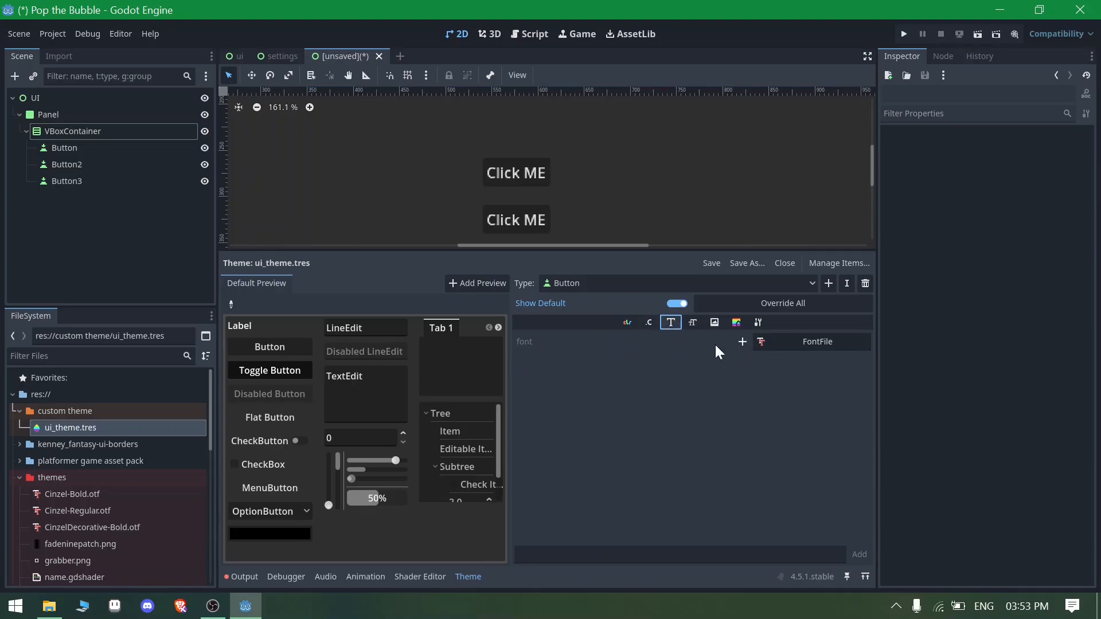
{"action": "left_click", "coordinate": [742, 342]}
{"action": "scroll", "coordinate": [47, 477], "scroll_direction": "down", "scroll_amount": 3}
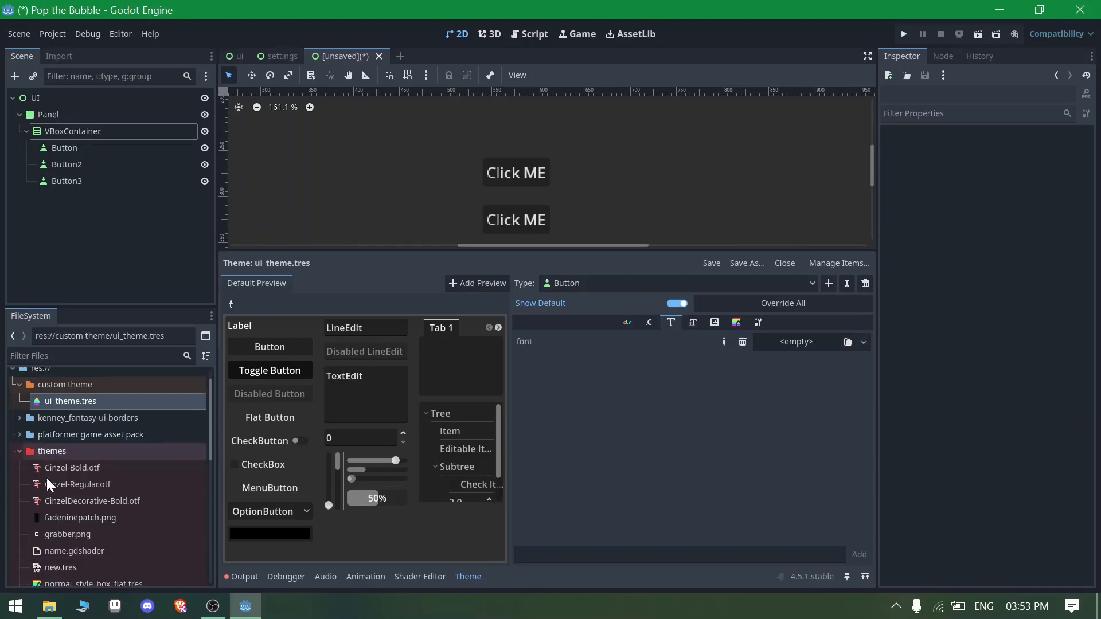
{"action": "left_click_drag", "start_coordinate": [69, 457], "coordinate": [771, 346]}
{"action": "scroll", "coordinate": [568, 160], "scroll_direction": "down", "scroll_amount": 1}
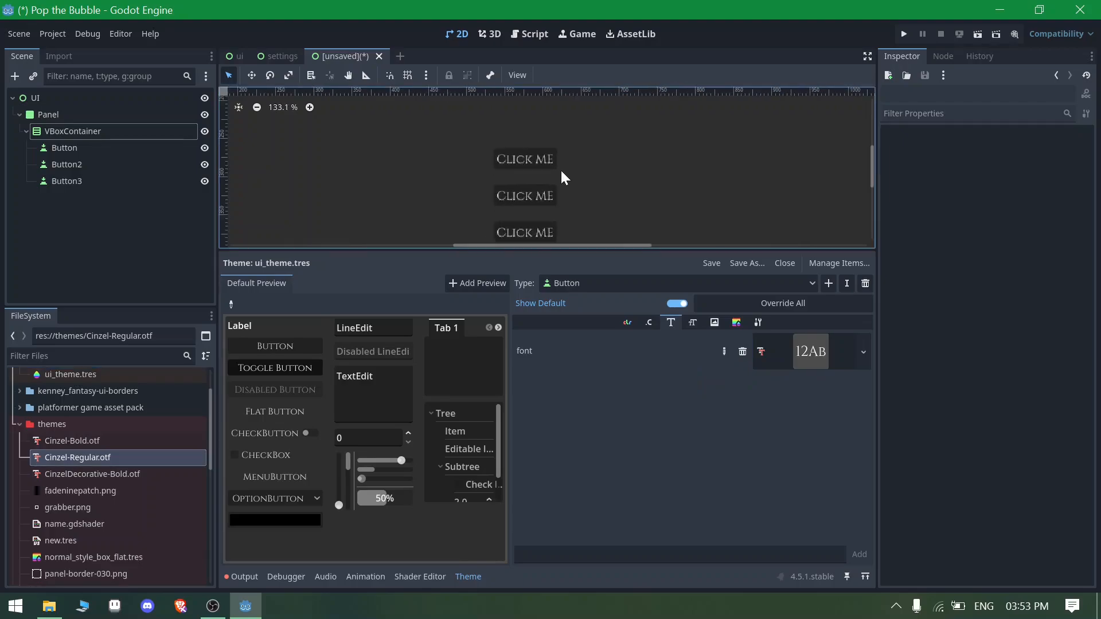
Try Cinzel-Bold.otf as the Button font, return it to Cinzel-Regular.otf and check the button text
{"action": "left_click", "coordinate": [62, 442]}
{"action": "left_click_drag", "start_coordinate": [112, 442], "coordinate": [797, 351]}
{"action": "left_click", "coordinate": [69, 473]}
{"action": "left_click", "coordinate": [63, 457]}
{"action": "left_click_drag", "start_coordinate": [62, 459], "coordinate": [817, 346]}
{"action": "scroll", "coordinate": [544, 192], "scroll_direction": "up", "scroll_amount": 1}
{"action": "scroll", "coordinate": [504, 171], "scroll_direction": "up", "scroll_amount": 1}
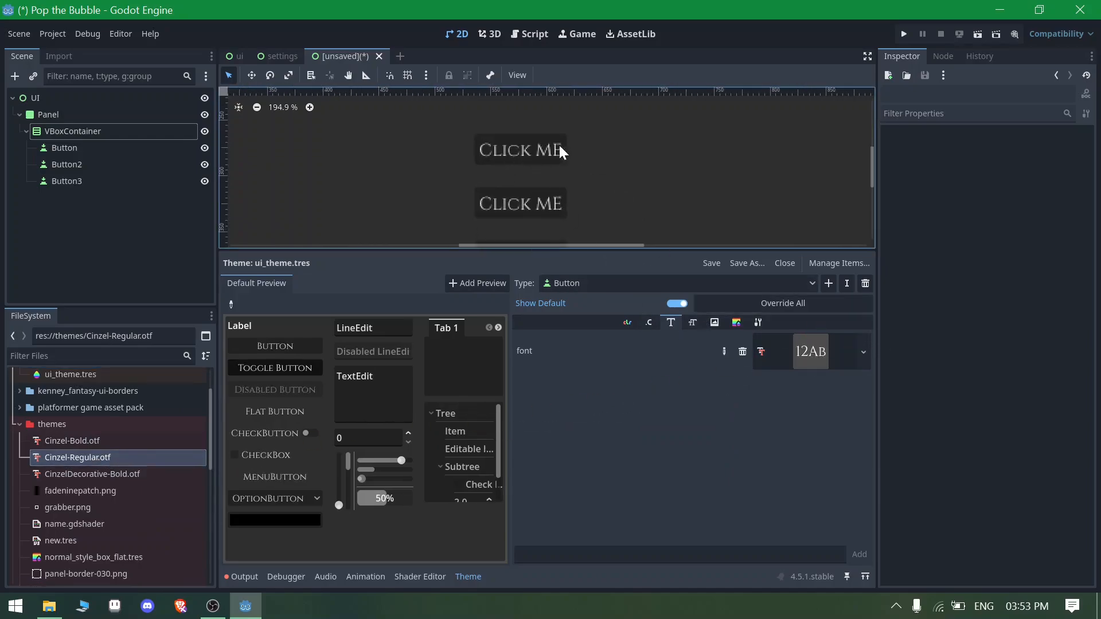
Override the Button type's font_size with 24 and check the enlarged text on the scene's buttons
{"action": "left_click", "coordinate": [693, 323]}
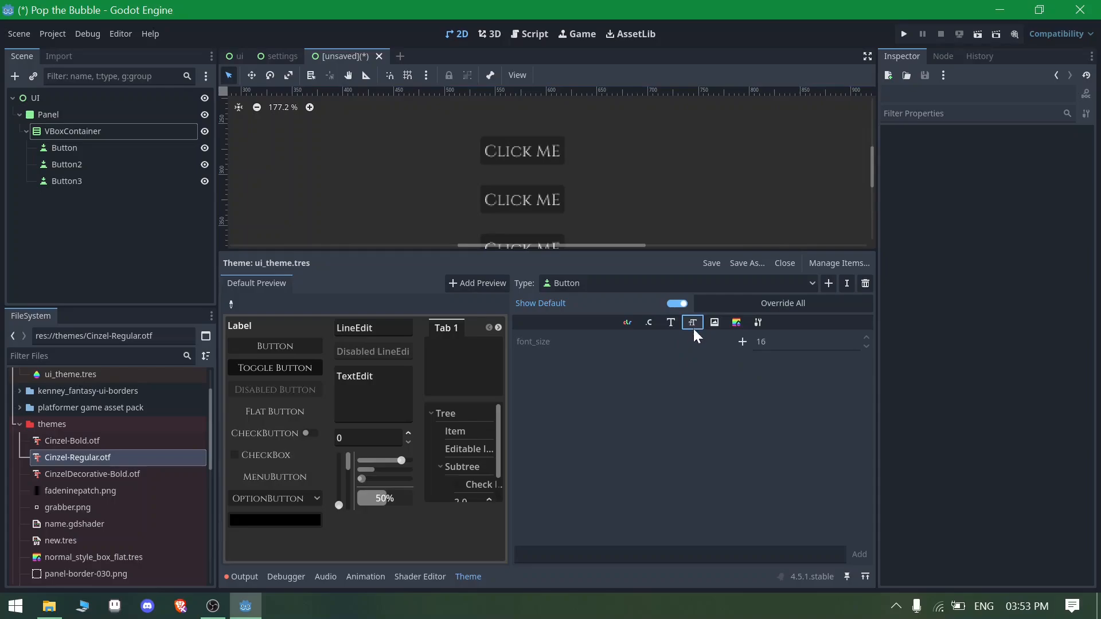
{"action": "left_click", "coordinate": [741, 342]}
{"action": "left_click", "coordinate": [761, 342]}
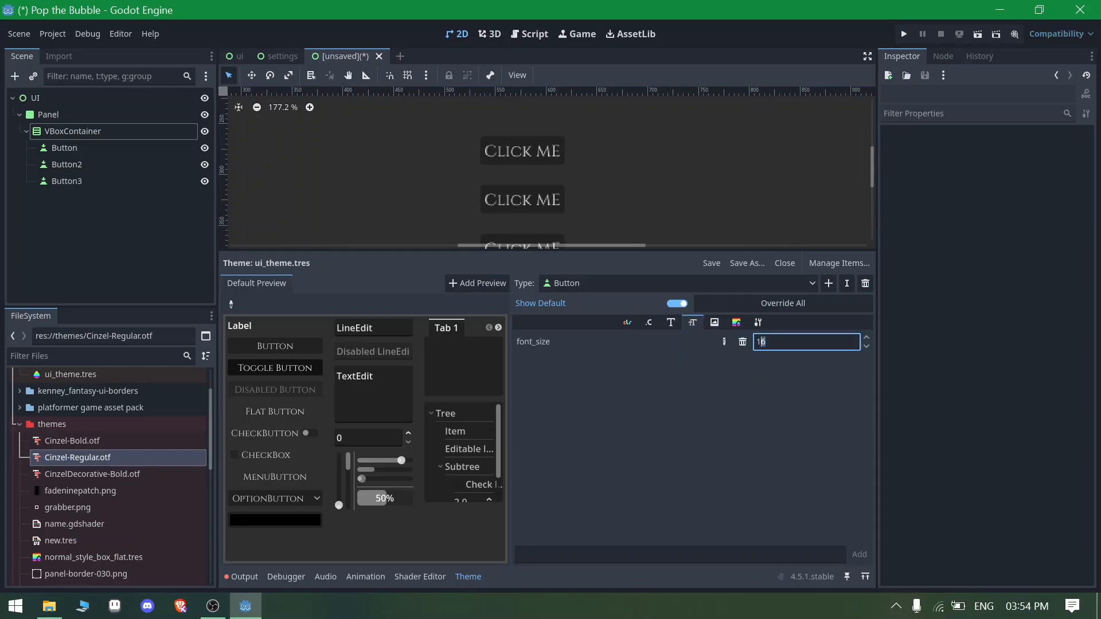
{"action": "type", "text": "24"}
{"action": "key", "text": "Return"}
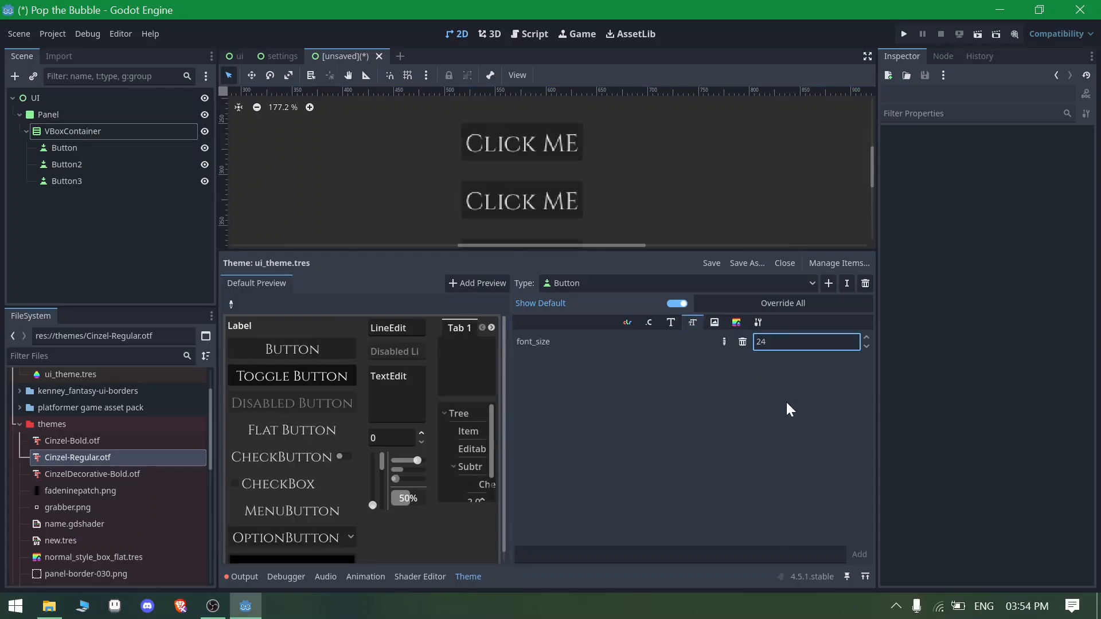
{"action": "scroll", "coordinate": [555, 152], "scroll_direction": "down", "scroll_amount": 2}
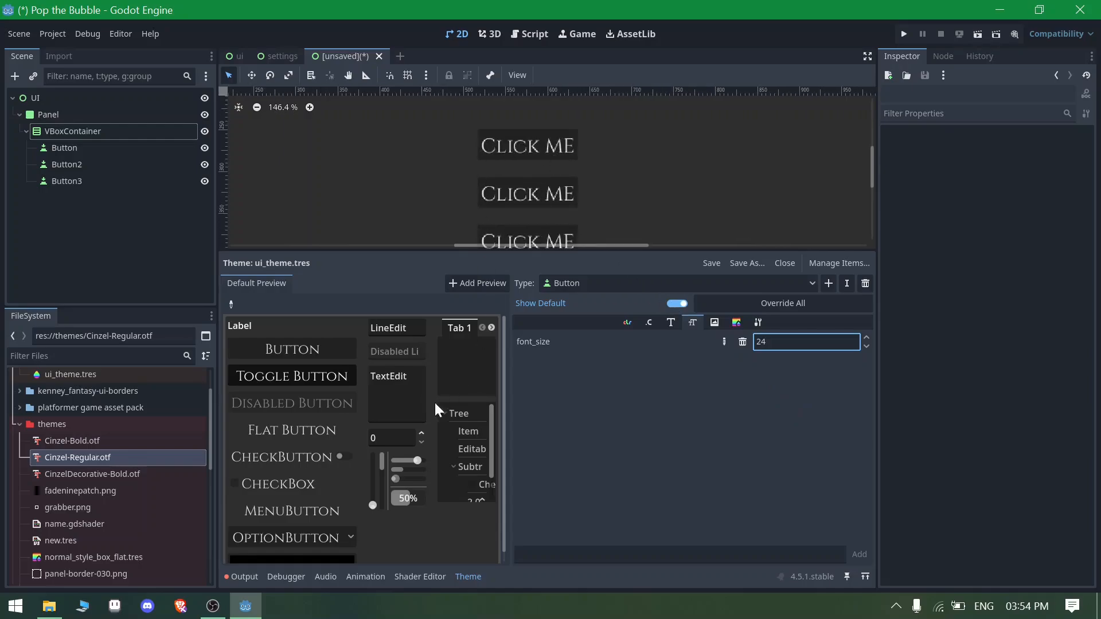
{"action": "scroll", "coordinate": [298, 387], "scroll_direction": "down", "scroll_amount": 1}
{"action": "scroll", "coordinate": [298, 386], "scroll_direction": "up", "scroll_amount": 1}
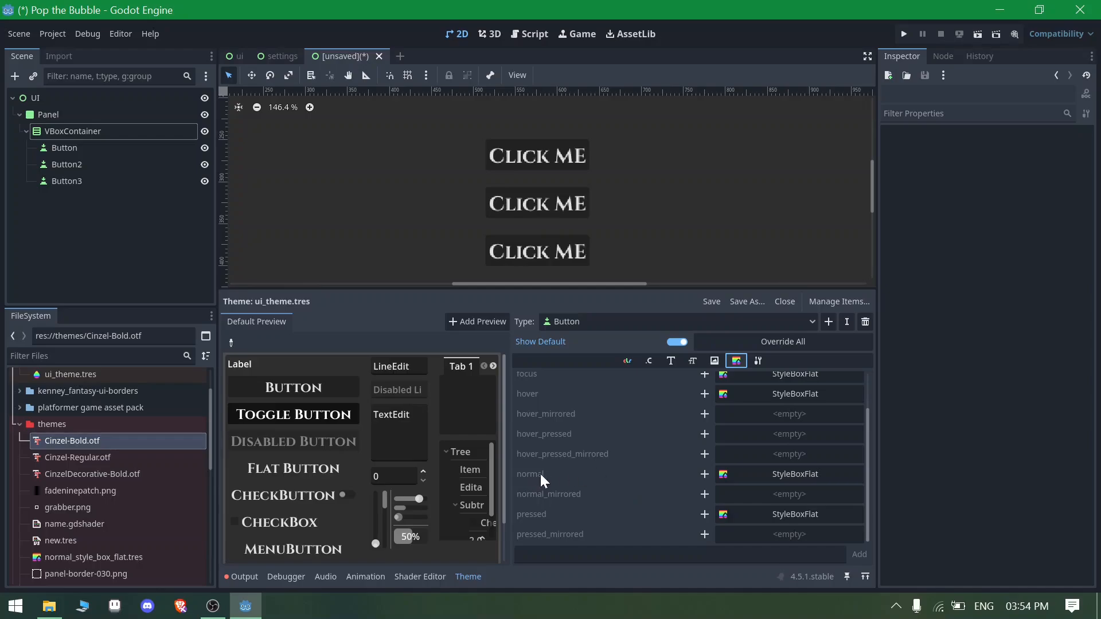
Override the Button type's normal style with a new StyleBoxFlat and open its properties
{"action": "left_click", "coordinate": [703, 474]}
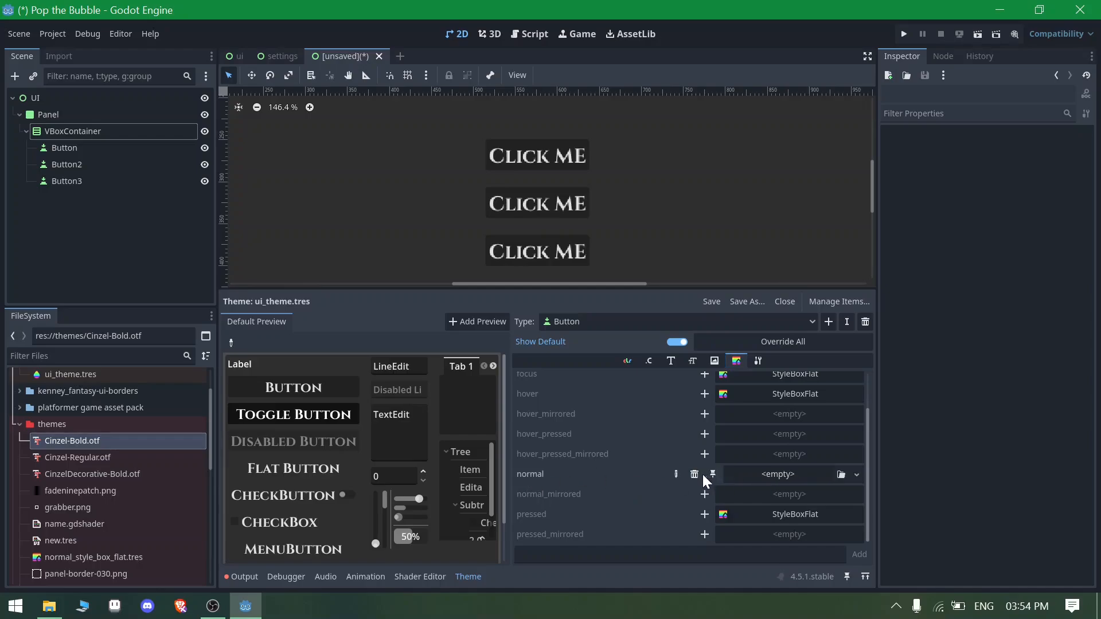
{"action": "left_click", "coordinate": [757, 471]}
{"action": "left_click", "coordinate": [808, 529]}
{"action": "left_click", "coordinate": [776, 473]}
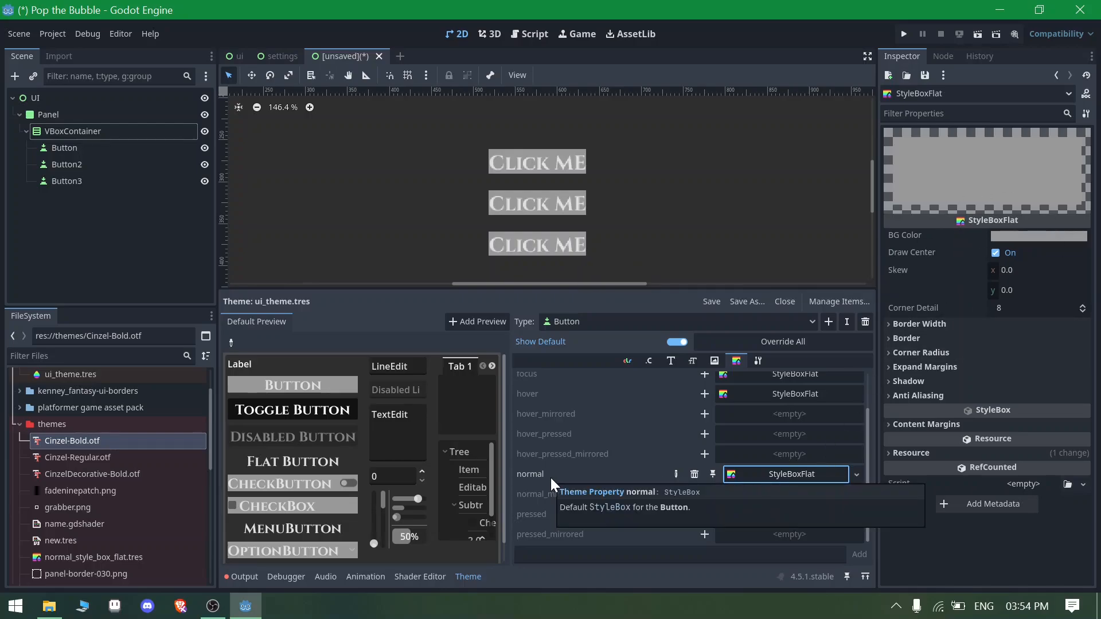
Set the normal StyleBoxFlat's BG Color to semi-transparent black, hex 00000057, with alpha 87
{"action": "left_click", "coordinate": [1005, 239]}
{"action": "left_click_drag", "start_coordinate": [1091, 359], "coordinate": [1088, 415]}
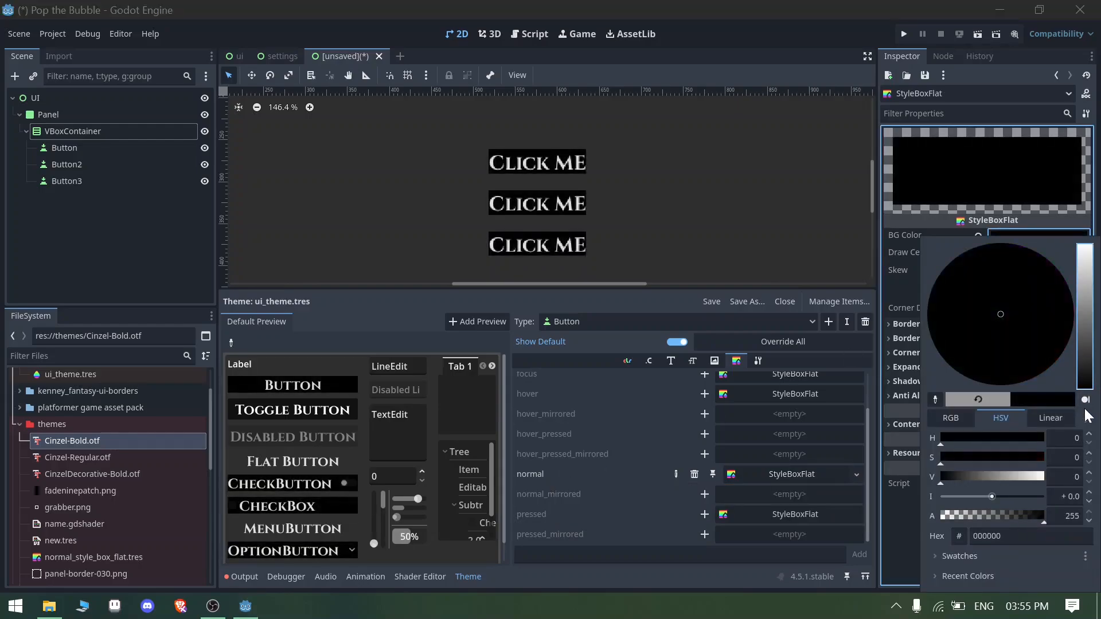
{"action": "left_click_drag", "start_coordinate": [1001, 513], "coordinate": [975, 512]}
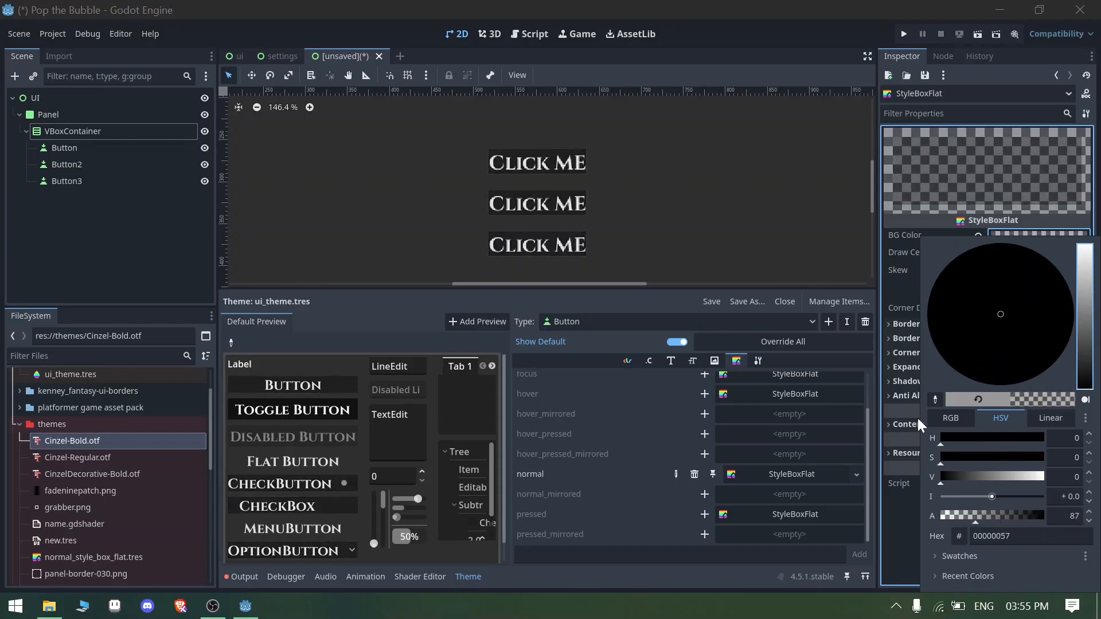
{"action": "left_click", "coordinate": [839, 323]}
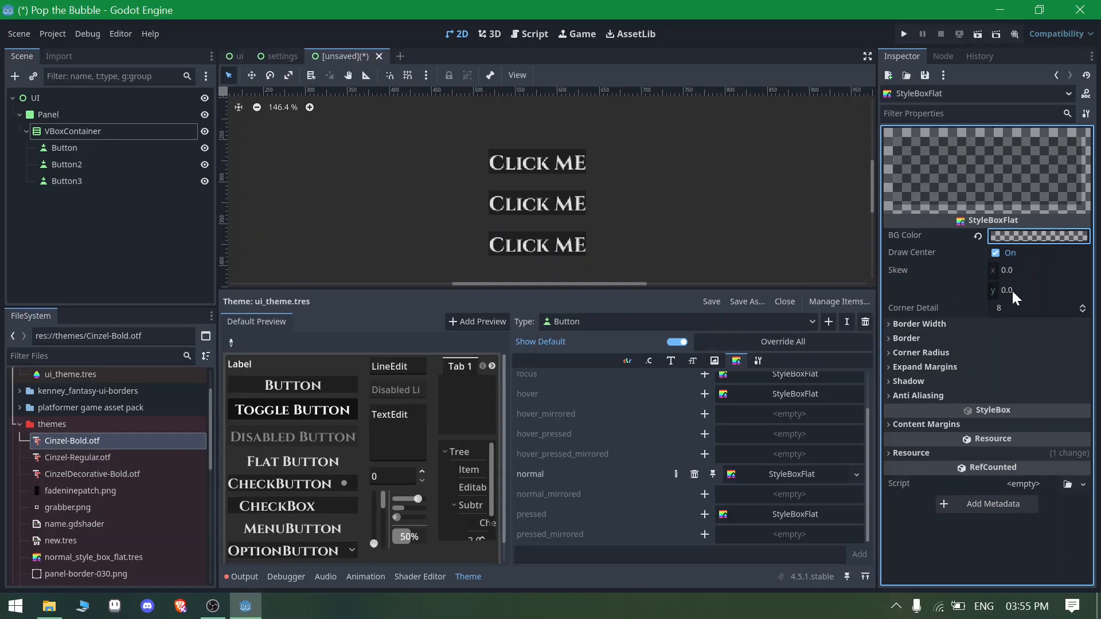
Try horizontal skews of 0.31 and 0.955 on the normal StyleBoxFlat, reset the skew and check the buttons
{"action": "left_click_drag", "start_coordinate": [1003, 270], "coordinate": [1082, 269]}
{"action": "scroll", "coordinate": [551, 152], "scroll_direction": "up", "scroll_amount": 8}
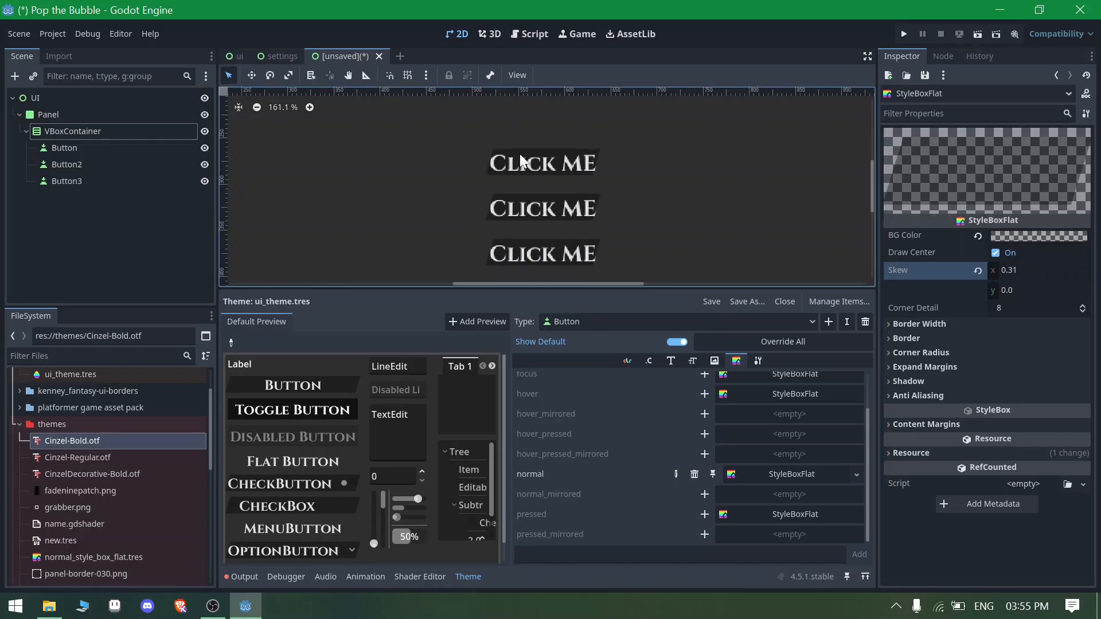
{"action": "left_click_drag", "start_coordinate": [1025, 271], "coordinate": [1068, 271]}
{"action": "scroll", "coordinate": [555, 176], "scroll_direction": "down", "scroll_amount": 8}
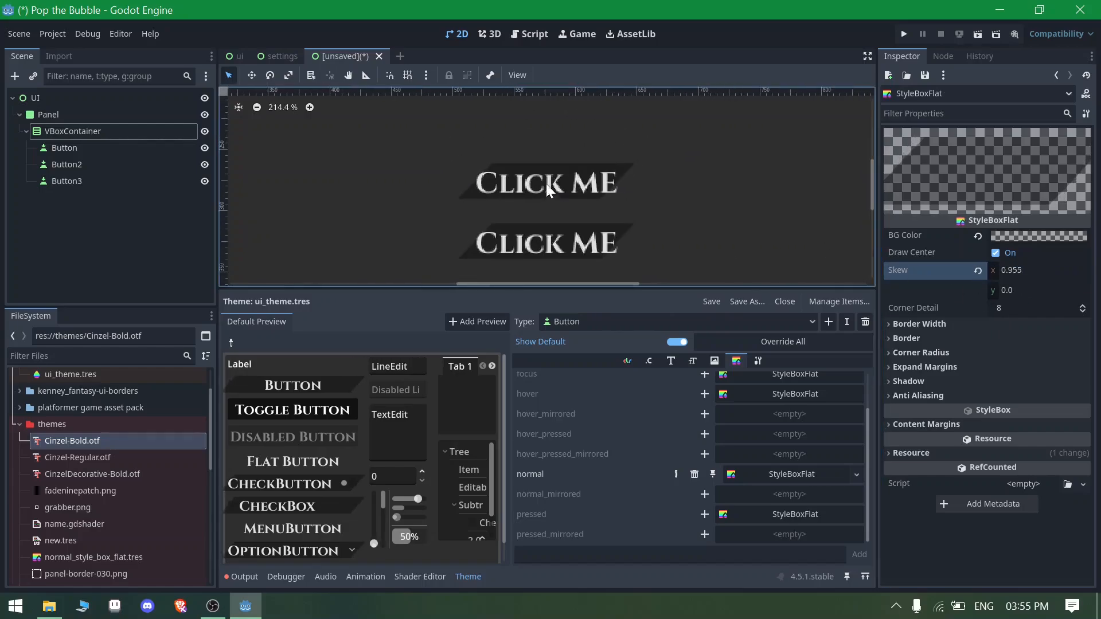
{"action": "left_click", "coordinate": [977, 271]}
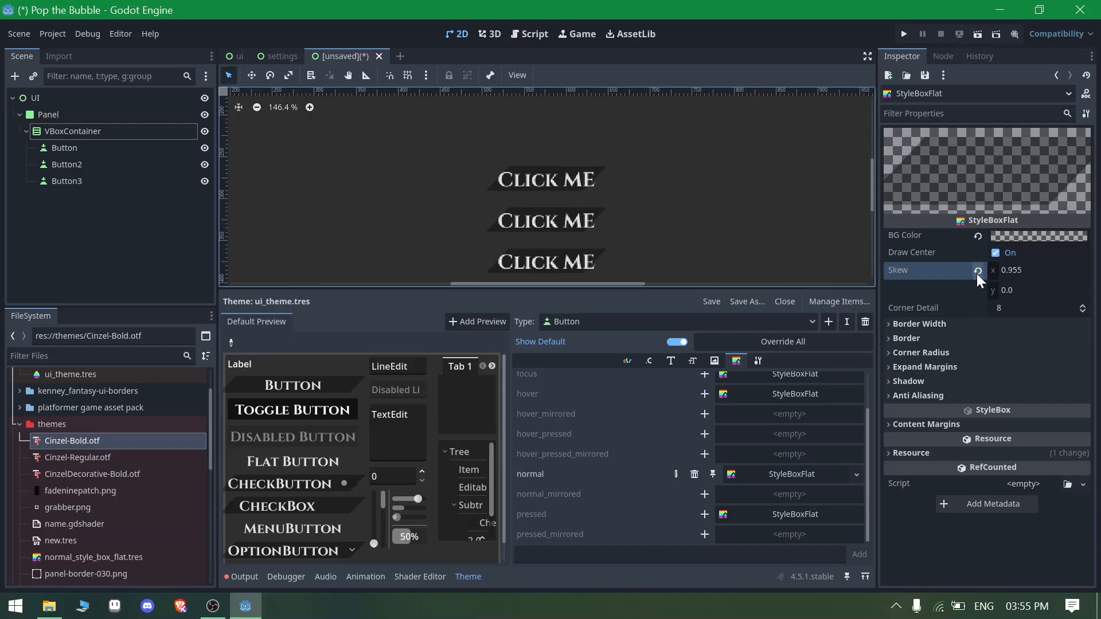
{"action": "scroll", "coordinate": [586, 225], "scroll_direction": "up", "scroll_amount": 1}
{"action": "scroll", "coordinate": [555, 200], "scroll_direction": "down", "scroll_amount": 2}
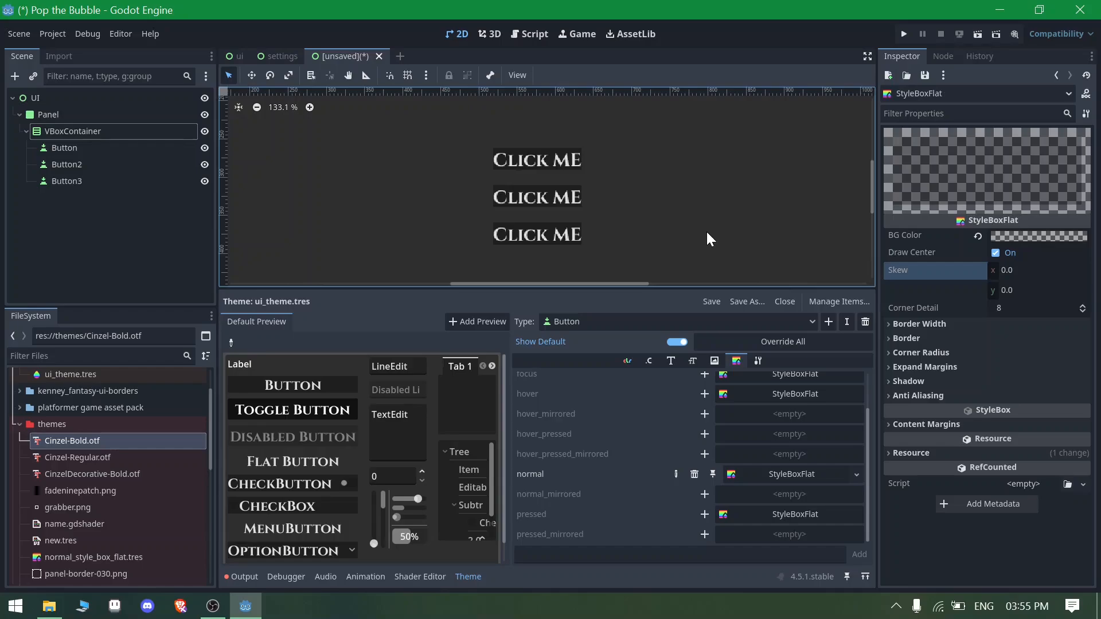
{"action": "scroll", "coordinate": [585, 178], "scroll_direction": "up", "scroll_amount": 1}
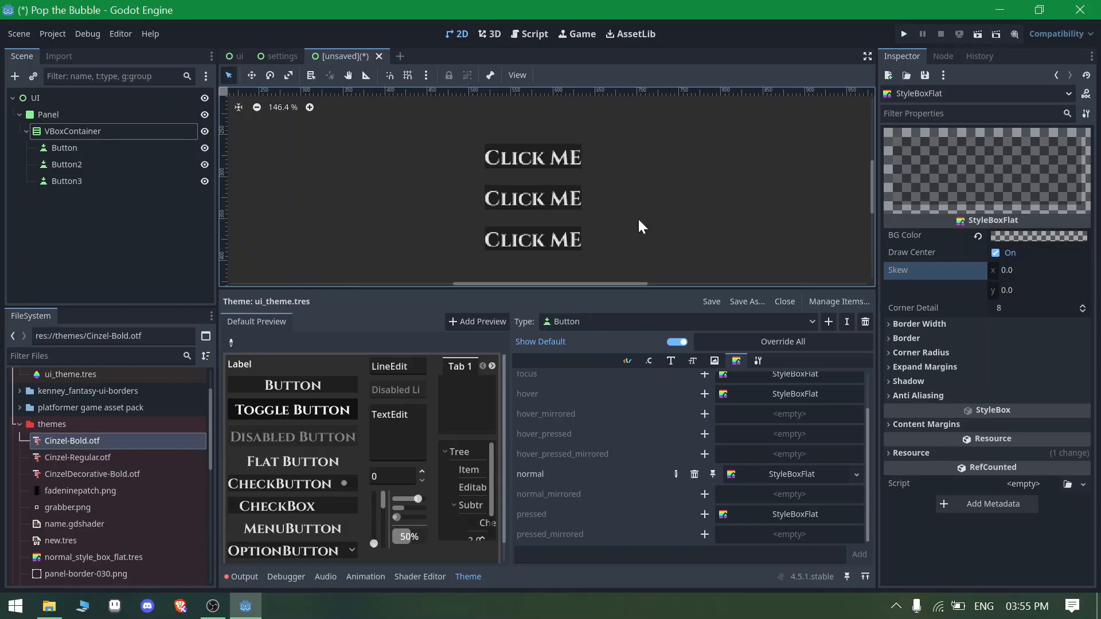
Set the normal StyleBoxFlat's left and right border widths to 128 px and check the widened buttons
{"action": "left_click", "coordinate": [942, 325]}
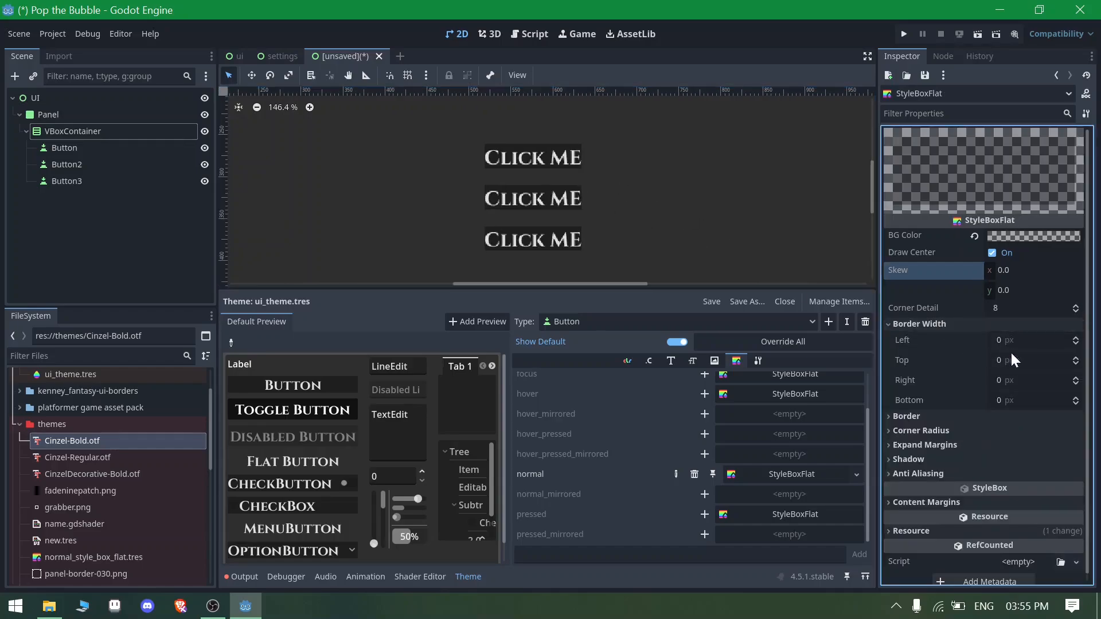
{"action": "left_click", "coordinate": [1008, 341]}
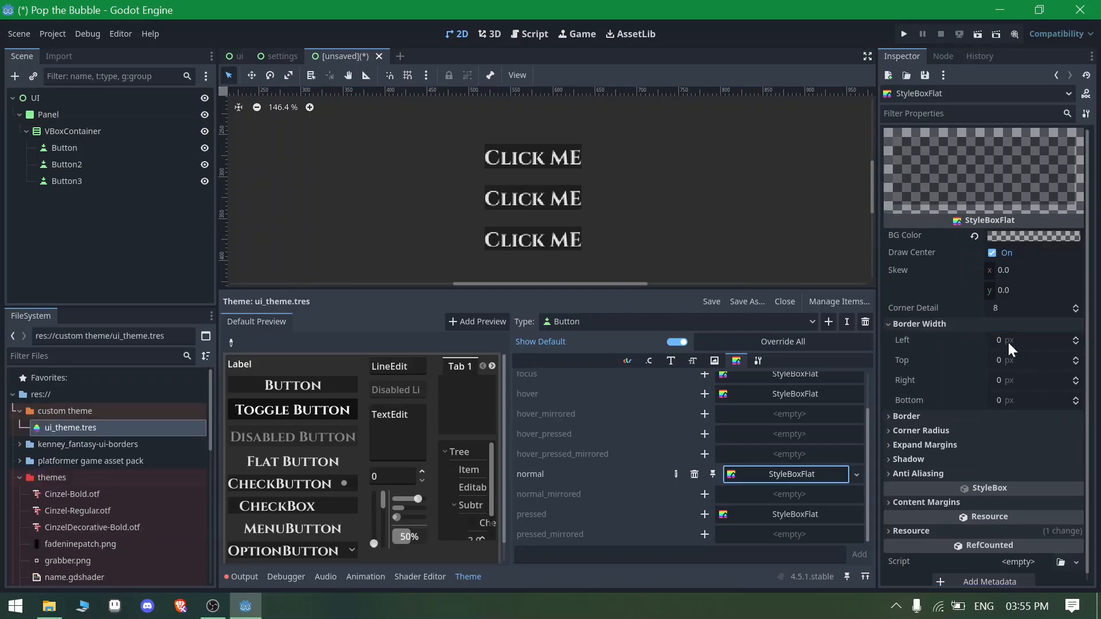
{"action": "left_click", "coordinate": [1007, 340]}
{"action": "type", "text": "128"}
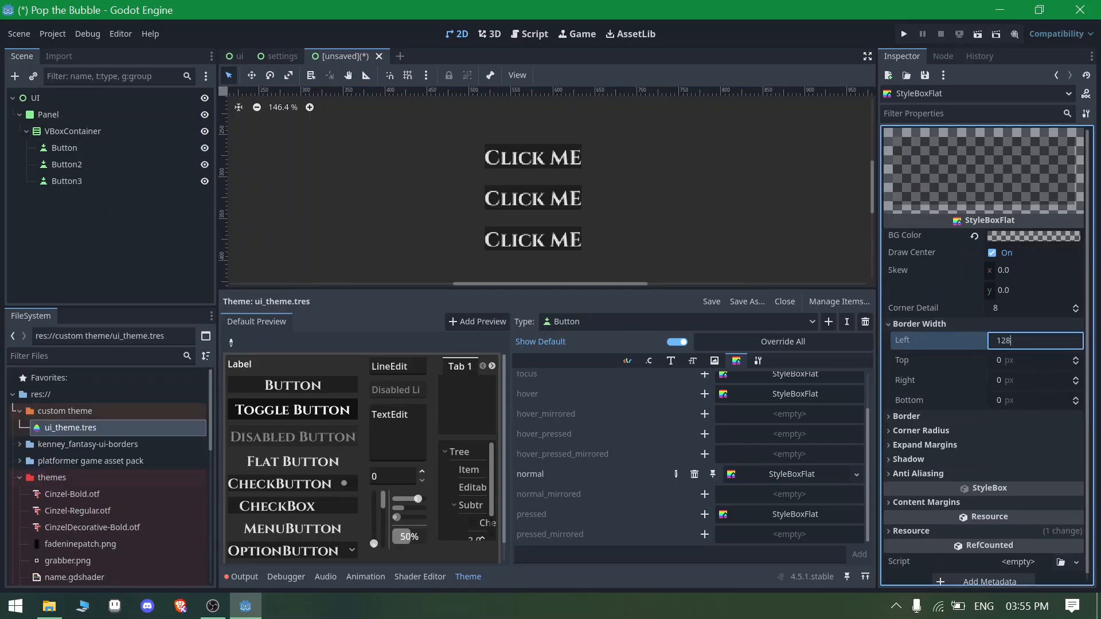
{"action": "left_click", "coordinate": [1013, 380]}
{"action": "type", "text": "128"}
{"action": "key", "text": "Return"}
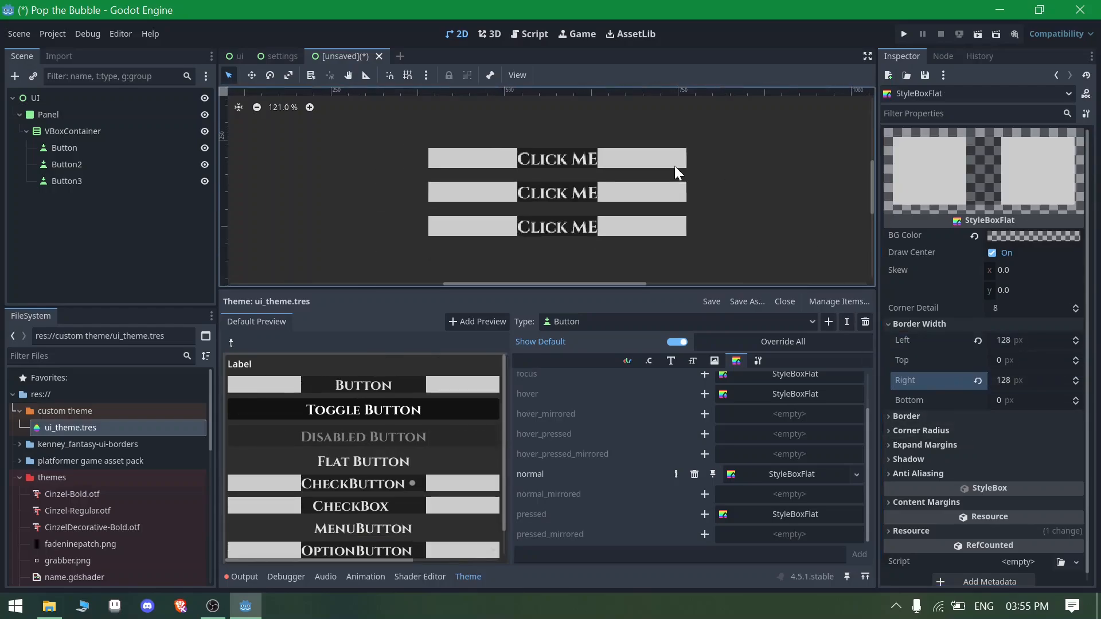
{"action": "scroll", "coordinate": [636, 167], "scroll_direction": "up", "scroll_amount": 2}
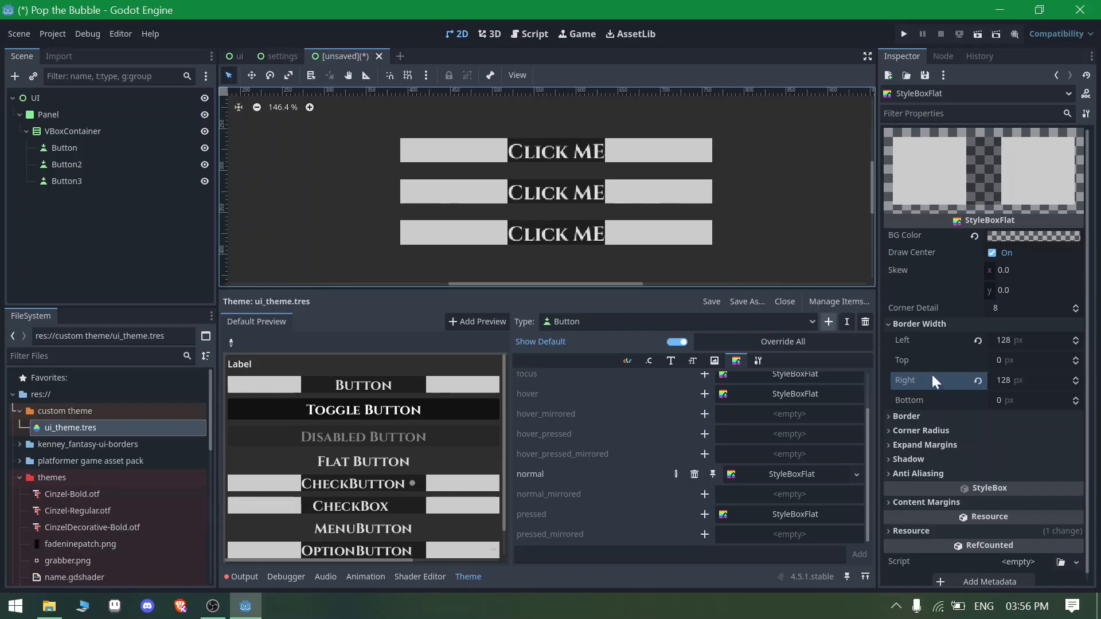
Set the normal StyleBoxFlat's border color to semi-transparent black, hex 00000033, and turn on border Blend
{"action": "left_click", "coordinate": [904, 417]}
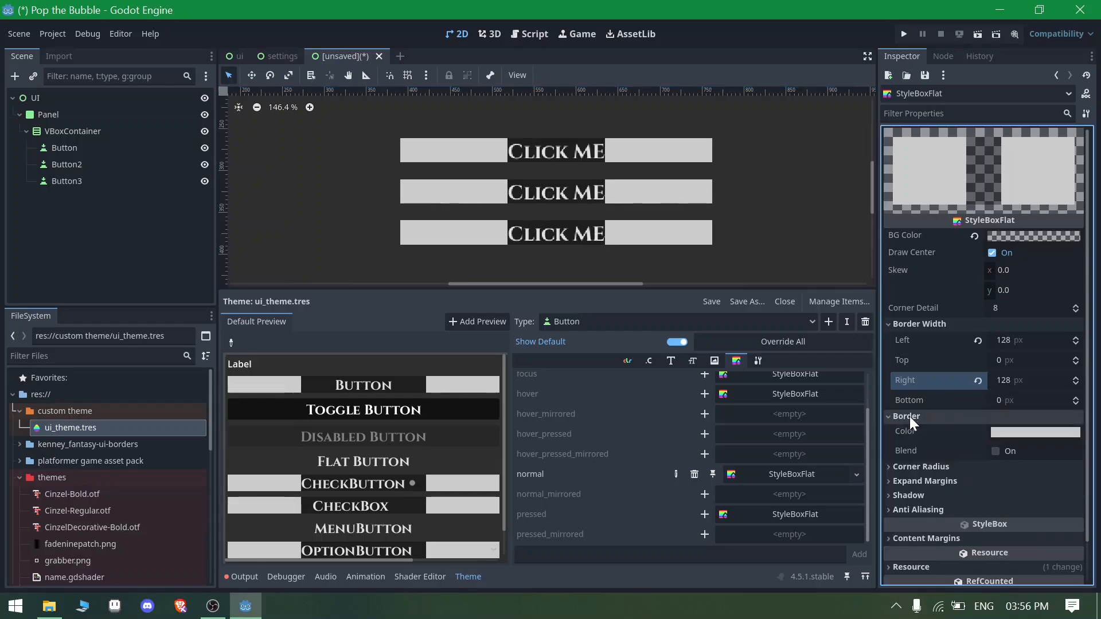
{"action": "left_click", "coordinate": [1004, 436]}
{"action": "left_click_drag", "start_coordinate": [994, 348], "coordinate": [947, 356]}
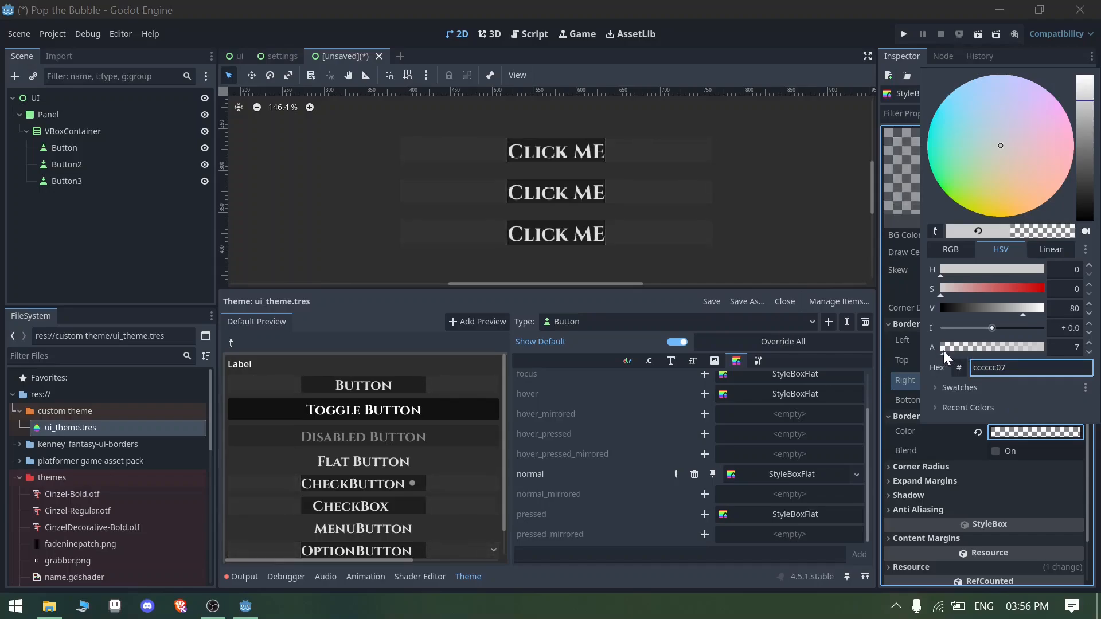
{"action": "left_click_drag", "start_coordinate": [1089, 143], "coordinate": [1090, 258]}
{"action": "left_click_drag", "start_coordinate": [951, 349], "coordinate": [961, 342]}
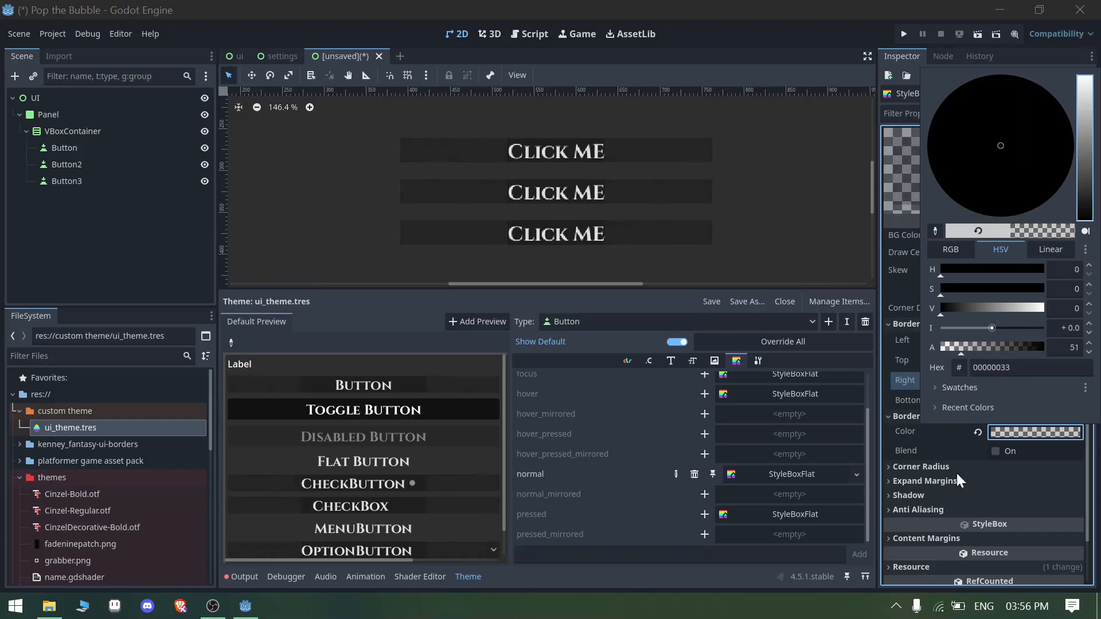
{"action": "left_click", "coordinate": [996, 452]}
{"action": "left_click", "coordinate": [996, 452]}
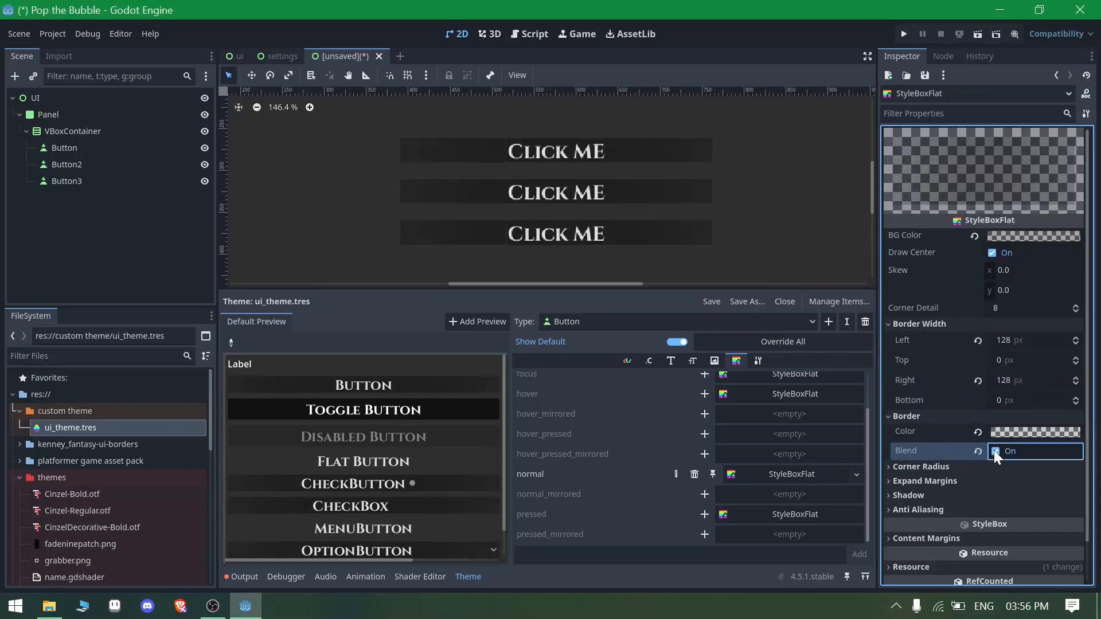
Raise the alpha of the normal StyleBoxFlat's BG Color to 207, hex 000000cf
{"action": "left_click", "coordinate": [1006, 240]}
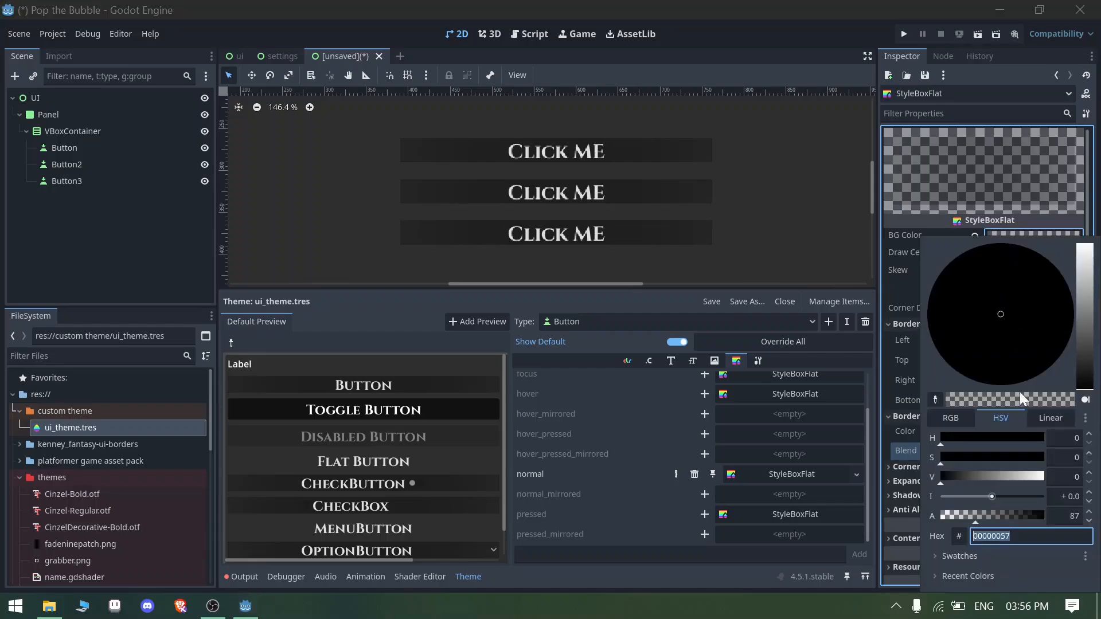
{"action": "left_click_drag", "start_coordinate": [996, 513], "coordinate": [1024, 514]}
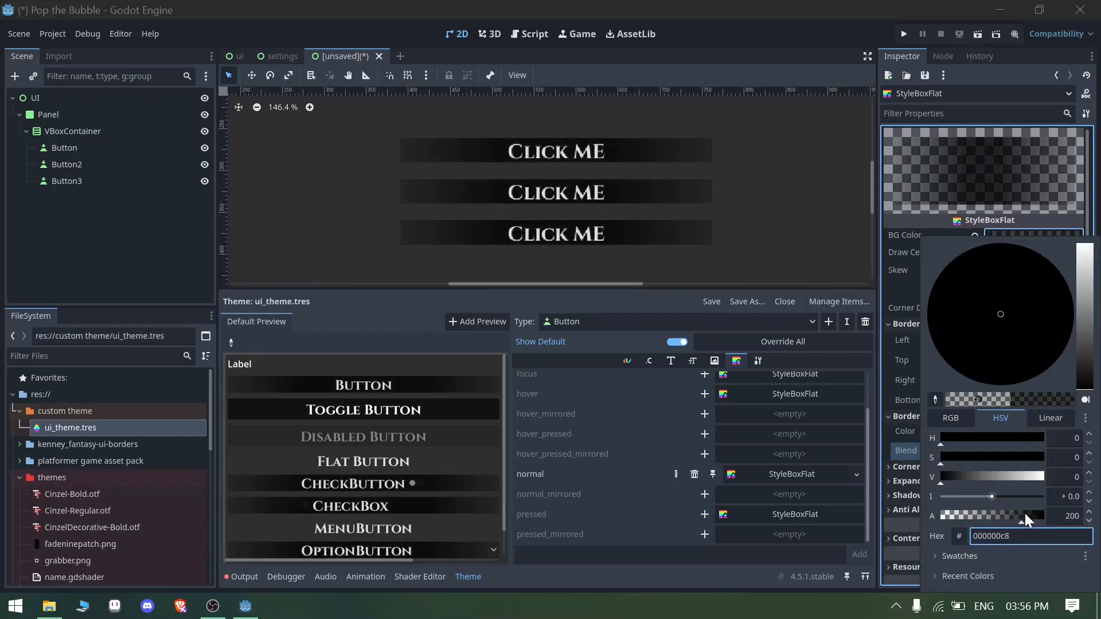
{"action": "left_click", "coordinate": [885, 342]}
Make the normal StyleBoxFlat's border color fully transparent, hex 00000000, and check the faded button edges
{"action": "scroll", "coordinate": [963, 436], "scroll_direction": "down", "scroll_amount": 2}
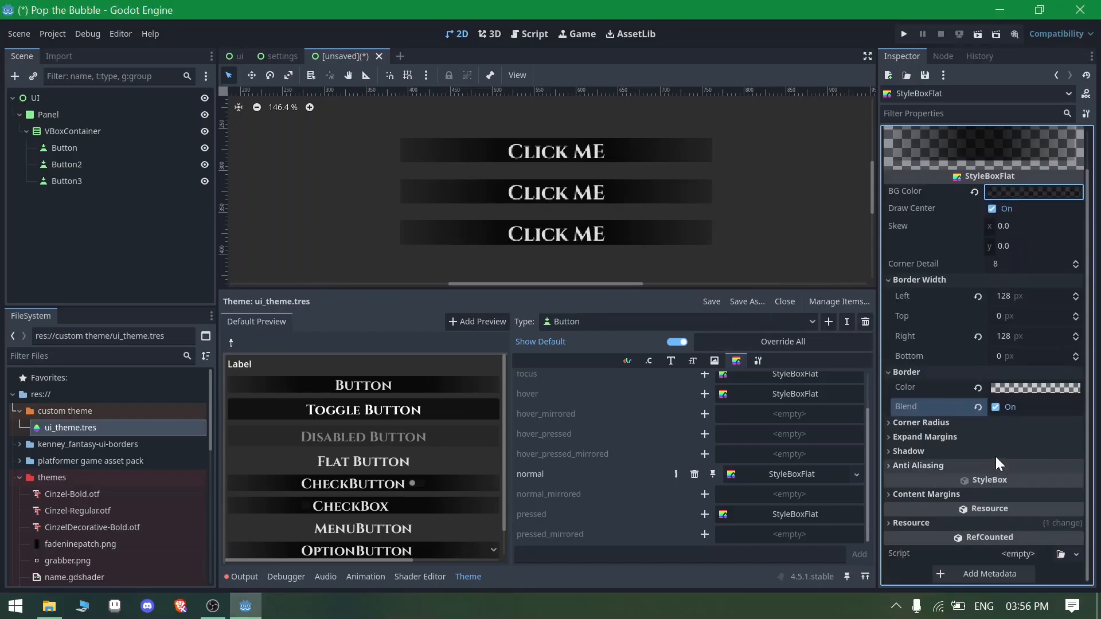
{"action": "left_click", "coordinate": [1014, 391]}
{"action": "left_click_drag", "start_coordinate": [963, 306], "coordinate": [940, 301]}
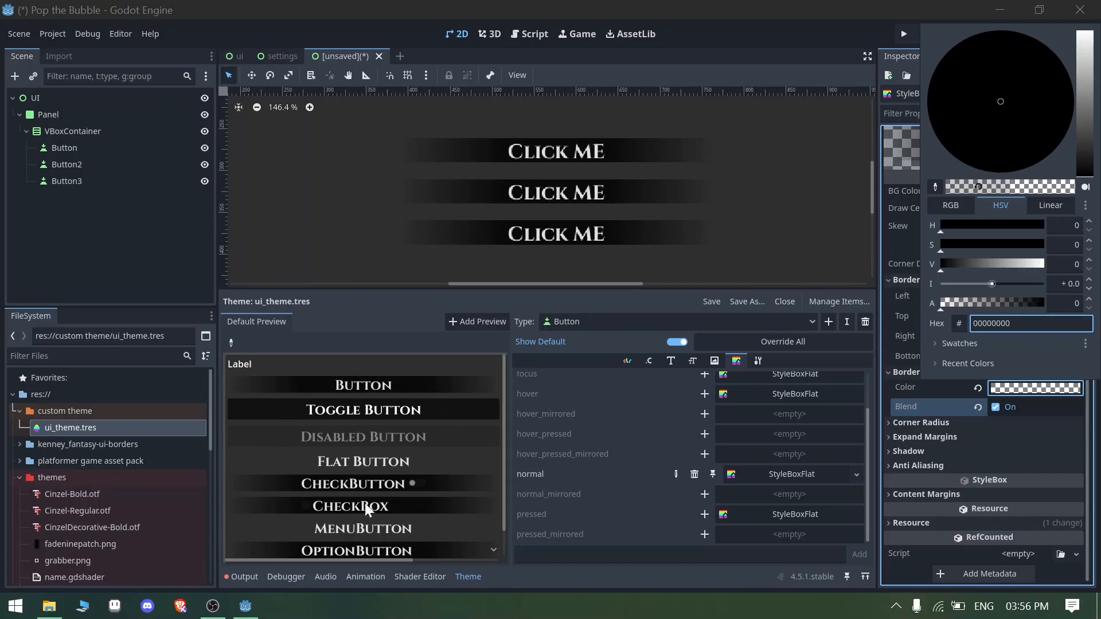
{"action": "left_click", "coordinate": [121, 223]}
{"action": "scroll", "coordinate": [532, 119], "scroll_direction": "down", "scroll_amount": 2}
{"action": "scroll", "coordinate": [560, 140], "scroll_direction": "up", "scroll_amount": 2}
{"action": "scroll", "coordinate": [587, 235], "scroll_direction": "down", "scroll_amount": 1}
{"action": "scroll", "coordinate": [579, 213], "scroll_direction": "up", "scroll_amount": 1}
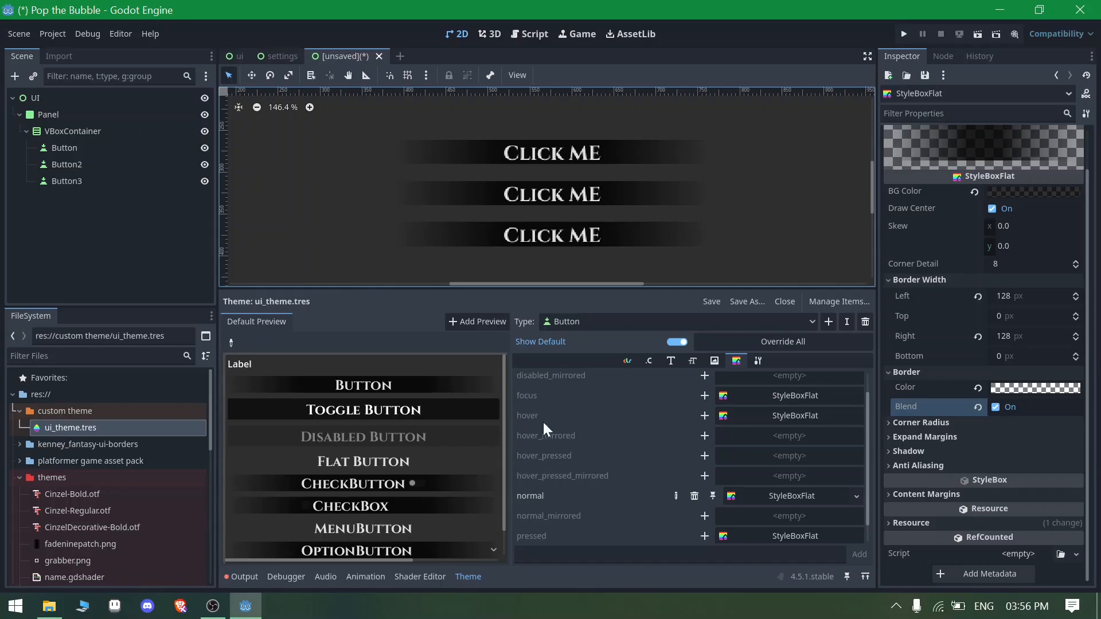
Override the Button type's hover style and assign the normal state's StyleBoxFlat to it
{"action": "left_click", "coordinate": [775, 494]}
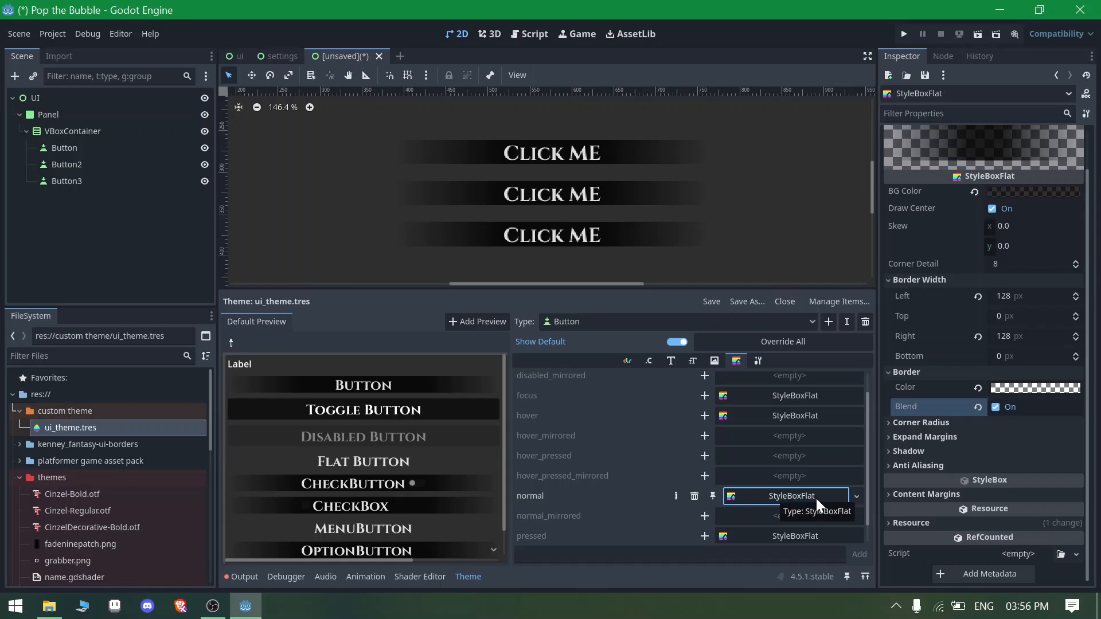
{"action": "left_click", "coordinate": [854, 496]}
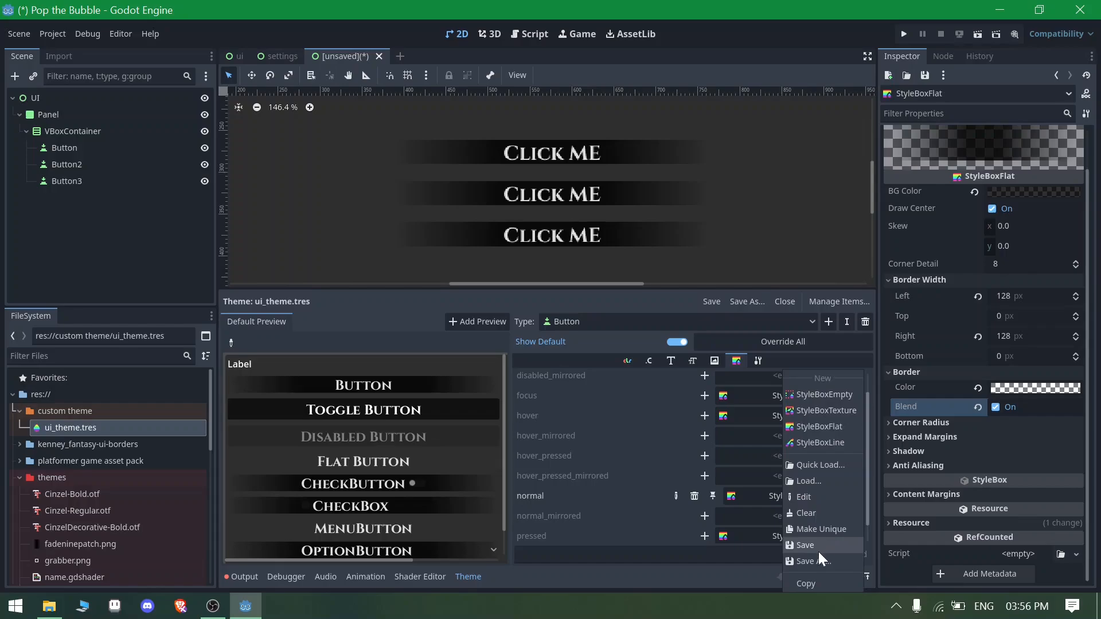
{"action": "left_click", "coordinate": [734, 497]}
{"action": "mouse_move", "coordinate": [763, 495]}
{"action": "left_mouse_down"}
{"action": "mouse_move", "coordinate": [781, 481]}
{"action": "mouse_move", "coordinate": [782, 418]}
{"action": "mouse_move", "coordinate": [766, 418]}
{"action": "mouse_move", "coordinate": [767, 494]}
{"action": "left_mouse_up"}
{"action": "left_click", "coordinate": [705, 417]}
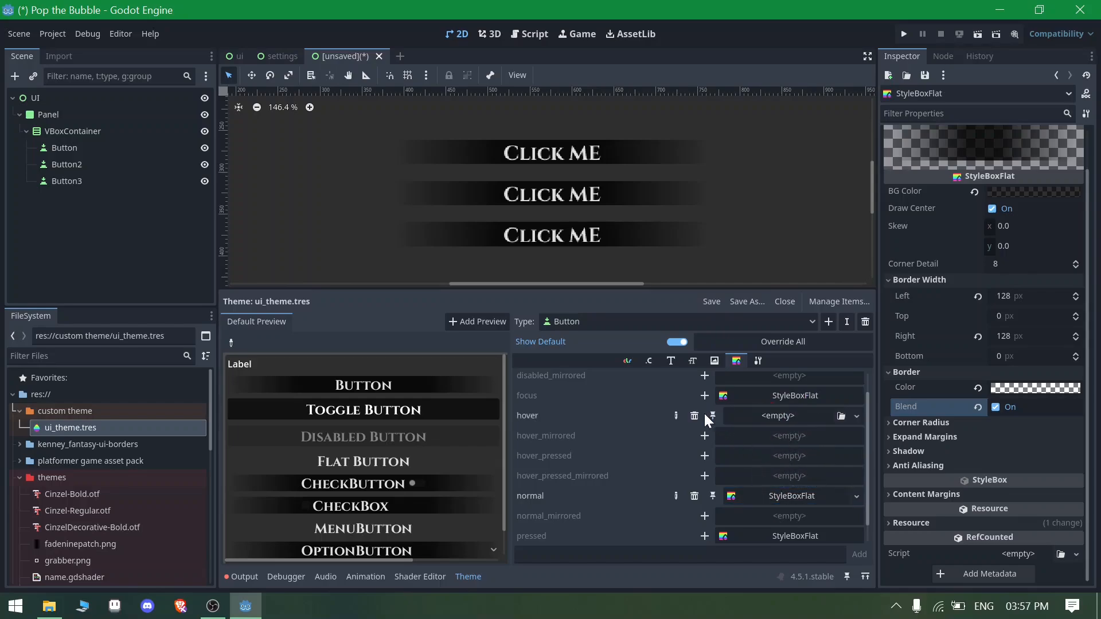
{"action": "left_click_drag", "start_coordinate": [794, 496], "coordinate": [803, 412]}
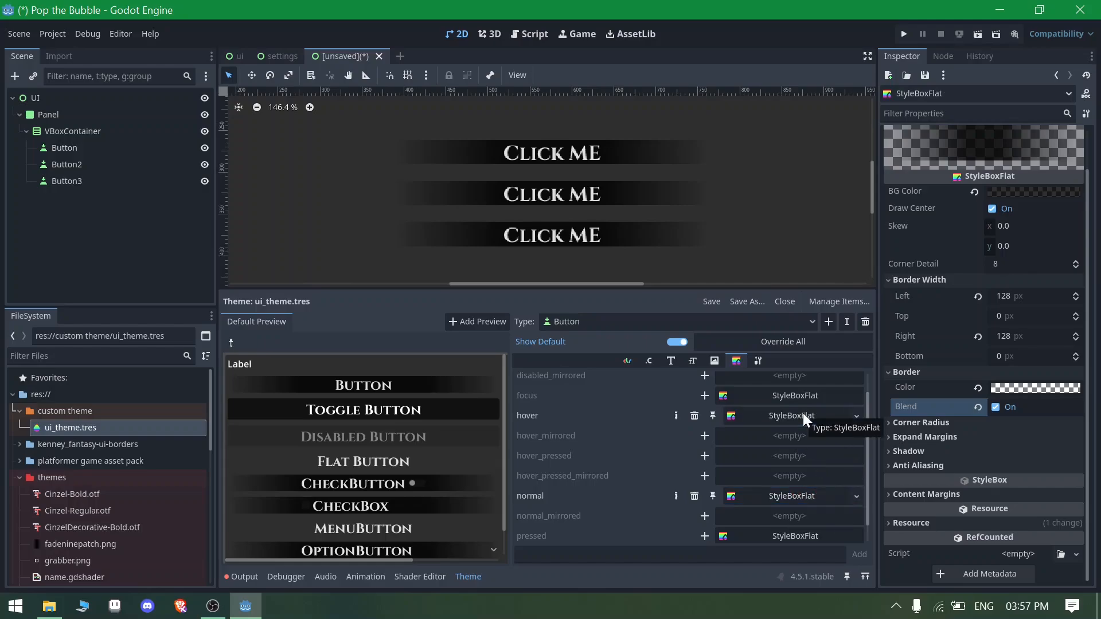
Make the hover style's StyleBoxFlat unique and open its properties
{"action": "left_click", "coordinate": [789, 413]}
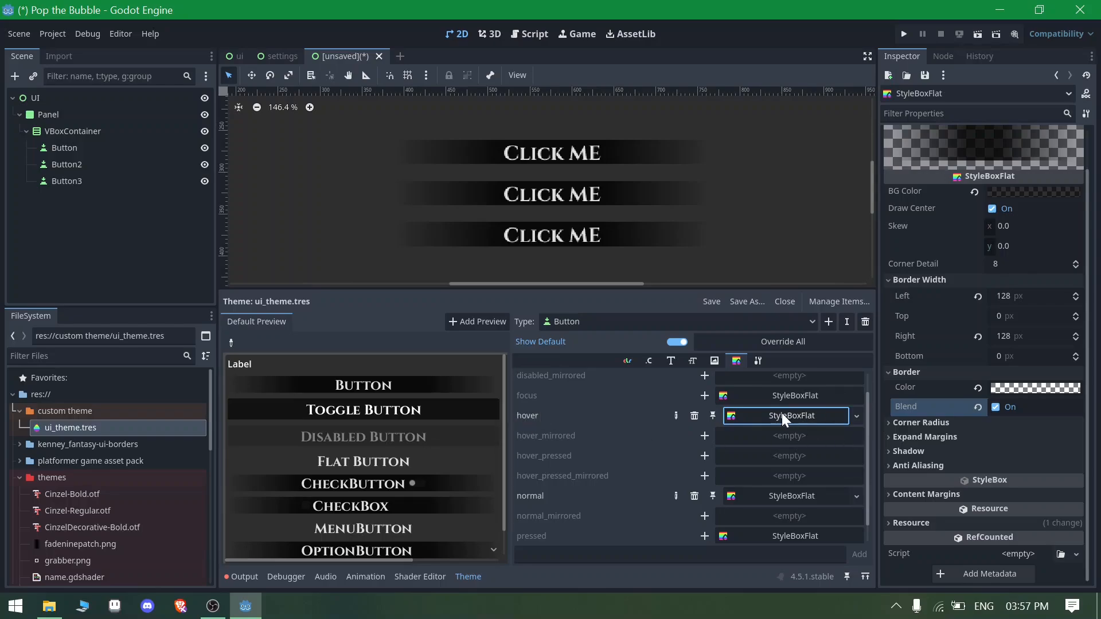
{"action": "right_click", "coordinate": [784, 416]}
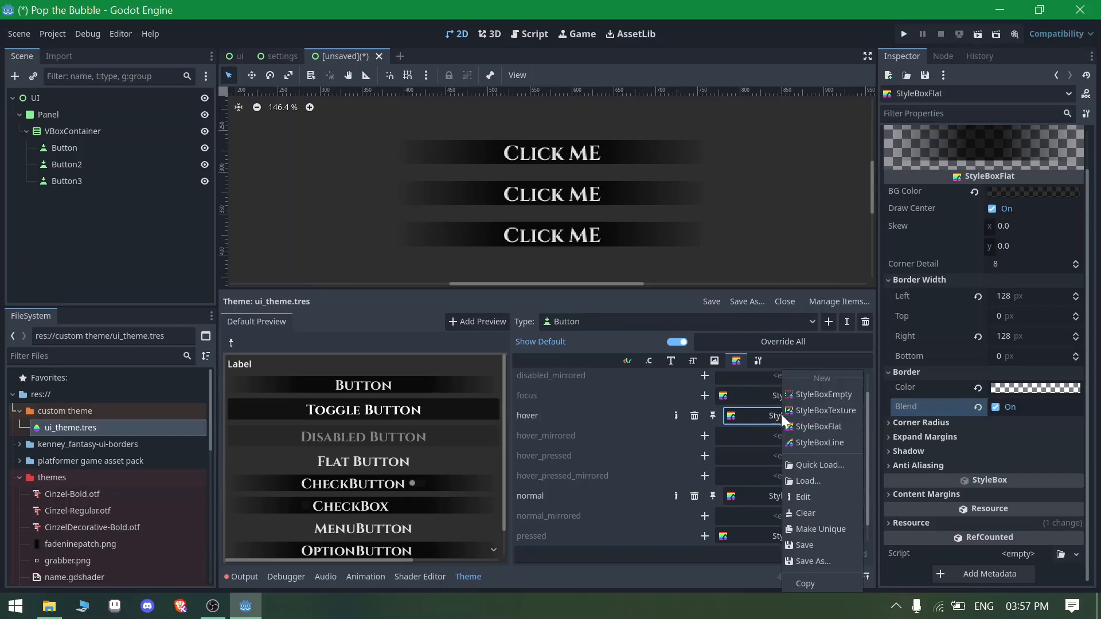
{"action": "left_click", "coordinate": [811, 526]}
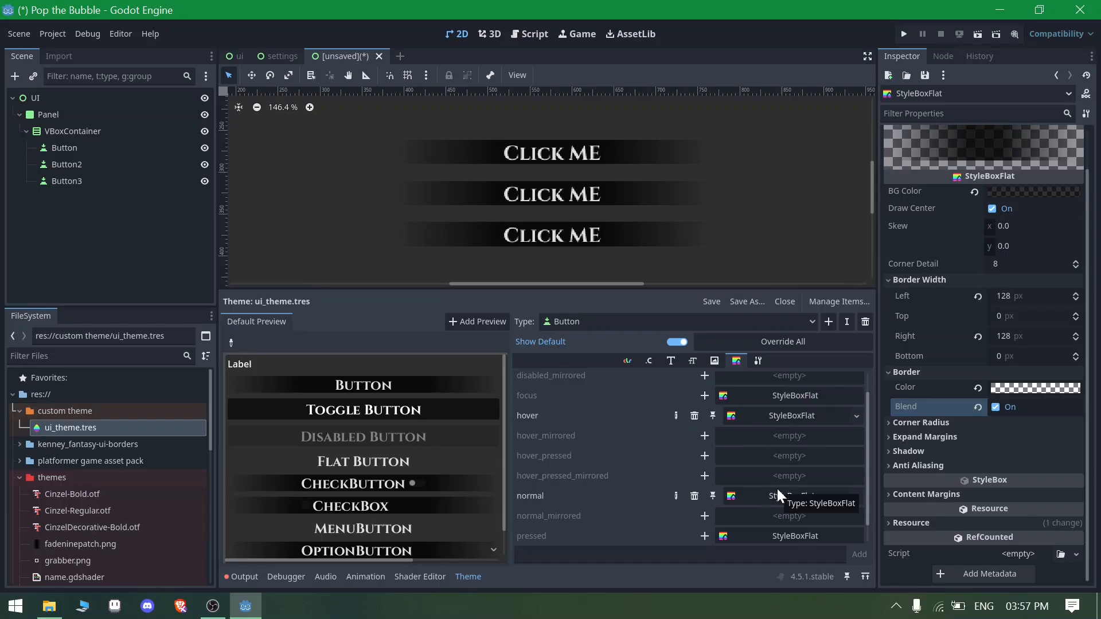
{"action": "left_click", "coordinate": [780, 415]}
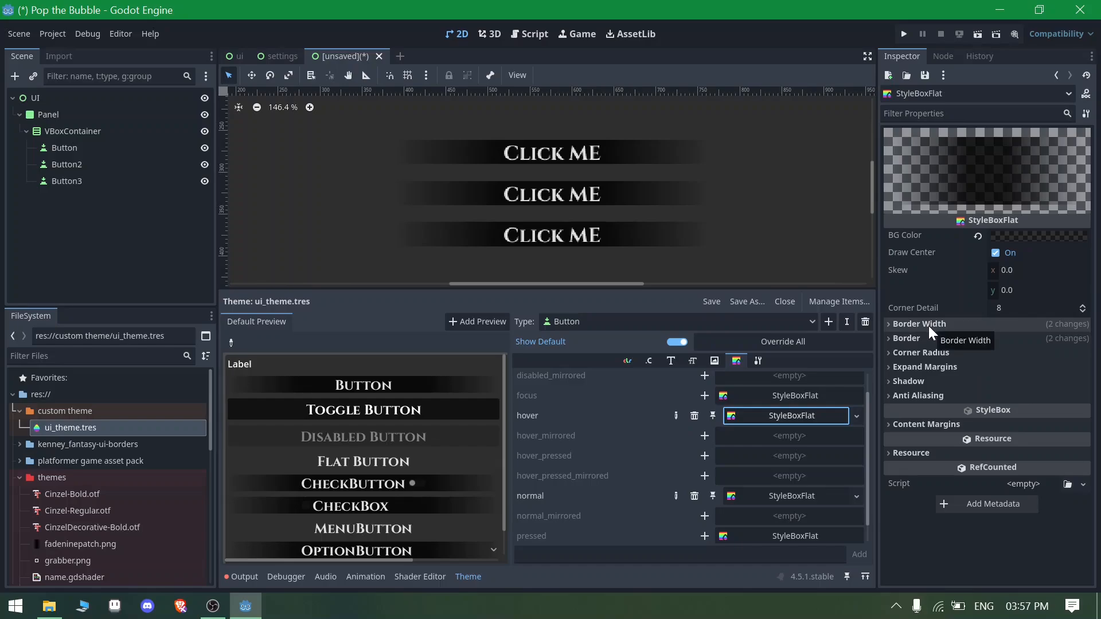
Set the hover StyleBoxFlat's BG Color to a bright, fully saturated red
{"action": "left_click", "coordinate": [1040, 236]}
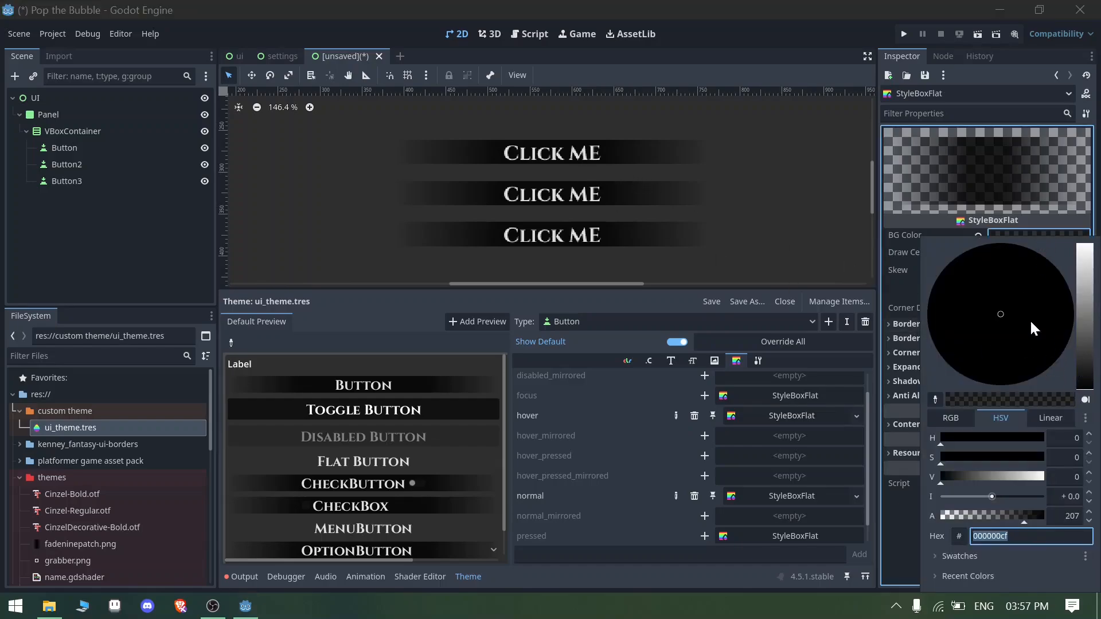
{"action": "mouse_move", "coordinate": [1085, 334]}
{"action": "left_mouse_down"}
{"action": "mouse_move", "coordinate": [1082, 256]}
{"action": "mouse_move", "coordinate": [1090, 288]}
{"action": "left_mouse_up"}
{"action": "mouse_move", "coordinate": [1027, 315]}
{"action": "left_mouse_down"}
{"action": "mouse_move", "coordinate": [1070, 324]}
{"action": "mouse_move", "coordinate": [1070, 350]}
{"action": "left_mouse_up"}
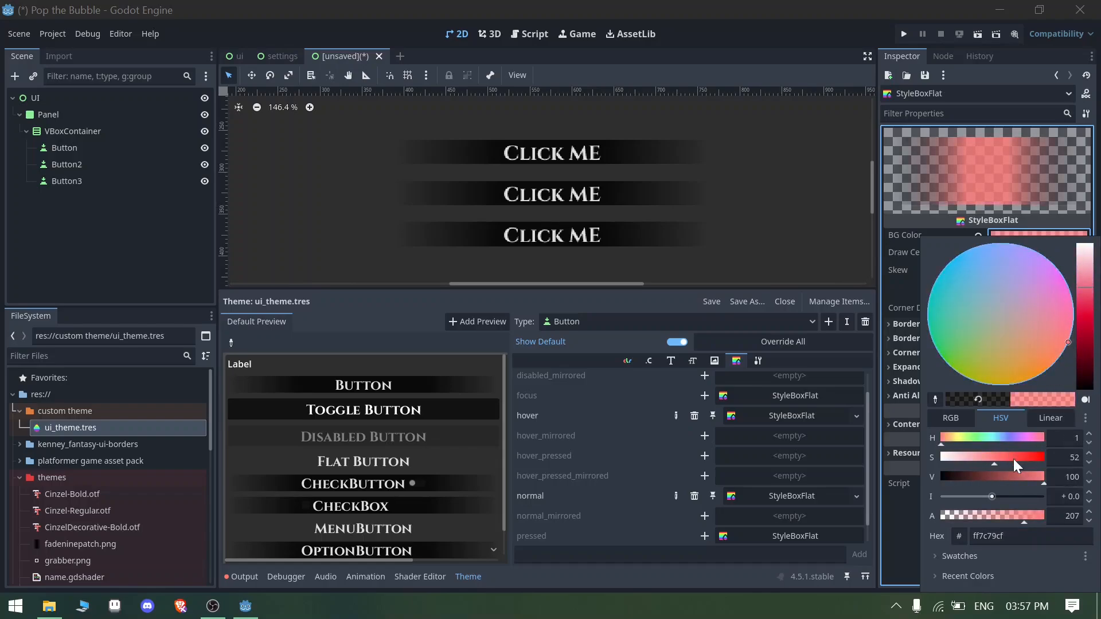
{"action": "left_click_drag", "start_coordinate": [1013, 458], "coordinate": [1047, 453]}
{"action": "left_click", "coordinate": [886, 325]}
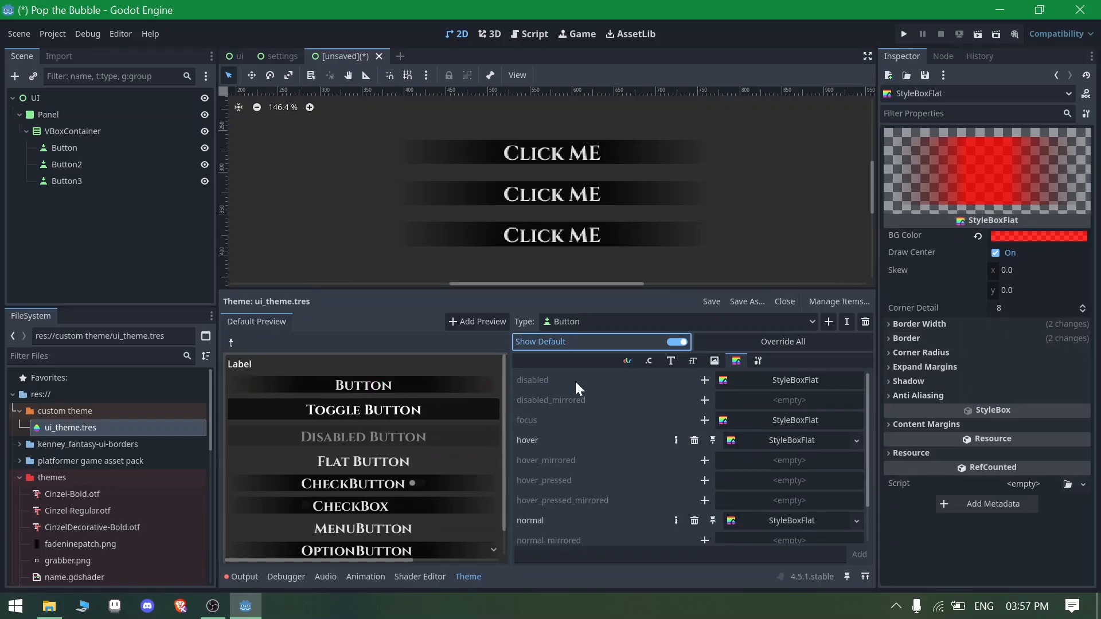
Override the Button type's font_hover_color with black, hex 000000, and test the hover look on the preview button
{"action": "left_click", "coordinate": [628, 361]}
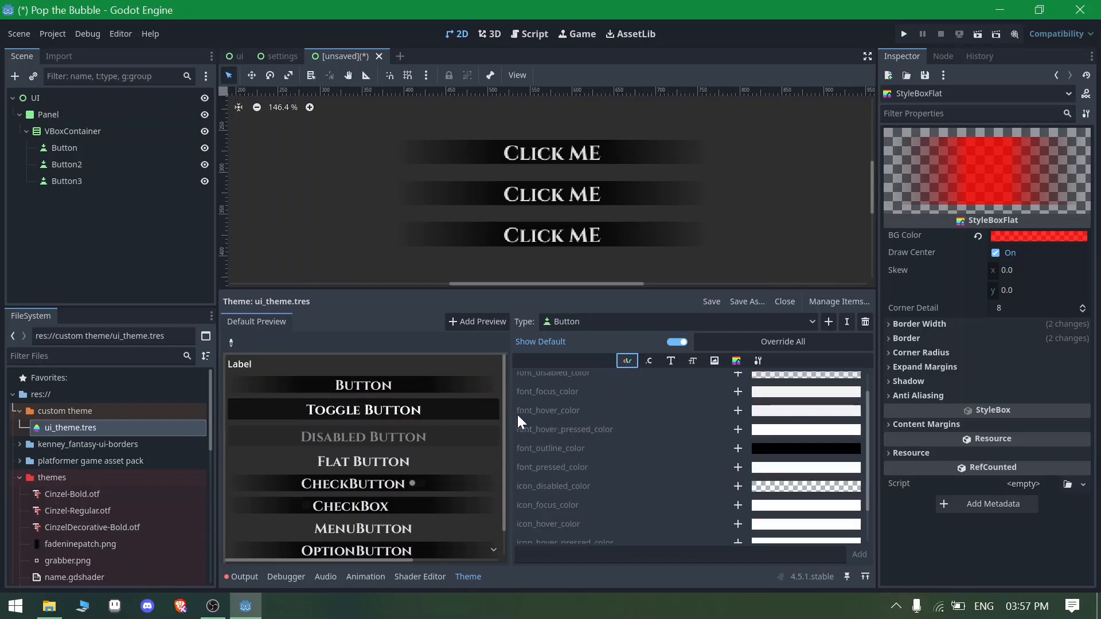
{"action": "left_click", "coordinate": [737, 410]}
{"action": "left_click", "coordinate": [786, 410]}
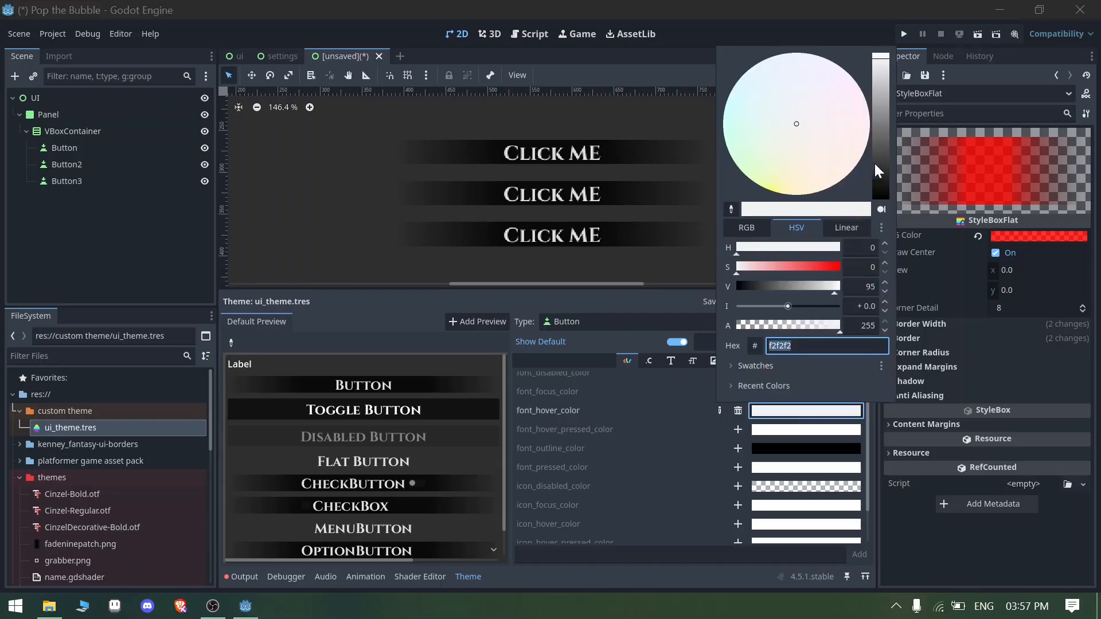
{"action": "left_click_drag", "start_coordinate": [874, 164], "coordinate": [875, 239]}
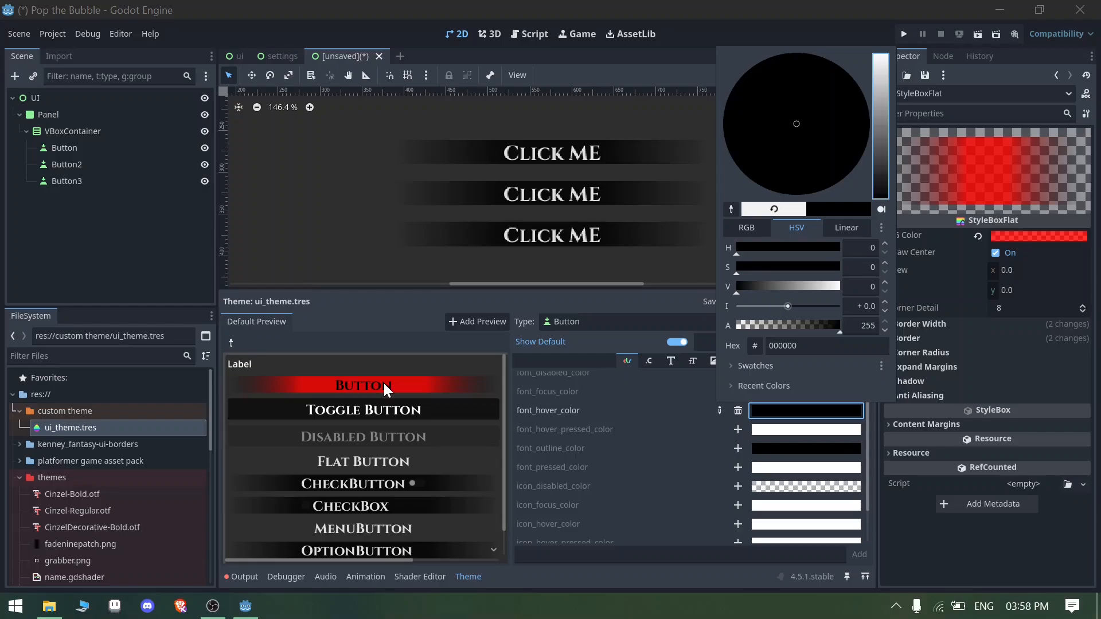
{"action": "left_click", "coordinate": [363, 384]}
Set the normal StyleBoxFlat's expand margins to 16 px left and right and 4 px top and bottom
{"action": "left_click", "coordinate": [928, 366]}
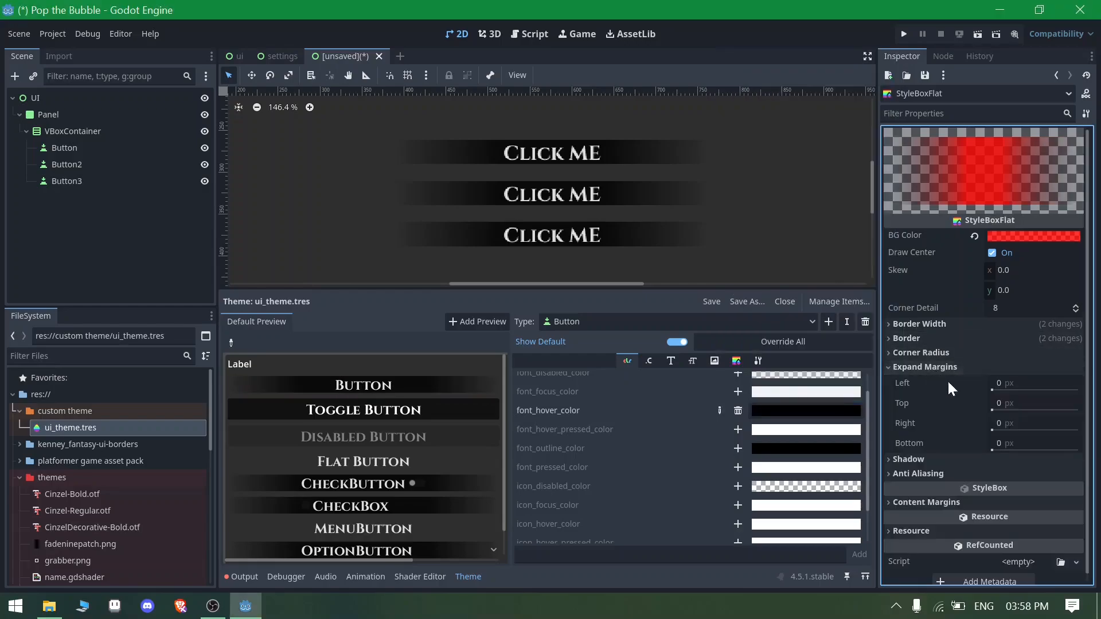
{"action": "left_click", "coordinate": [1003, 384]}
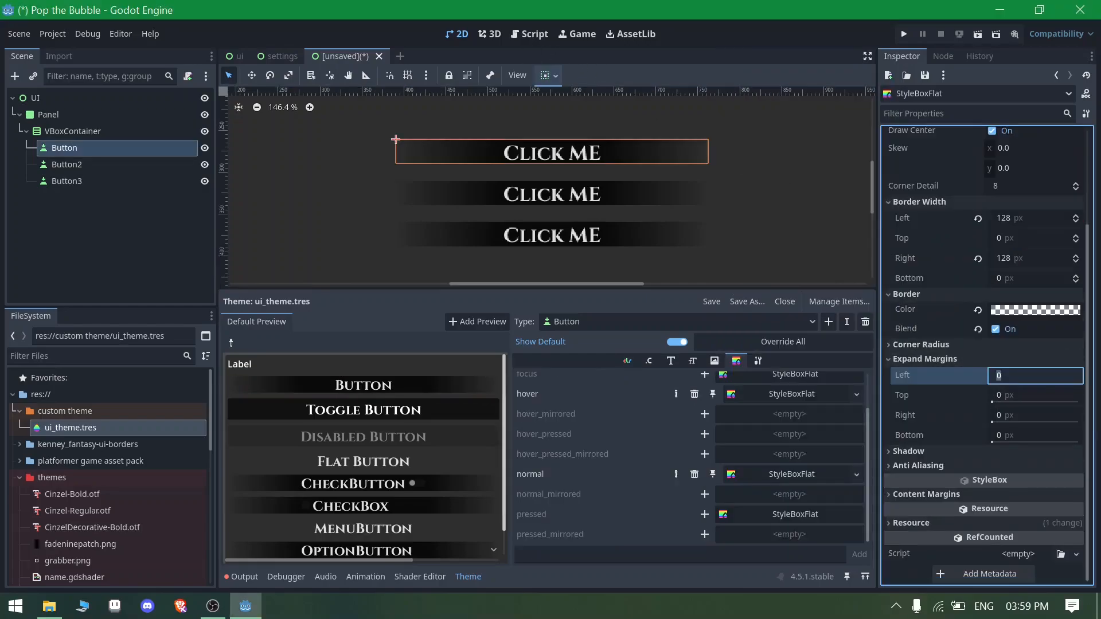
{"action": "type", "text": "16"}
{"action": "left_click", "coordinate": [1030, 401]}
{"action": "type", "text": "4"}
{"action": "left_click", "coordinate": [1017, 419]}
{"action": "type", "text": "1"}
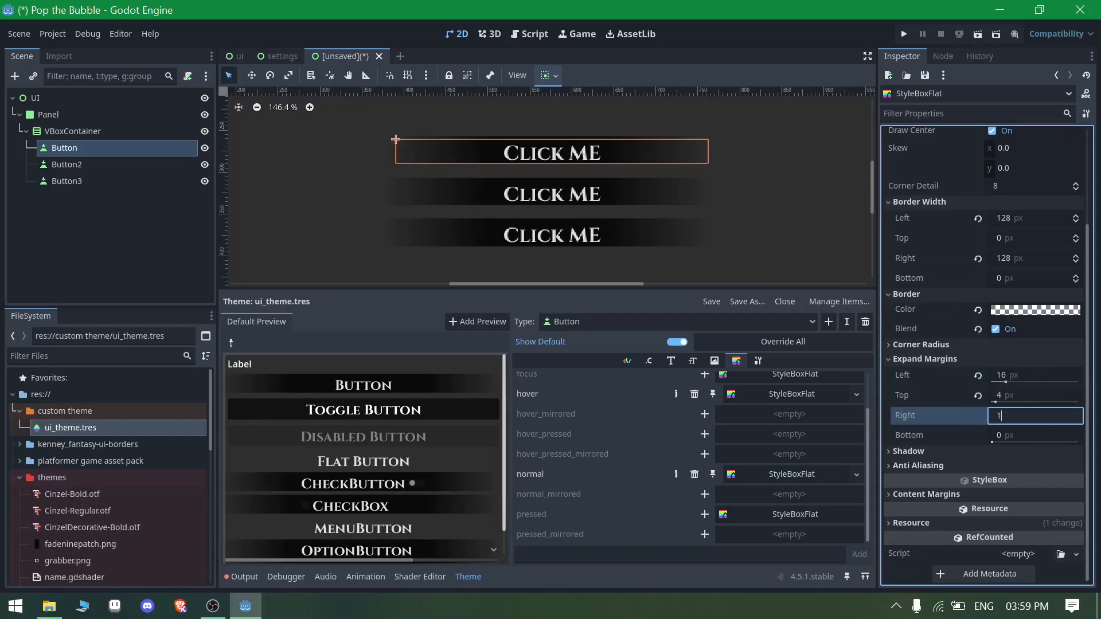
{"action": "type", "text": "6"}
{"action": "left_click", "coordinate": [1020, 436]}
{"action": "type", "text": "4"}
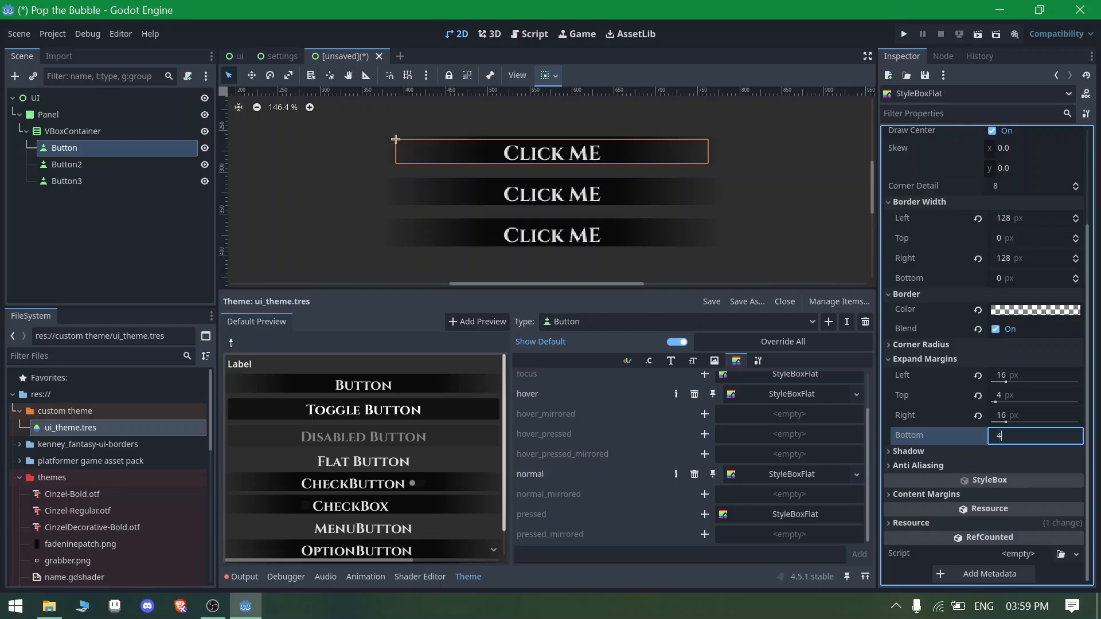
{"action": "key", "text": "Return"}
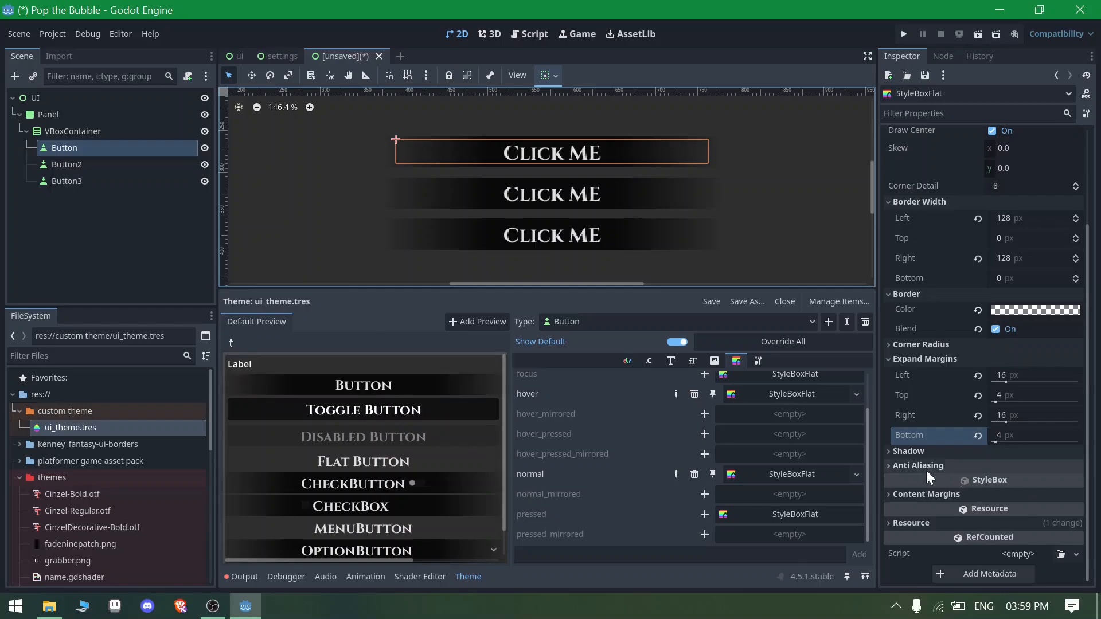
Set the hover StyleBoxFlat's expand margins to 16 px left and right, 4 px top and 5 px bottom
{"action": "scroll", "coordinate": [814, 462], "scroll_direction": "up", "scroll_amount": 1}
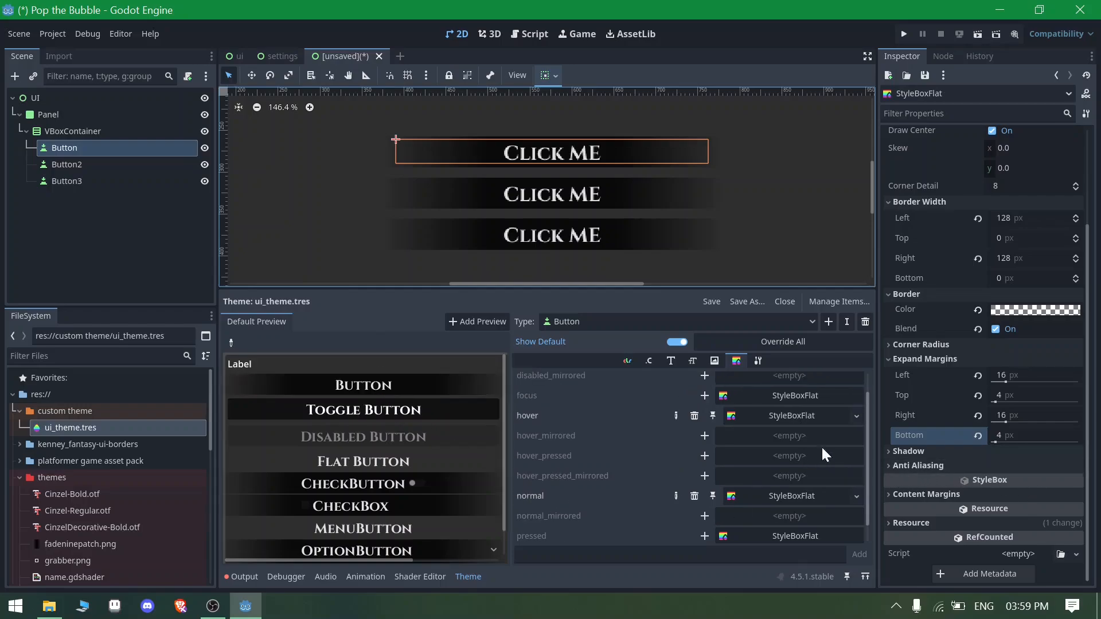
{"action": "left_click", "coordinate": [759, 413]}
{"action": "left_click", "coordinate": [1009, 379]}
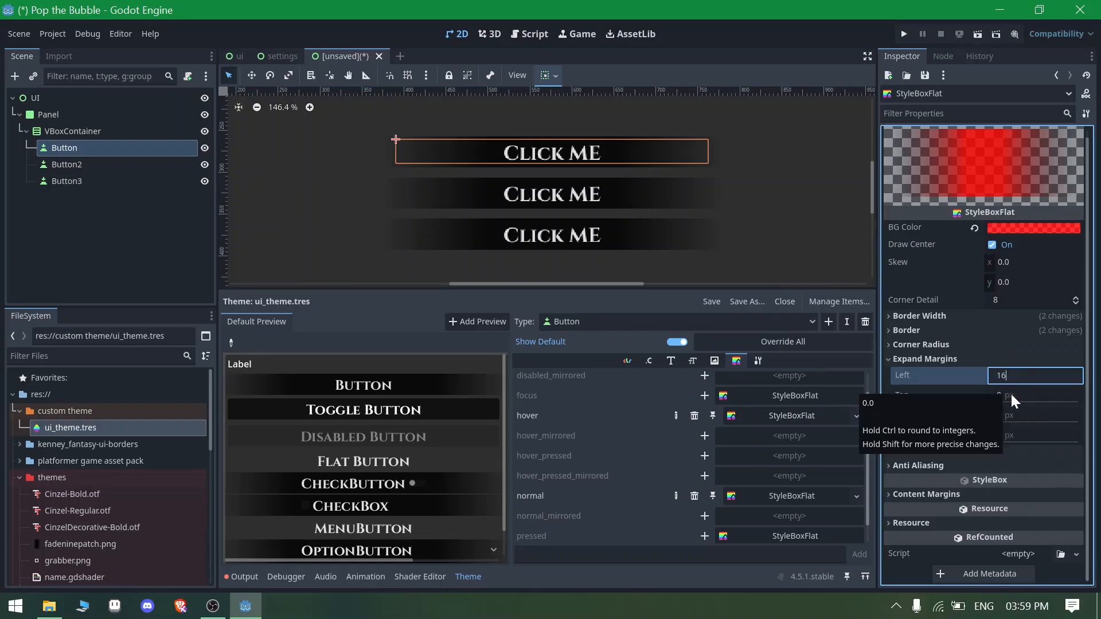
{"action": "left_click", "coordinate": [1010, 392]}
{"action": "type", "text": "4"}
{"action": "left_click", "coordinate": [1017, 417]}
{"action": "type", "text": "16"}
{"action": "left_click", "coordinate": [1019, 437]}
{"action": "type", "text": "5"}
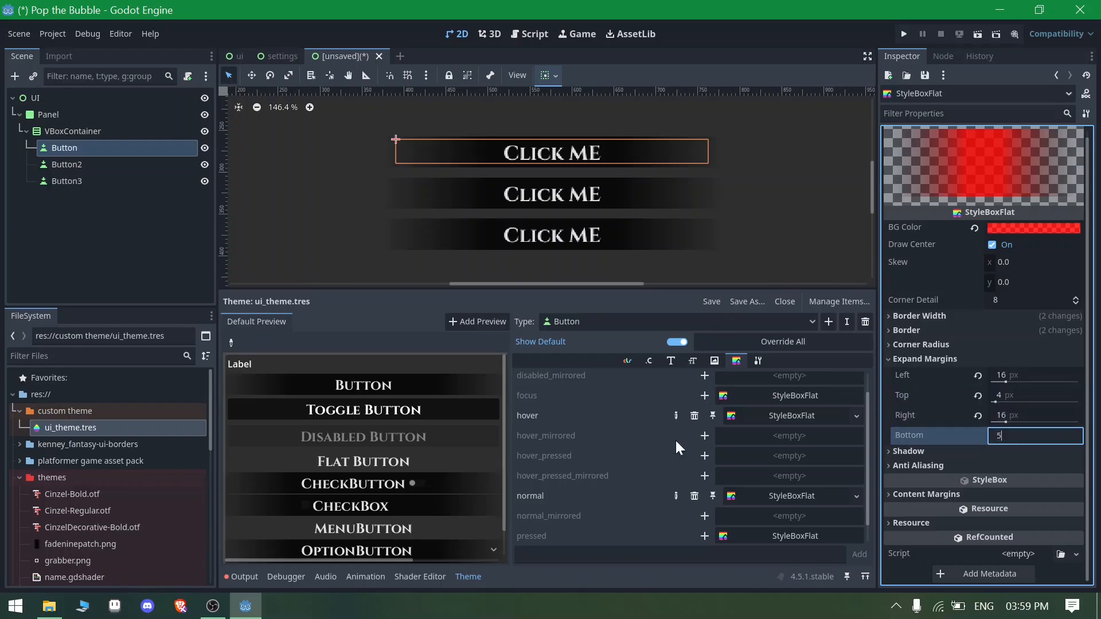
{"action": "key", "text": "Return"}
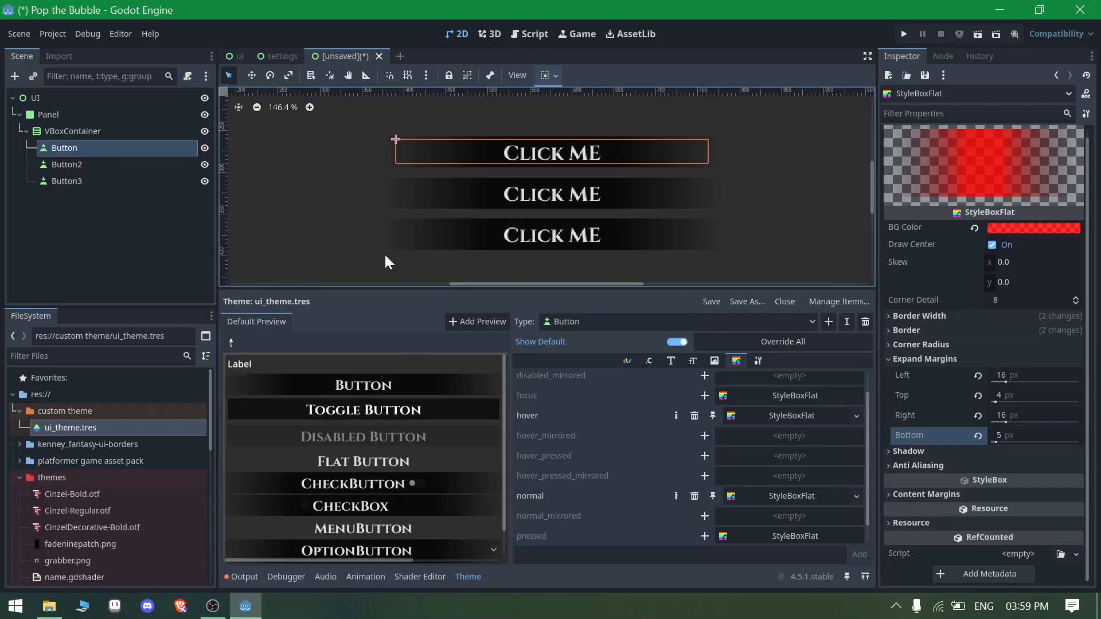
Add the Panel type to the theme
{"action": "scroll", "coordinate": [466, 151], "scroll_direction": "down", "scroll_amount": 9}
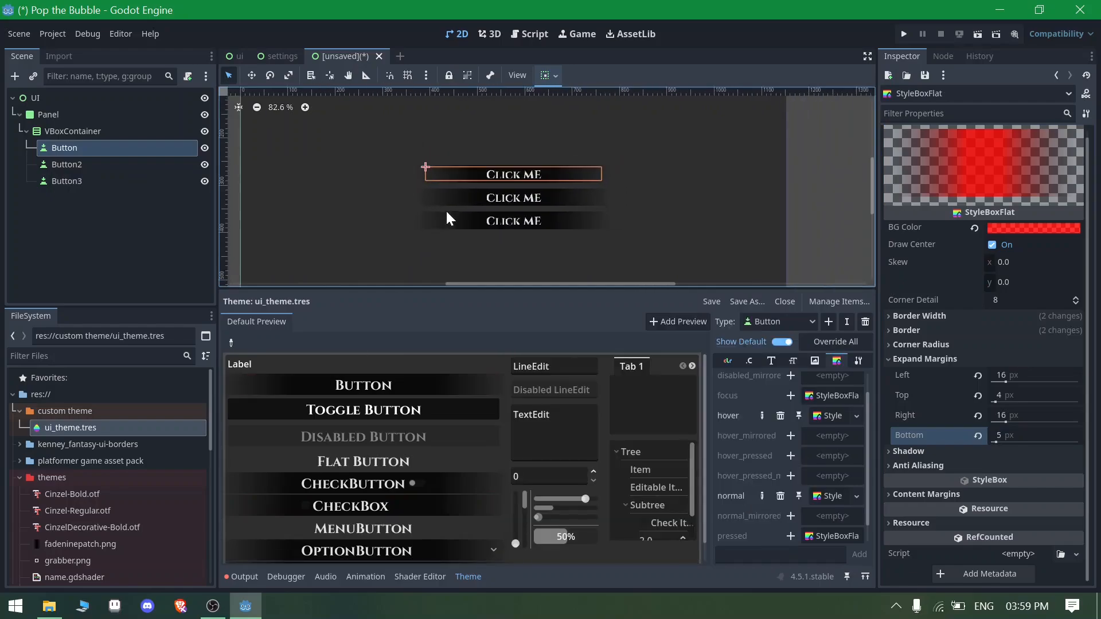
{"action": "scroll", "coordinate": [464, 159], "scroll_direction": "up", "scroll_amount": 2}
{"action": "left_click", "coordinate": [828, 321]}
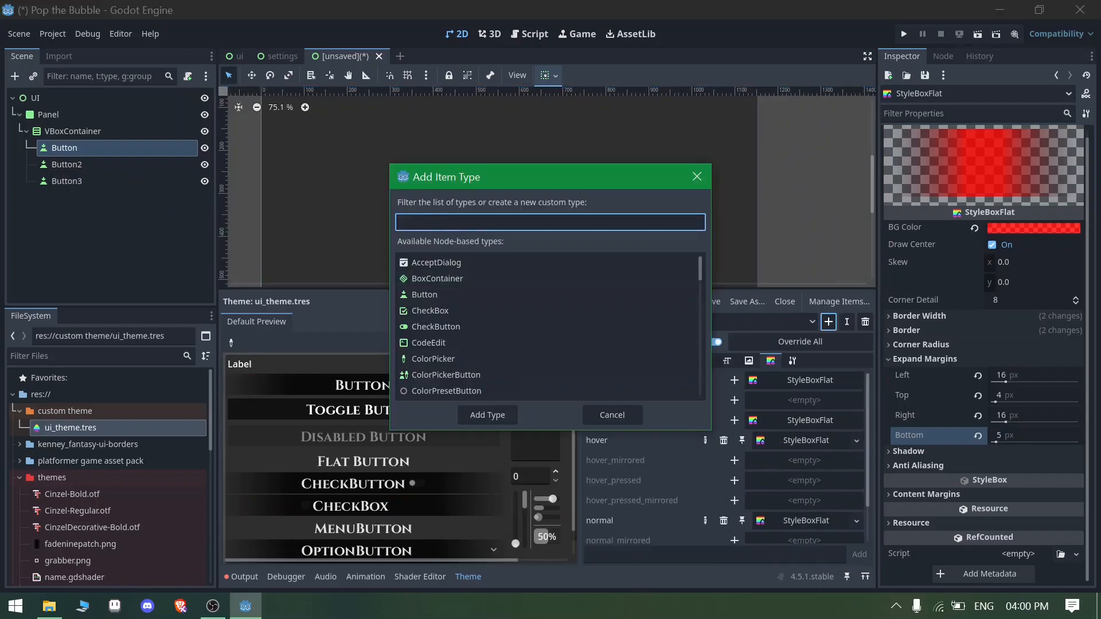
{"action": "type", "text": "pane"}
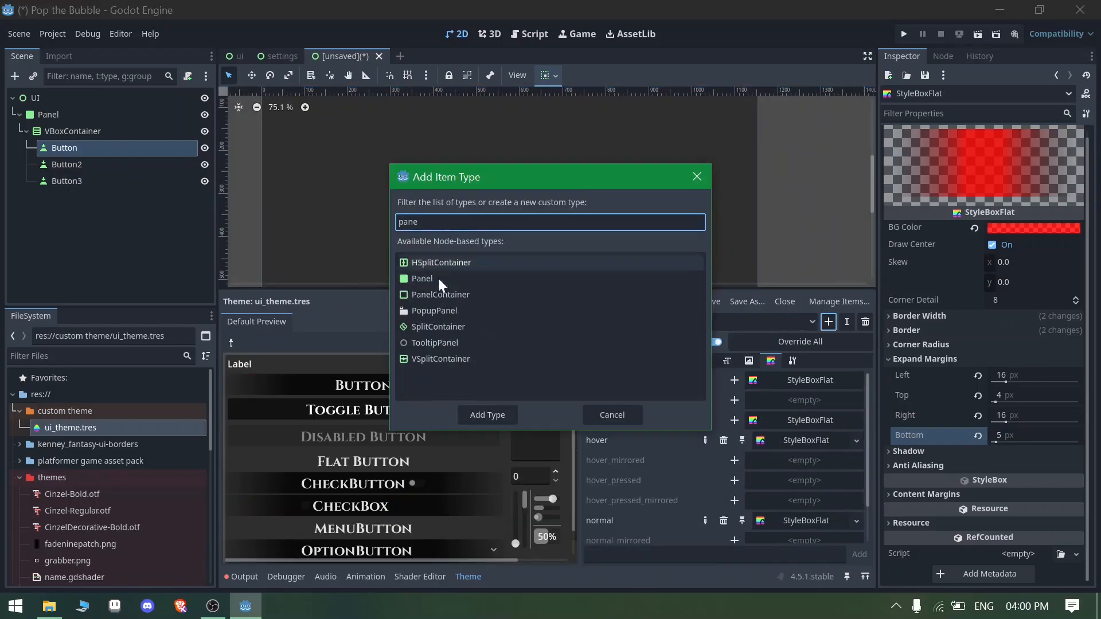
{"action": "left_click", "coordinate": [425, 281]}
{"action": "left_click", "coordinate": [487, 416]}
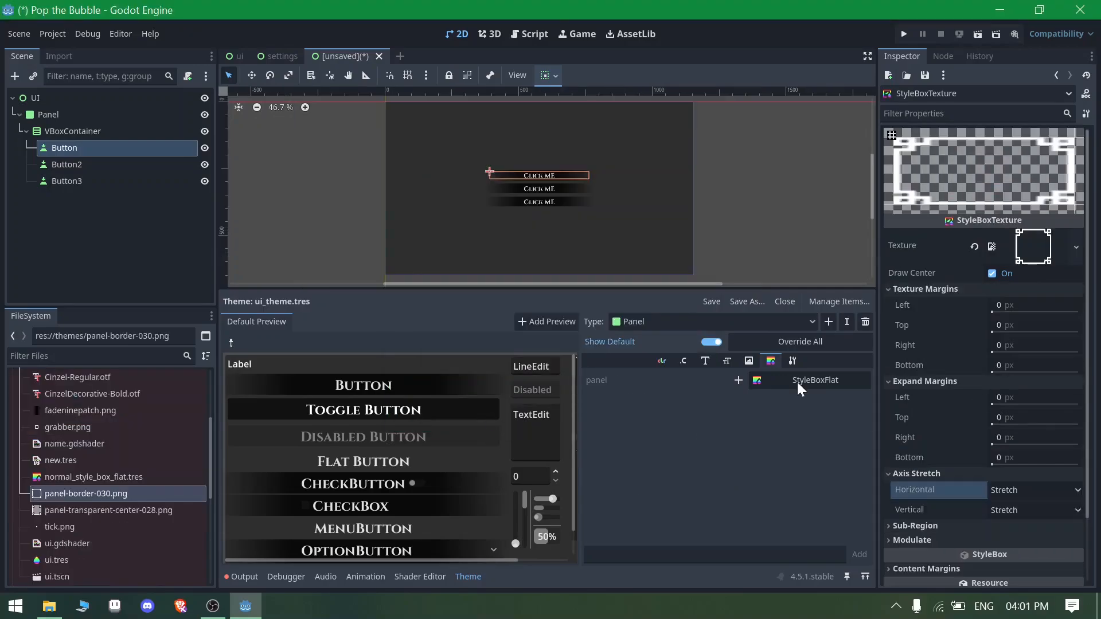
Override the Panel type's panel style with a new StyleBoxFlat
{"action": "left_click", "coordinate": [738, 380]}
{"action": "left_click", "coordinate": [791, 379]}
{"action": "left_click", "coordinate": [817, 446]}
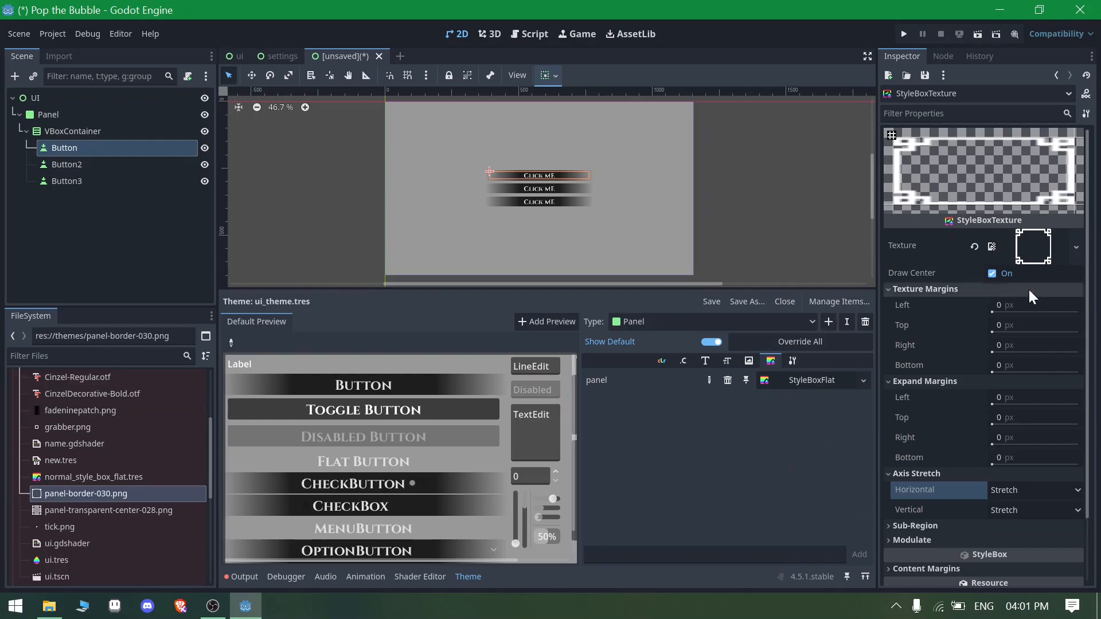
Set the panel StyleBoxFlat's BG Color to near-black, hex 030303, and its Corner Detail to 1
{"action": "left_click", "coordinate": [817, 379]}
{"action": "left_click", "coordinate": [1008, 236]}
{"action": "left_click_drag", "start_coordinate": [1088, 368], "coordinate": [1089, 394]}
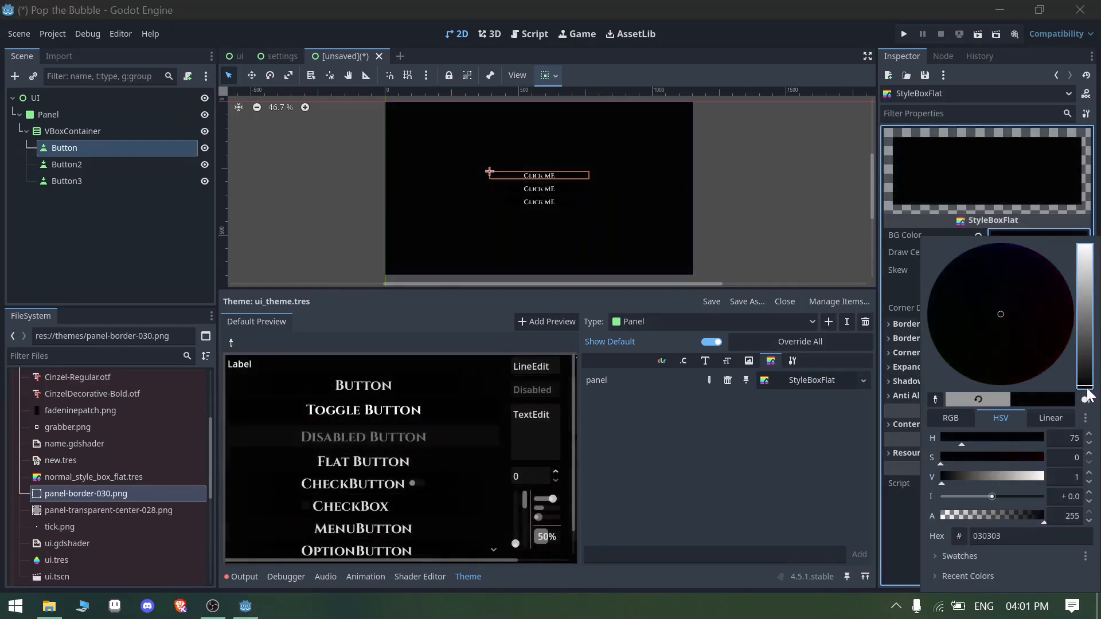
{"action": "left_click", "coordinate": [773, 447]}
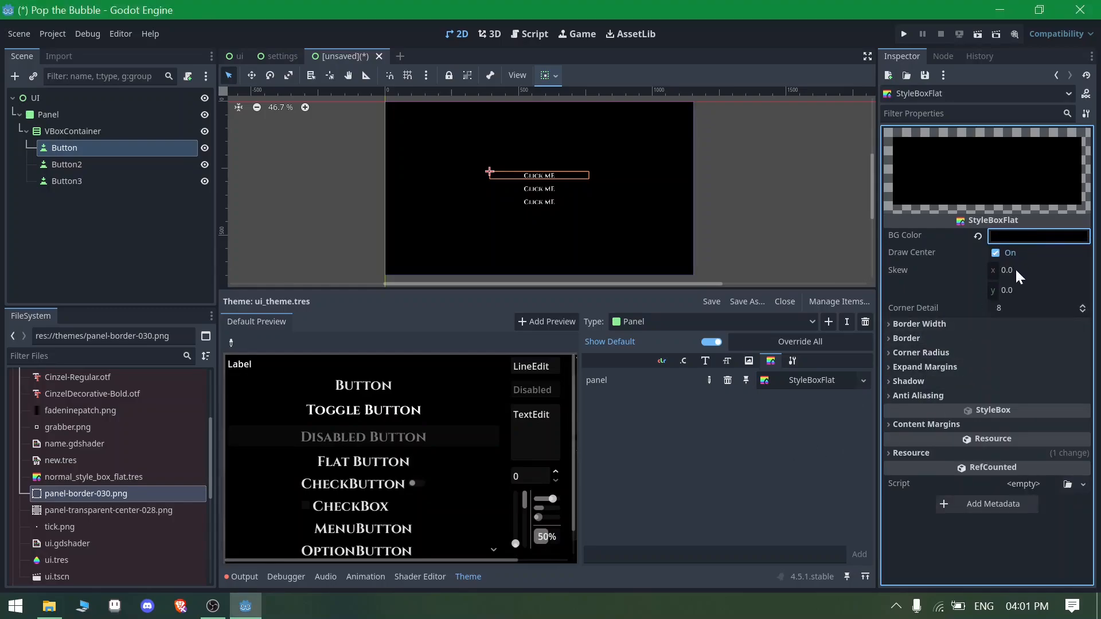
{"action": "left_click", "coordinate": [1009, 307]}
{"action": "type", "text": "1"}
{"action": "key", "text": "Return"}
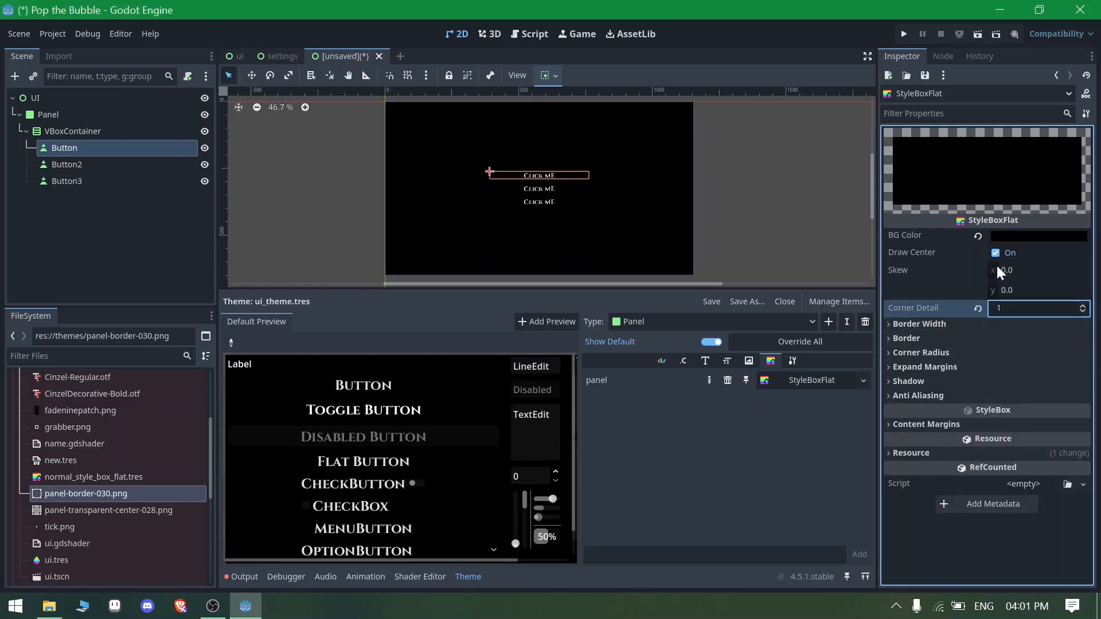
Set the panel StyleBoxFlat's top and bottom border widths to 128 px
{"action": "left_click", "coordinate": [918, 324]}
{"action": "left_click", "coordinate": [1009, 360]}
{"action": "type", "text": "128"}
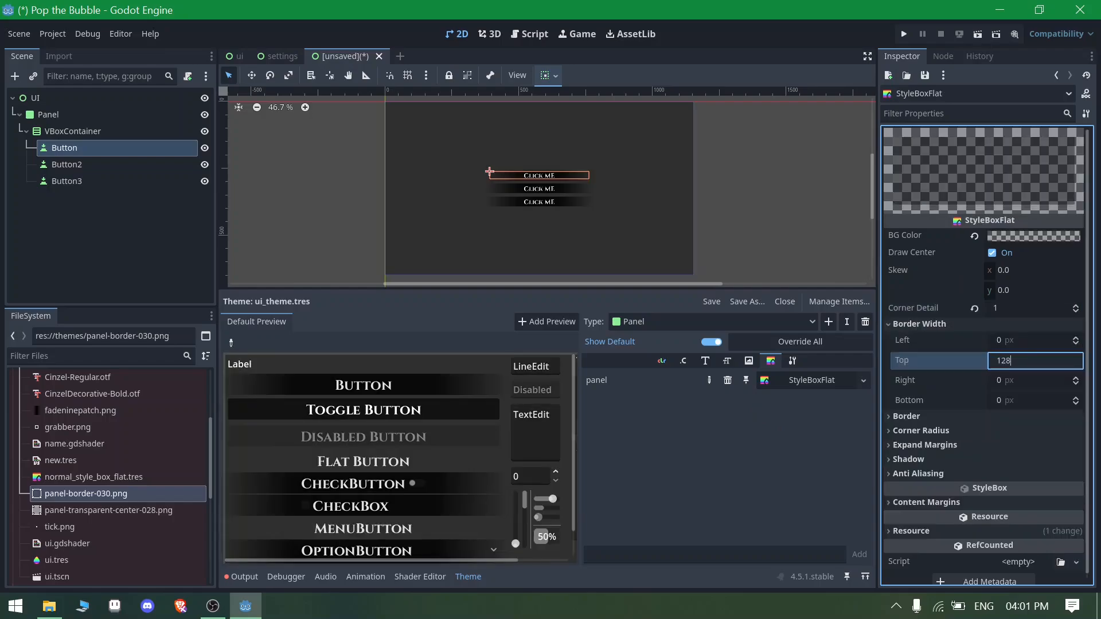
{"action": "left_click", "coordinate": [1004, 400]}
{"action": "type", "text": "12"}
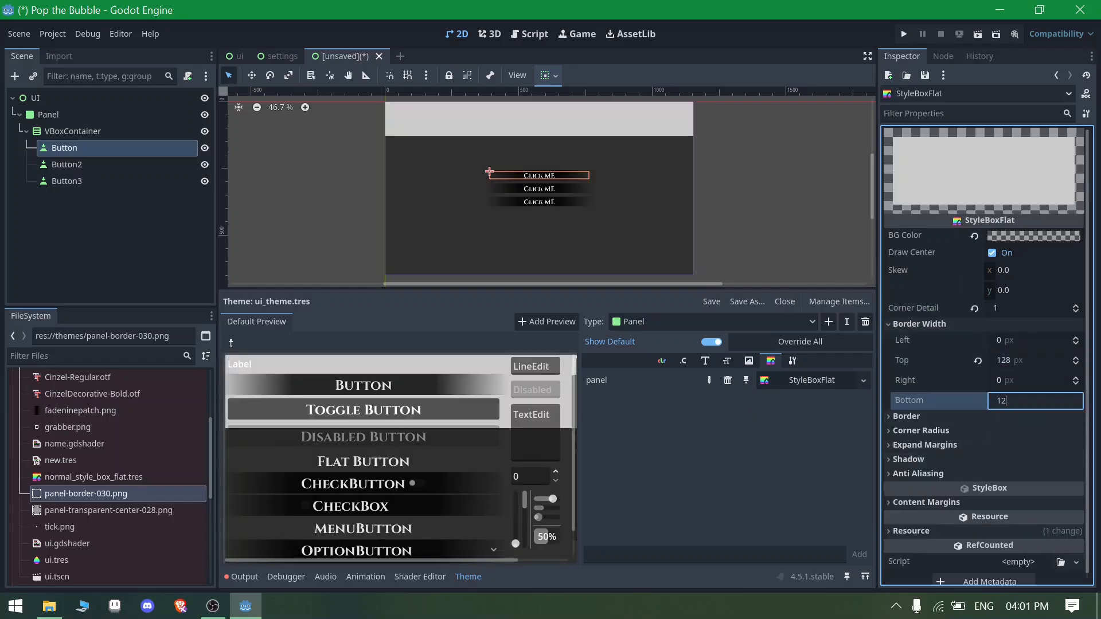
{"action": "type", "text": "8"}
{"action": "key", "text": "Return"}
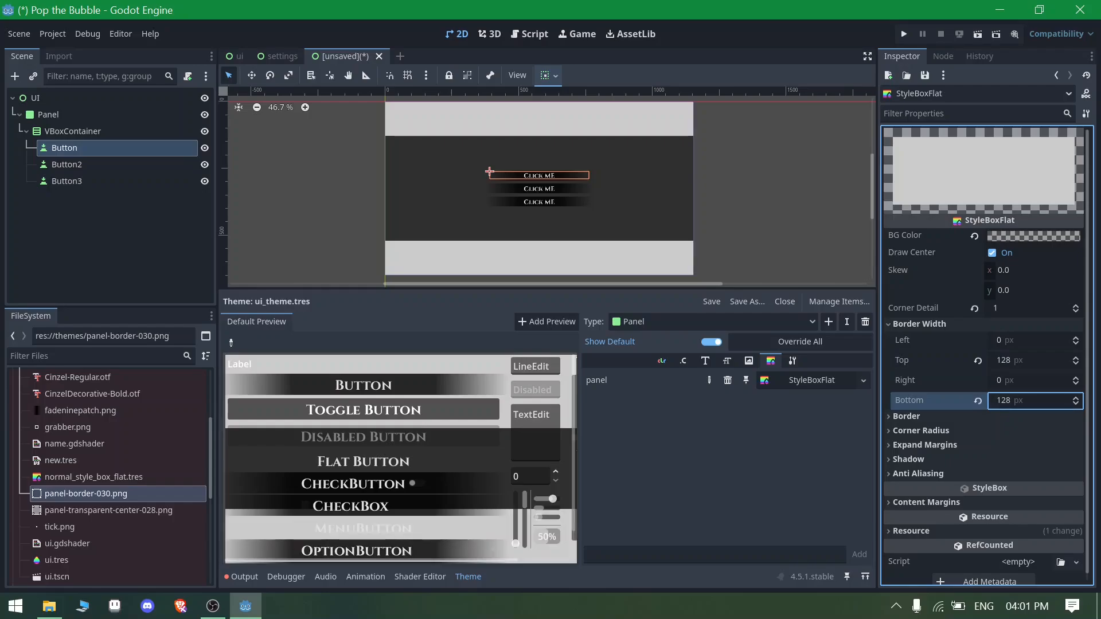
Reduce the panel StyleBoxFlat's bottom and top border widths to 64 px
{"action": "left_click", "coordinate": [1011, 401]}
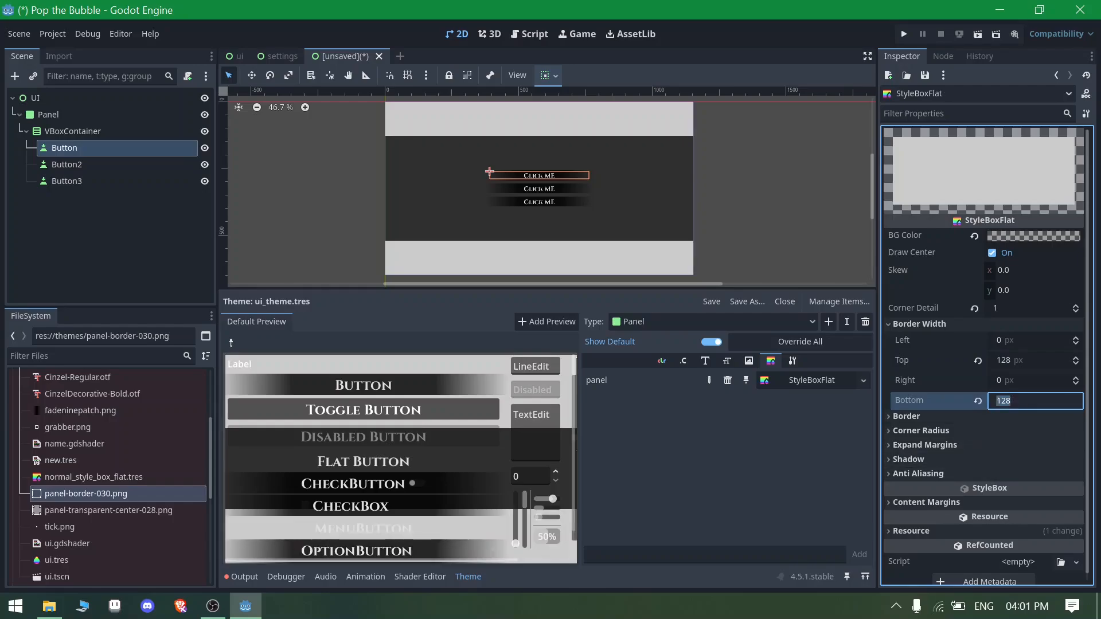
{"action": "type", "text": "64"}
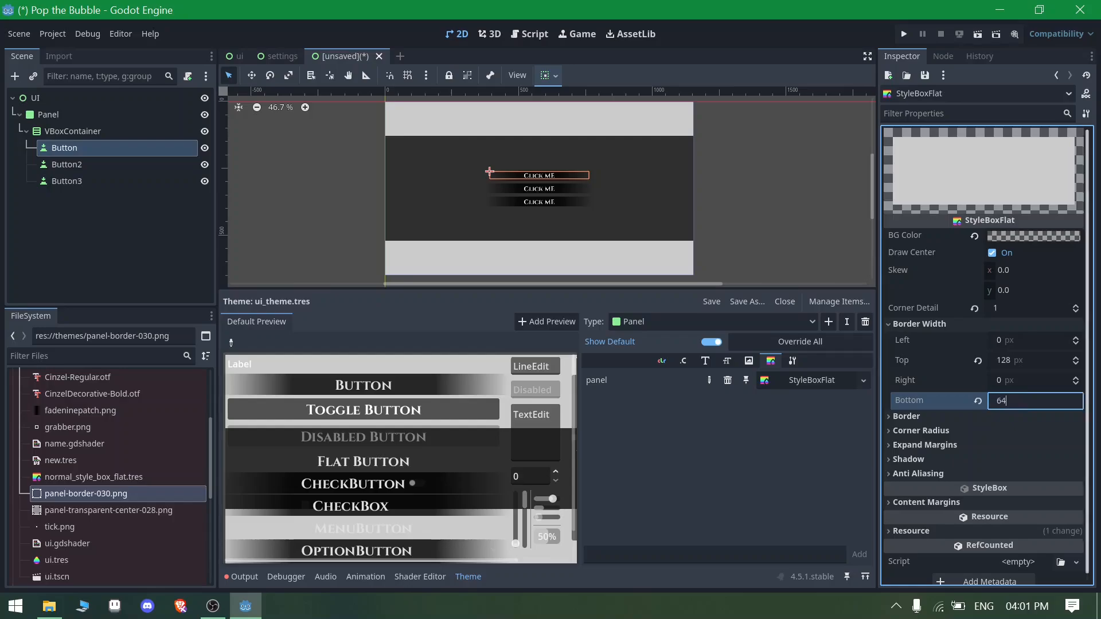
{"action": "left_click", "coordinate": [1023, 360]}
{"action": "type", "text": "64"}
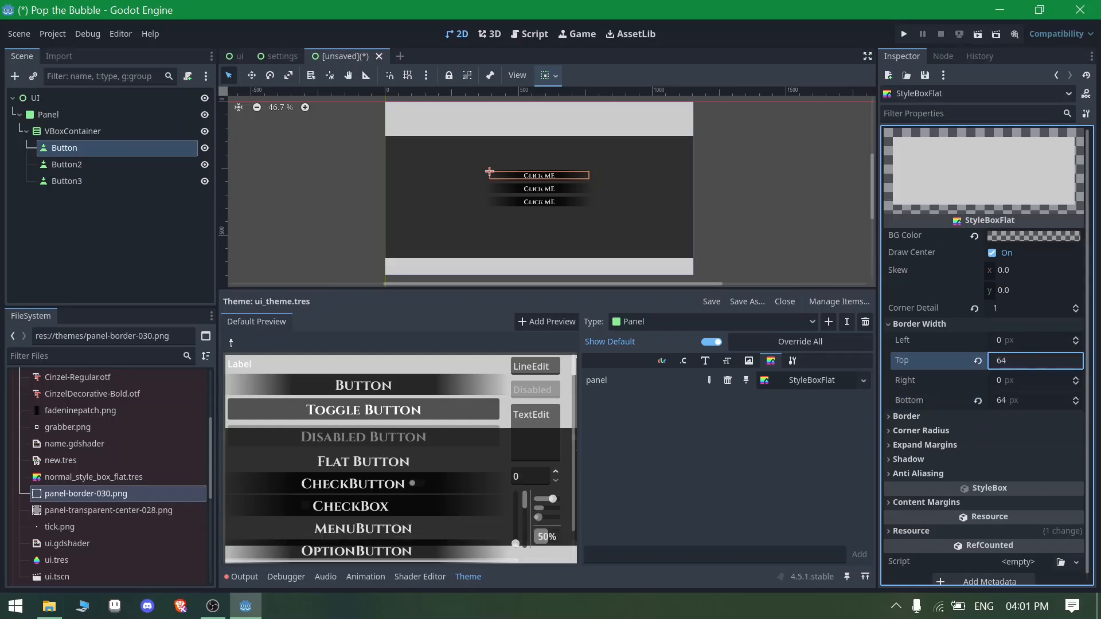
{"action": "key", "text": "Return"}
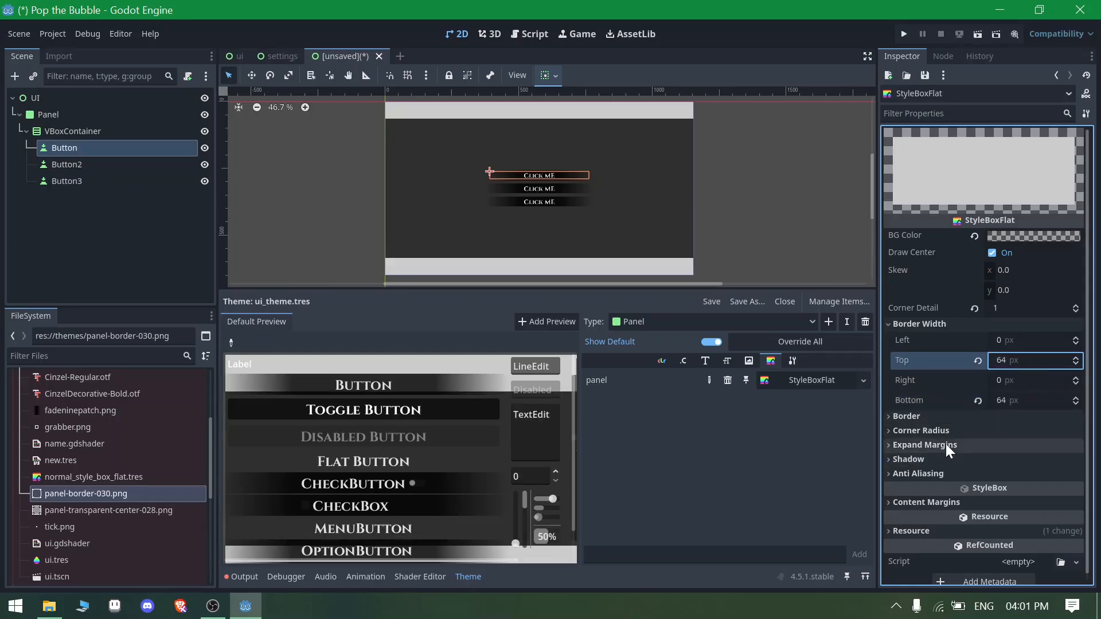
Make the panel StyleBoxFlat's border color fully transparent black, hex 00000000, and enable border Blend
{"action": "left_click", "coordinate": [906, 417]}
{"action": "left_click", "coordinate": [1000, 434]}
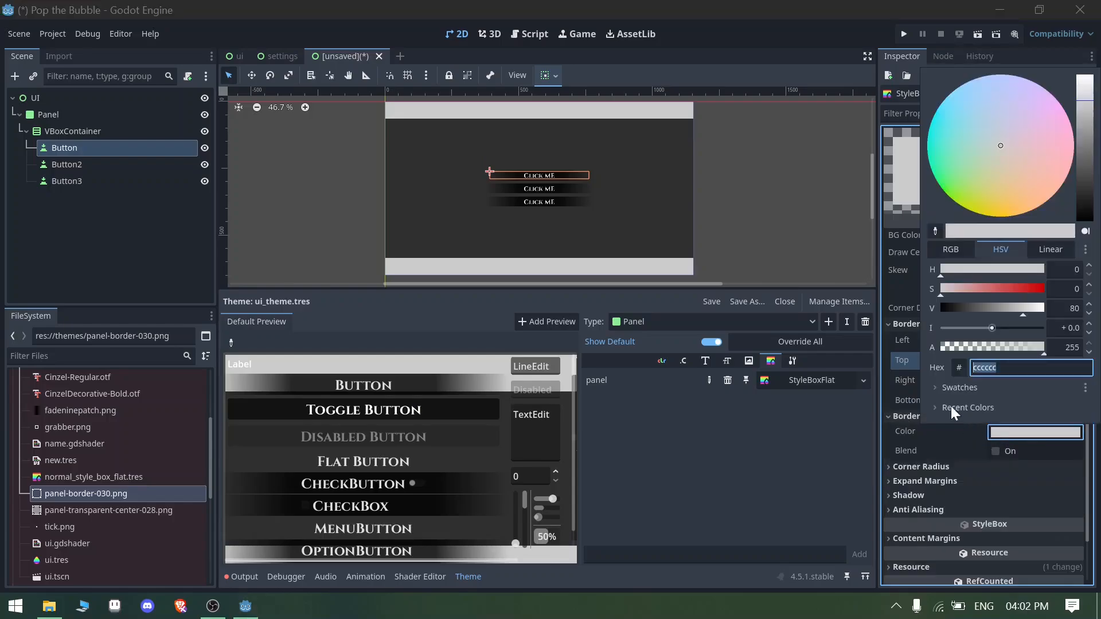
{"action": "left_click_drag", "start_coordinate": [953, 348], "coordinate": [924, 349]}
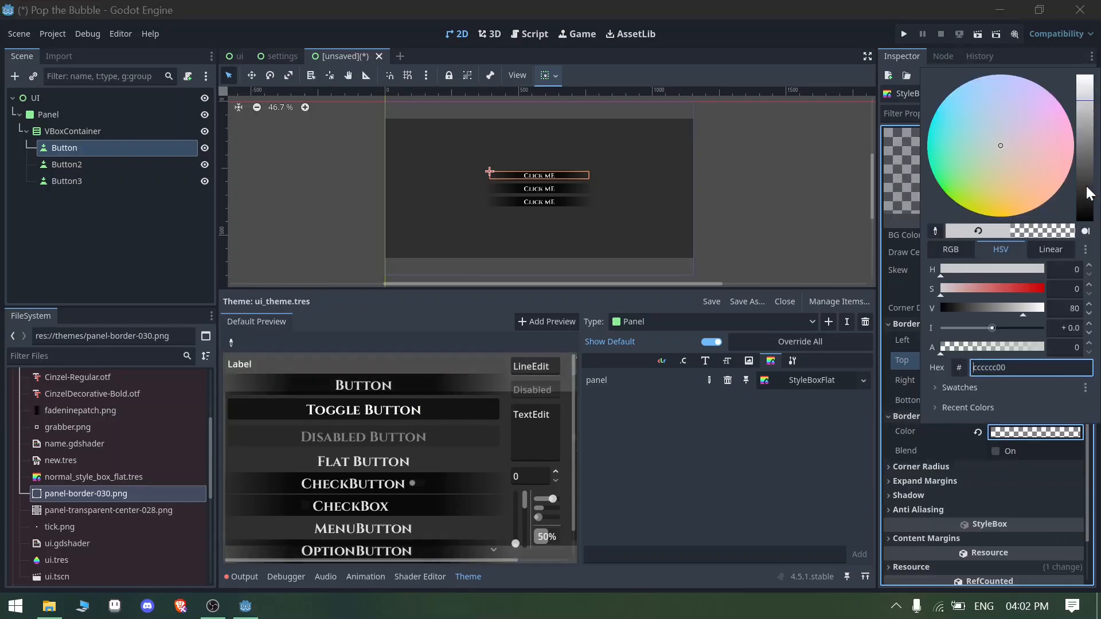
{"action": "left_click_drag", "start_coordinate": [1089, 190], "coordinate": [1085, 228]}
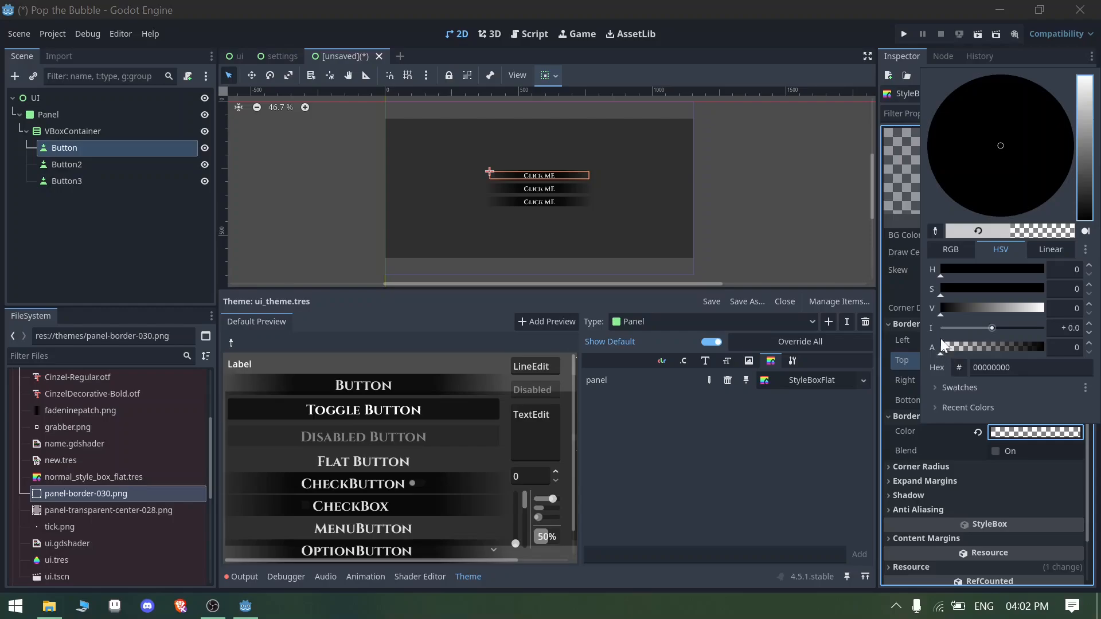
{"action": "mouse_move", "coordinate": [991, 330]}
{"action": "left_mouse_down"}
{"action": "mouse_move", "coordinate": [979, 326]}
{"action": "mouse_move", "coordinate": [992, 329]}
{"action": "left_mouse_up"}
{"action": "left_click", "coordinate": [994, 452]}
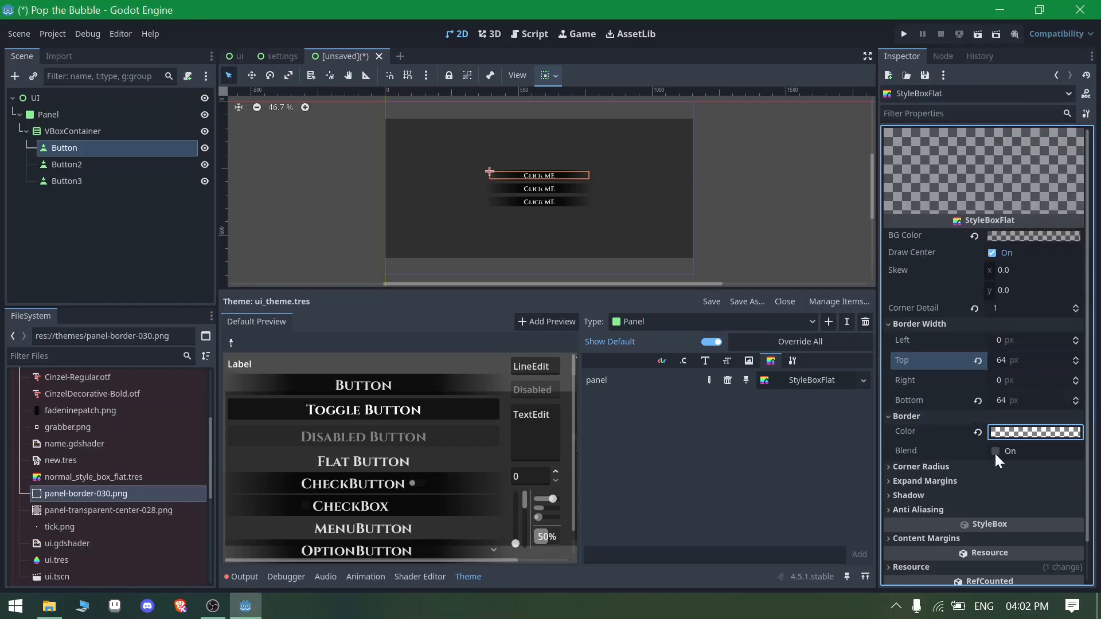
{"action": "left_click", "coordinate": [994, 453]}
{"action": "scroll", "coordinate": [513, 125], "scroll_direction": "down", "scroll_amount": 1}
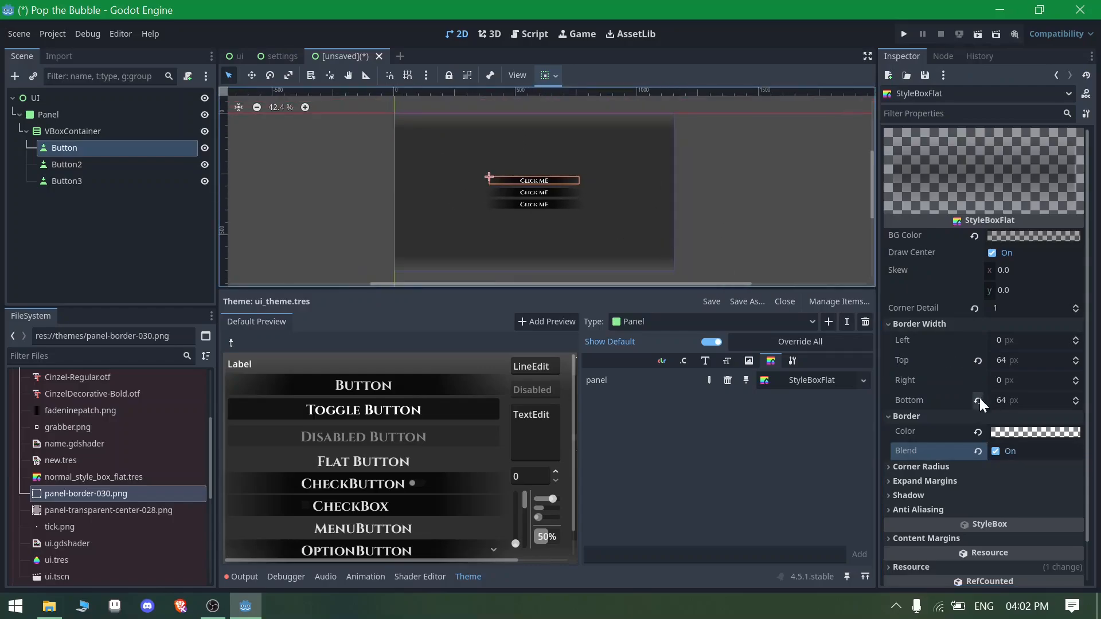
{"action": "left_click", "coordinate": [920, 480]}
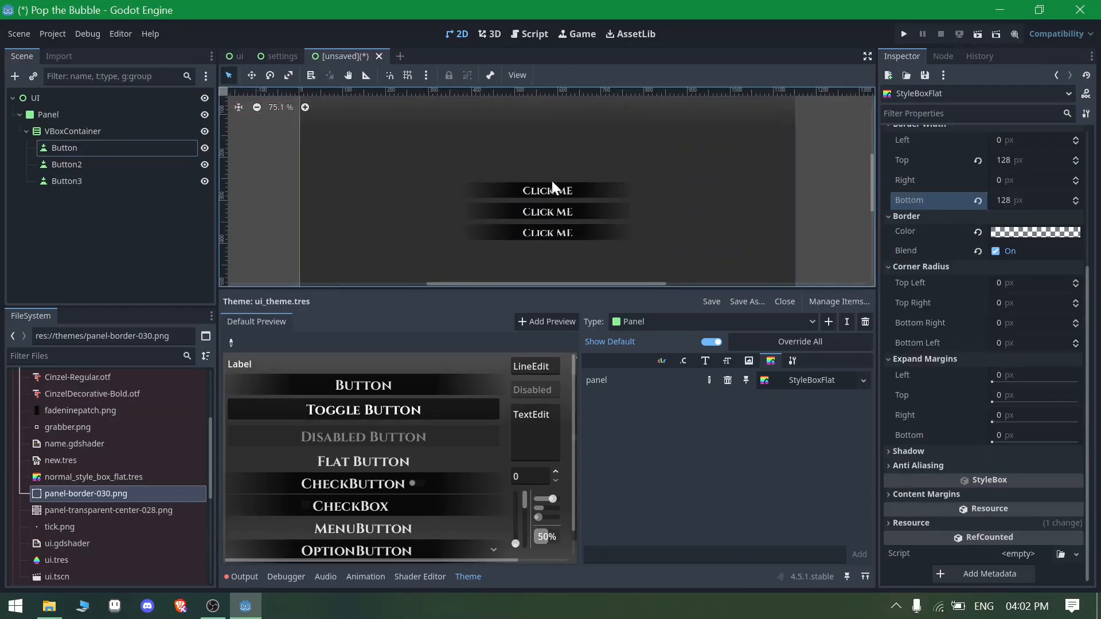
Examine the panel background in the menu scene and the widened theme preview, and try out the preview's horizontal slider
{"action": "scroll", "coordinate": [575, 171], "scroll_direction": "down", "scroll_amount": 3}
{"action": "scroll", "coordinate": [473, 411], "scroll_direction": "down", "scroll_amount": 1}
{"action": "scroll", "coordinate": [473, 407], "scroll_direction": "up", "scroll_amount": 1}
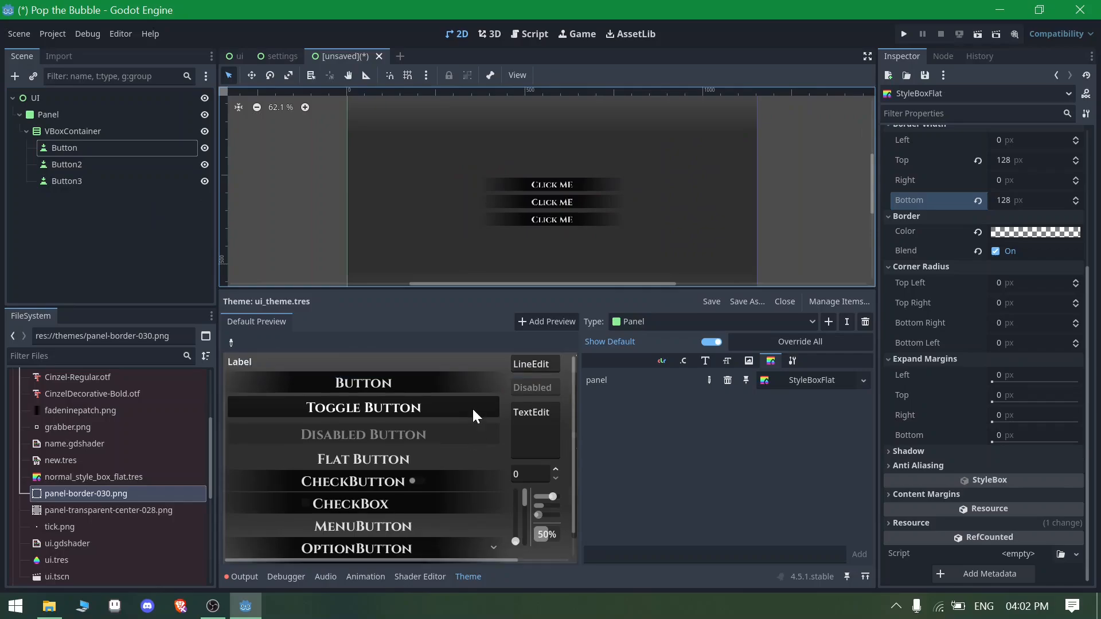
{"action": "scroll", "coordinate": [471, 400], "scroll_direction": "down", "scroll_amount": 1}
{"action": "scroll", "coordinate": [467, 390], "scroll_direction": "up", "scroll_amount": 1}
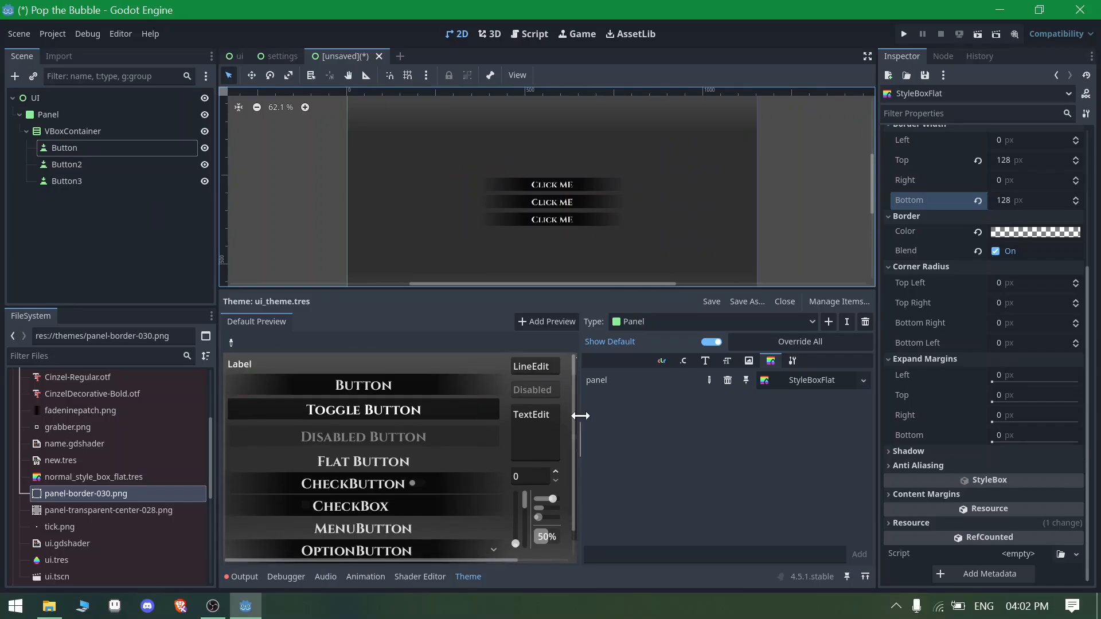
{"action": "left_click_drag", "start_coordinate": [580, 416], "coordinate": [708, 415]}
{"action": "scroll", "coordinate": [448, 424], "scroll_direction": "down", "scroll_amount": 1}
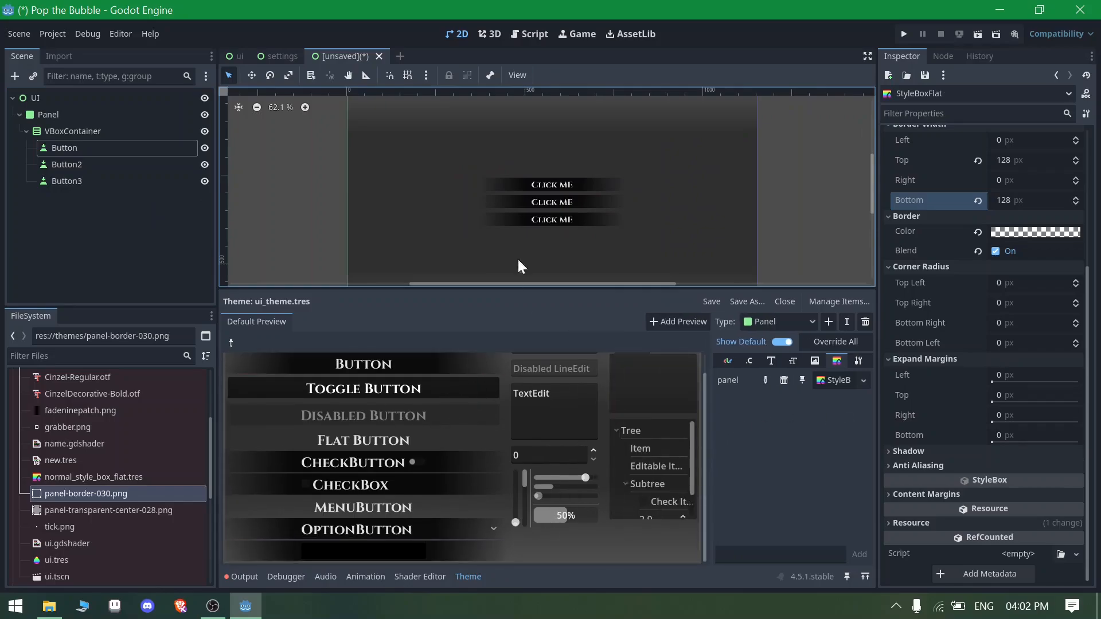
{"action": "scroll", "coordinate": [537, 188], "scroll_direction": "up", "scroll_amount": 3}
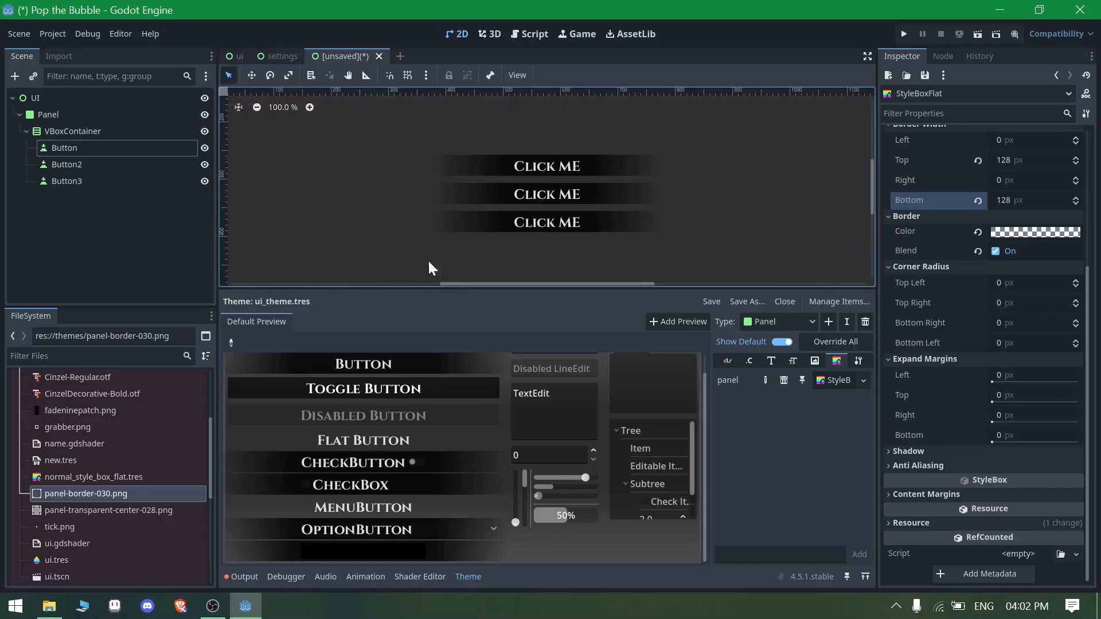
{"action": "scroll", "coordinate": [564, 487], "scroll_direction": "up", "scroll_amount": 1}
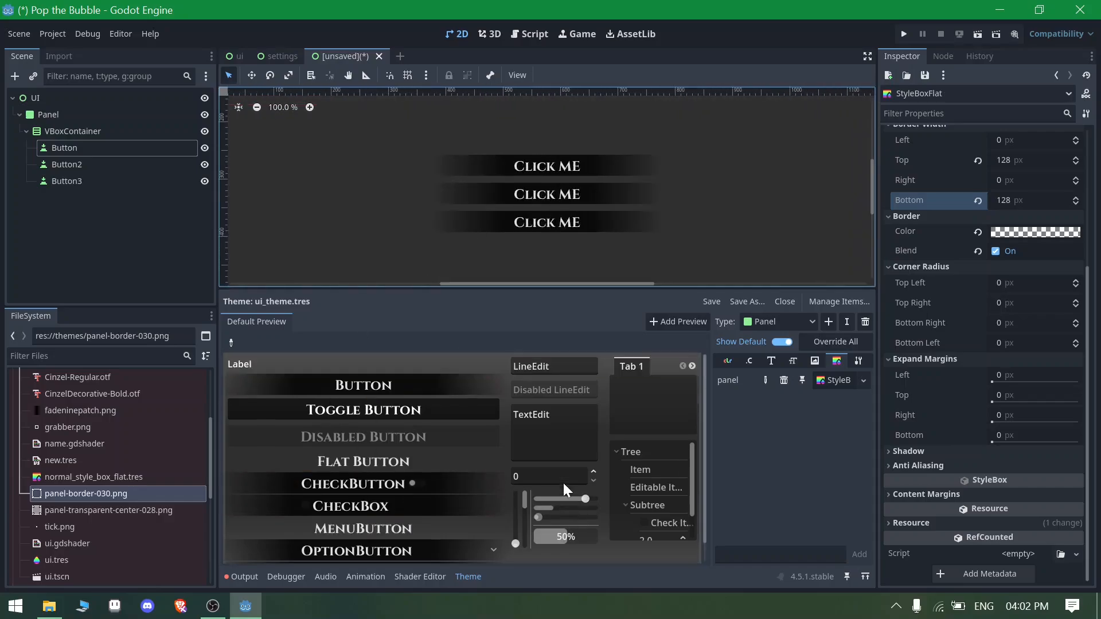
{"action": "scroll", "coordinate": [506, 460], "scroll_direction": "down", "scroll_amount": 1}
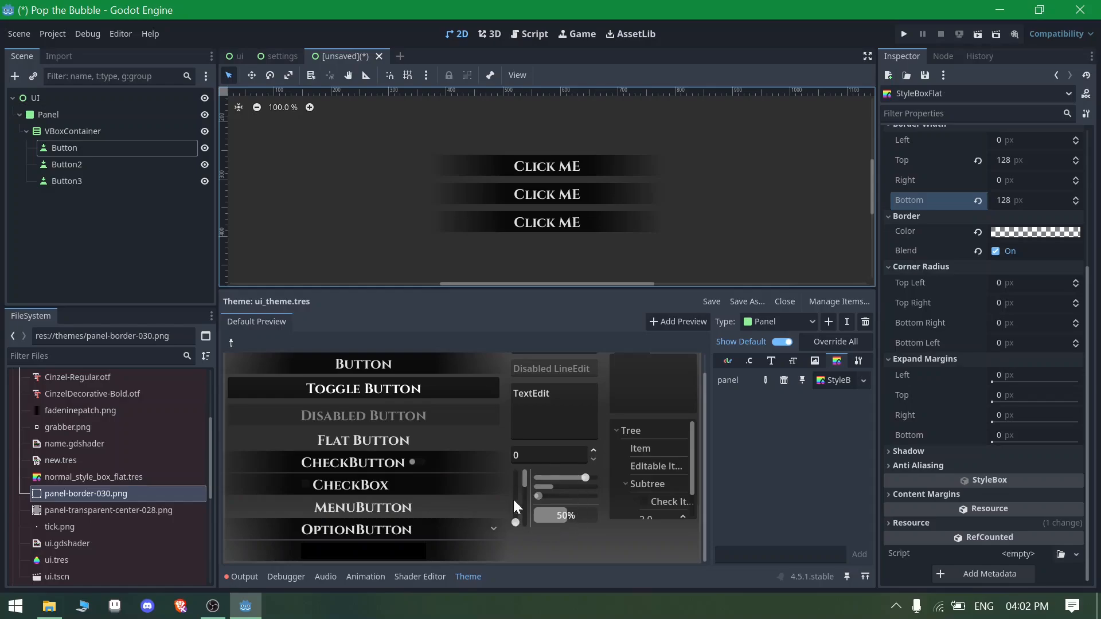
{"action": "left_click_drag", "start_coordinate": [574, 481], "coordinate": [570, 477]}
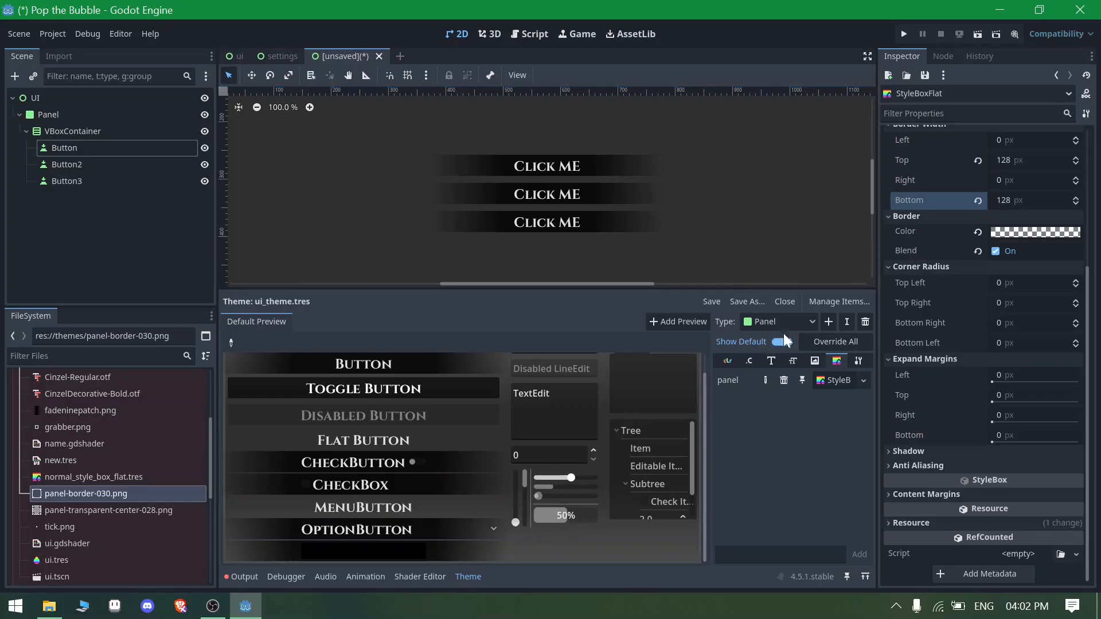
Add the HSlider type to the theme and display its icon items in a widened type editor
{"action": "left_click", "coordinate": [827, 322]}
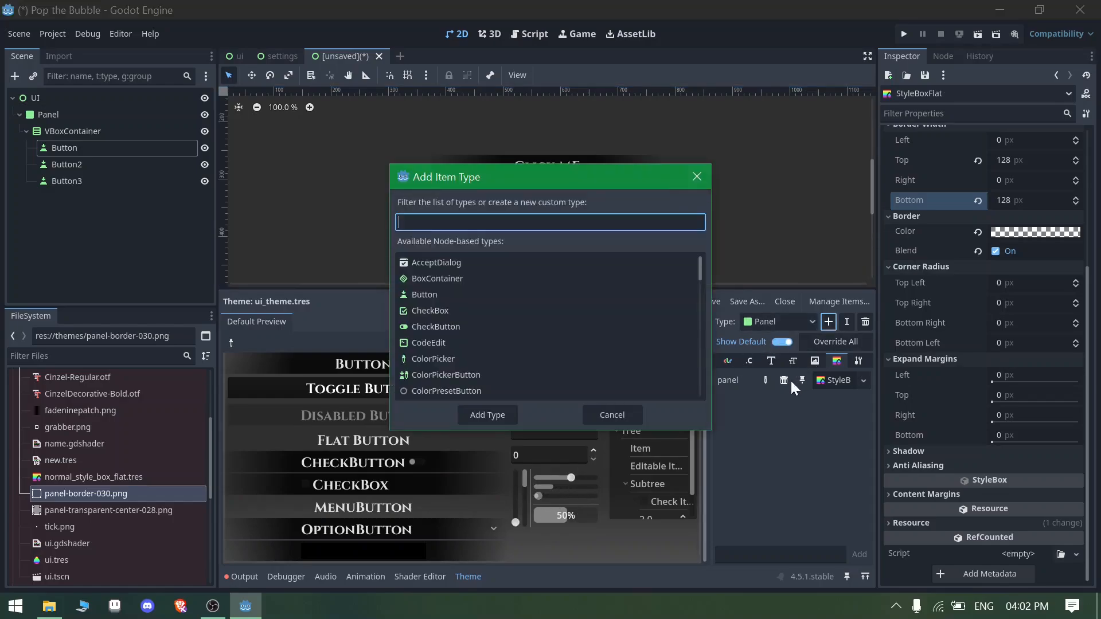
{"action": "type", "text": "slider"}
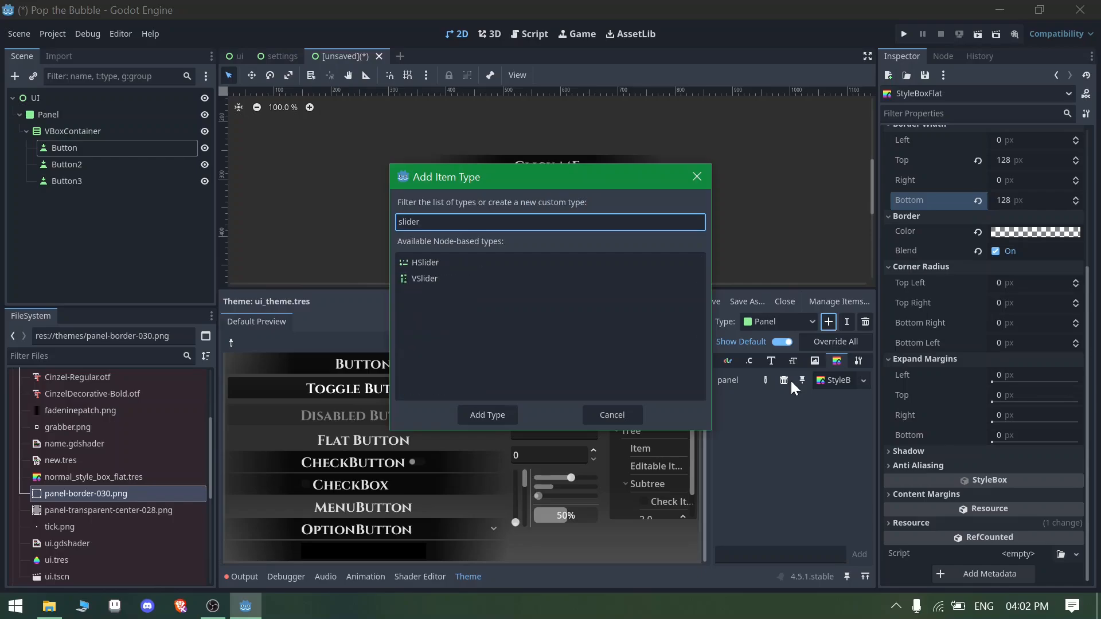
{"action": "left_click", "coordinate": [451, 263]}
{"action": "left_click", "coordinate": [498, 411]}
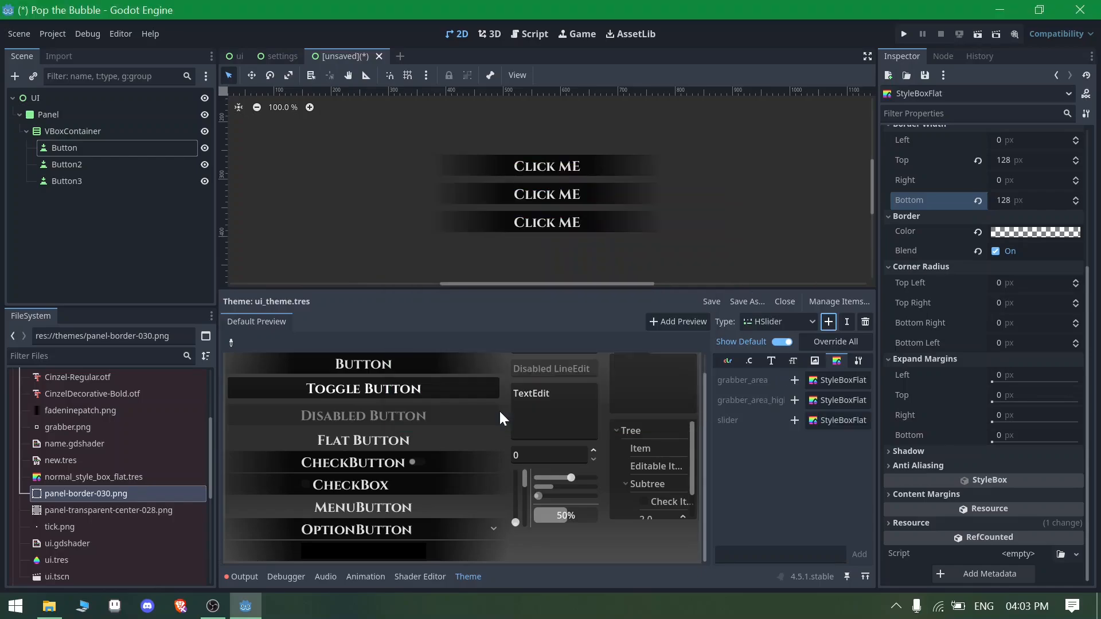
{"action": "left_click_drag", "start_coordinate": [711, 414], "coordinate": [492, 414]}
{"action": "left_click", "coordinate": [710, 362]}
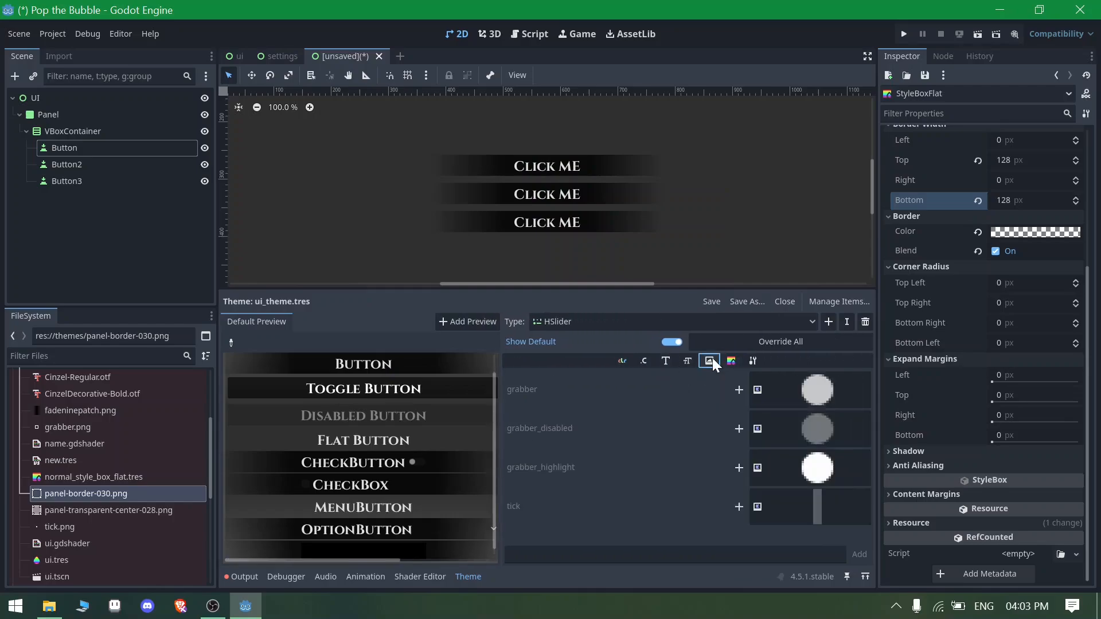
Add an HSlider node as a child of the VBoxContainer in the menu scene
{"action": "scroll", "coordinate": [100, 524], "scroll_direction": "down", "scroll_amount": 2}
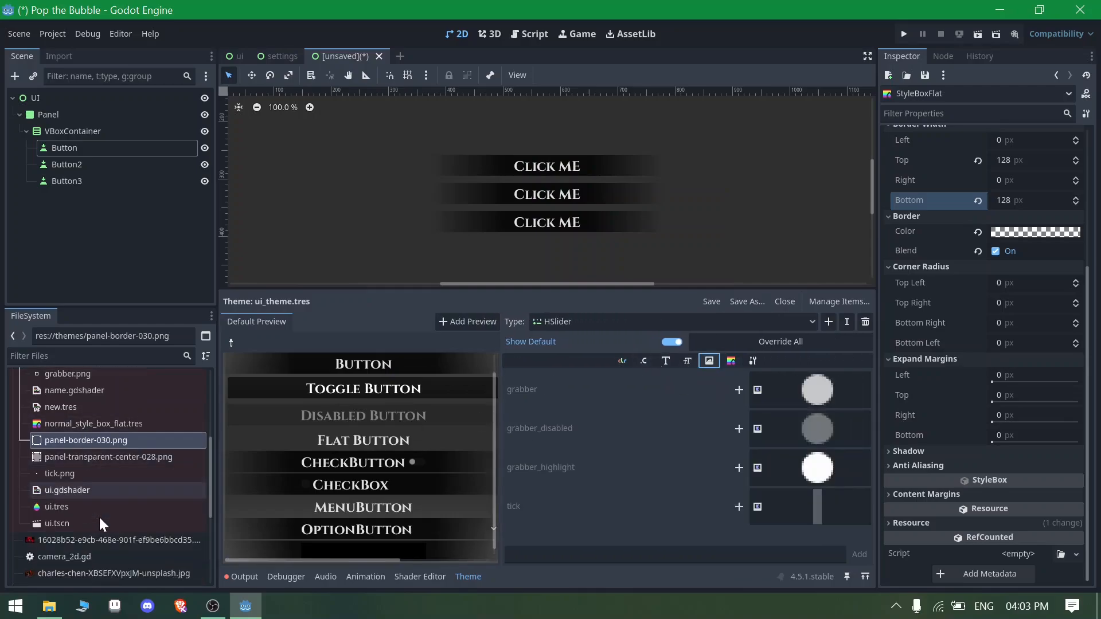
{"action": "scroll", "coordinate": [99, 515], "scroll_direction": "up", "scroll_amount": 1}
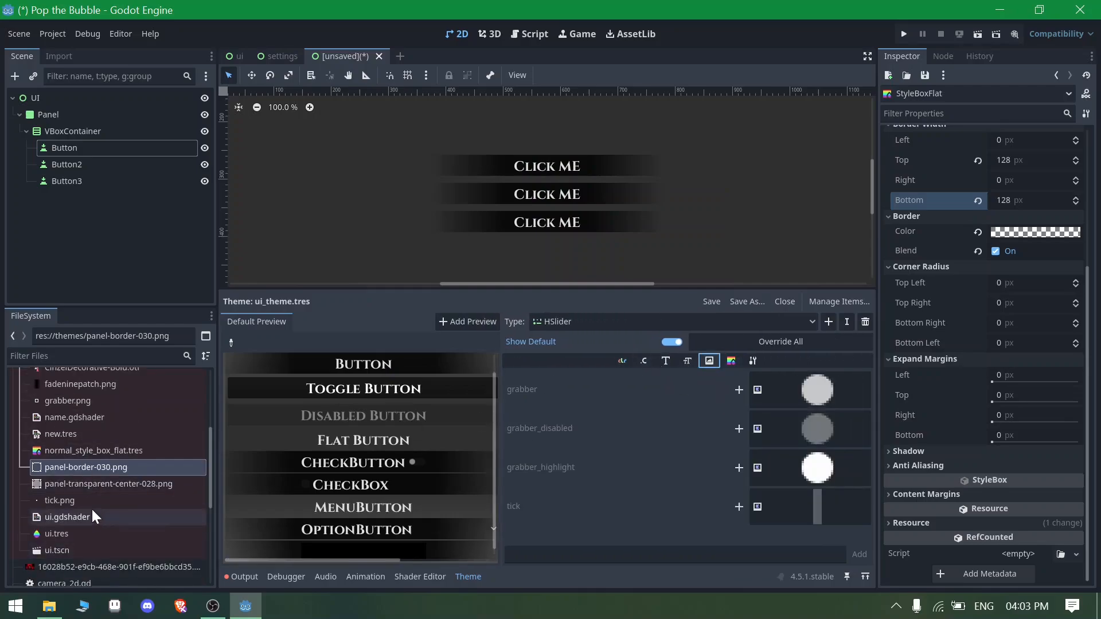
{"action": "left_click", "coordinate": [55, 129]}
{"action": "left_click", "coordinate": [15, 76]}
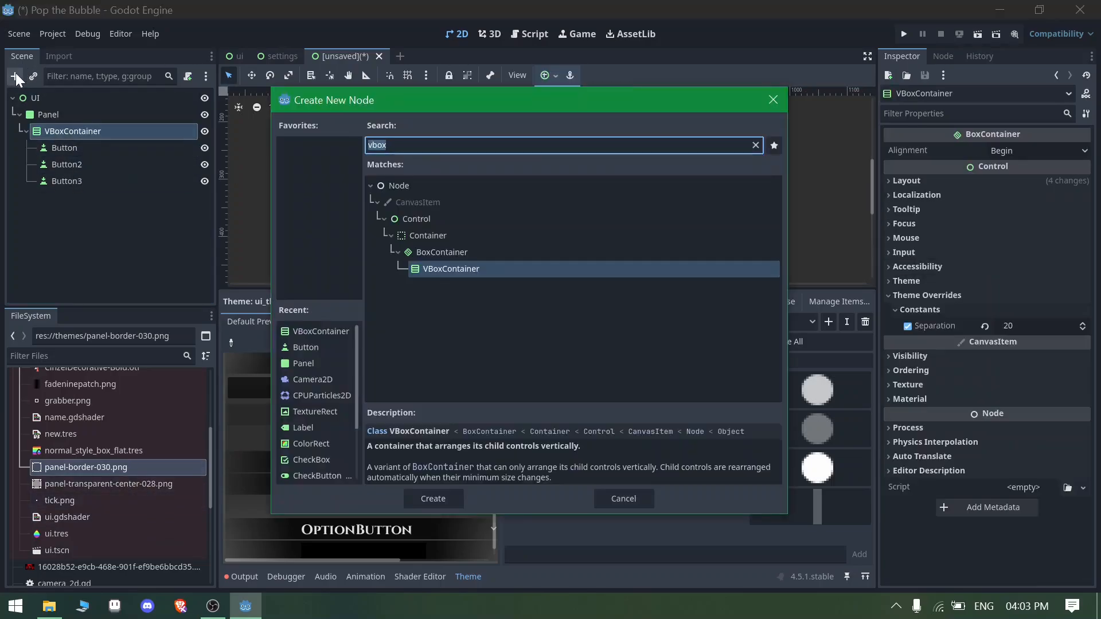
{"action": "type", "text": "hsl"}
{"action": "key", "text": "Return"}
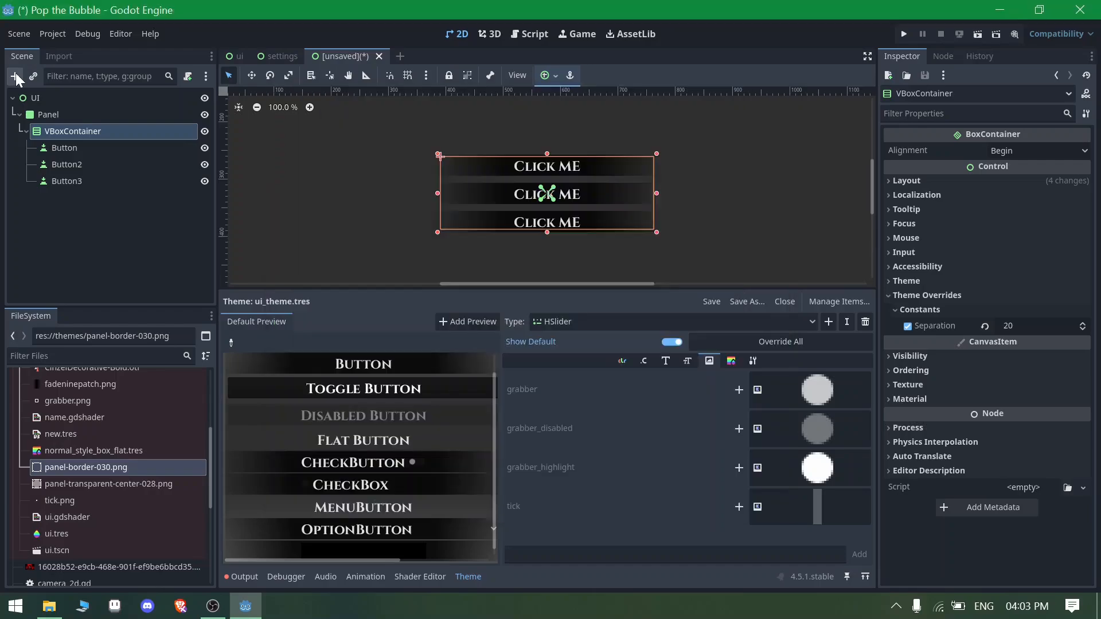
Set the HSlider node's Value to 50 and deselect it in the scene
{"action": "scroll", "coordinate": [516, 226], "scroll_direction": "down", "scroll_amount": 1}
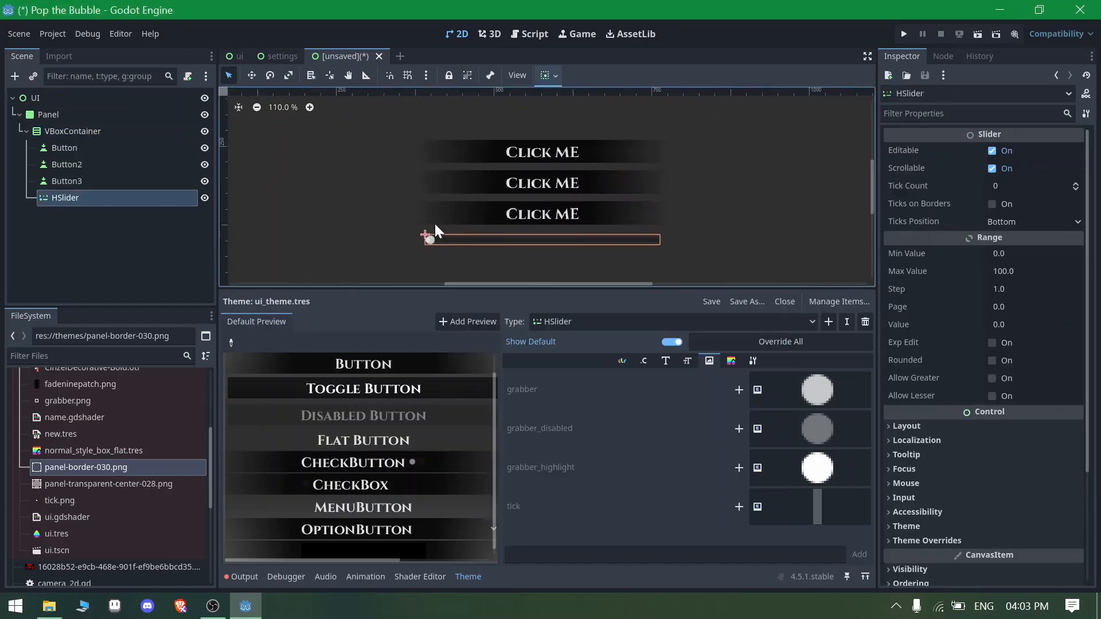
{"action": "left_click", "coordinate": [1012, 325]}
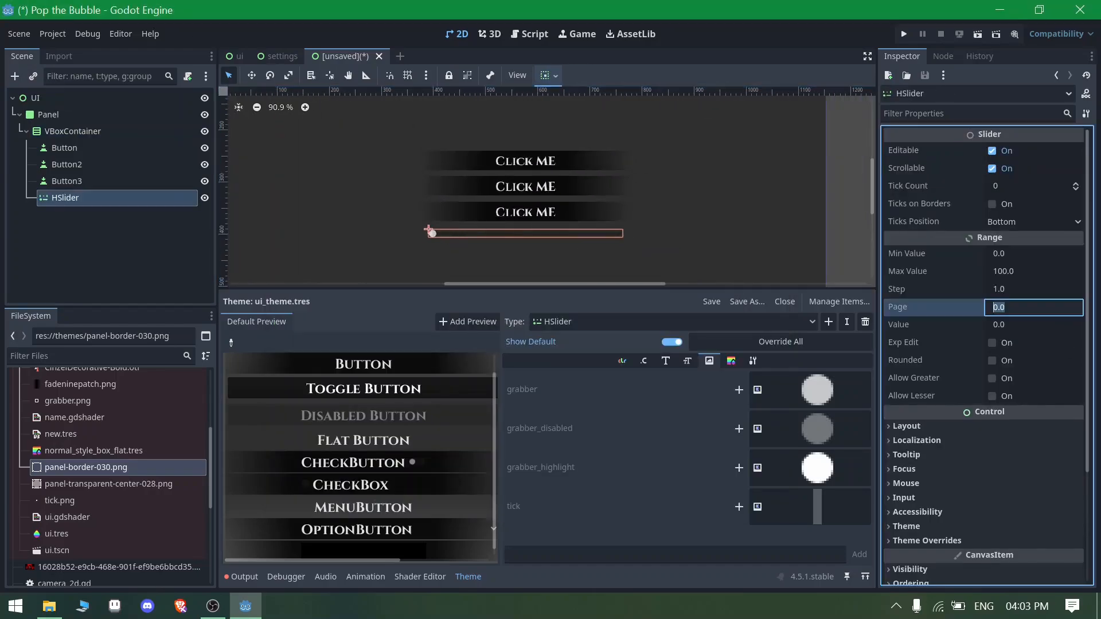
{"action": "type", "text": "50"}
{"action": "key", "text": "Return"}
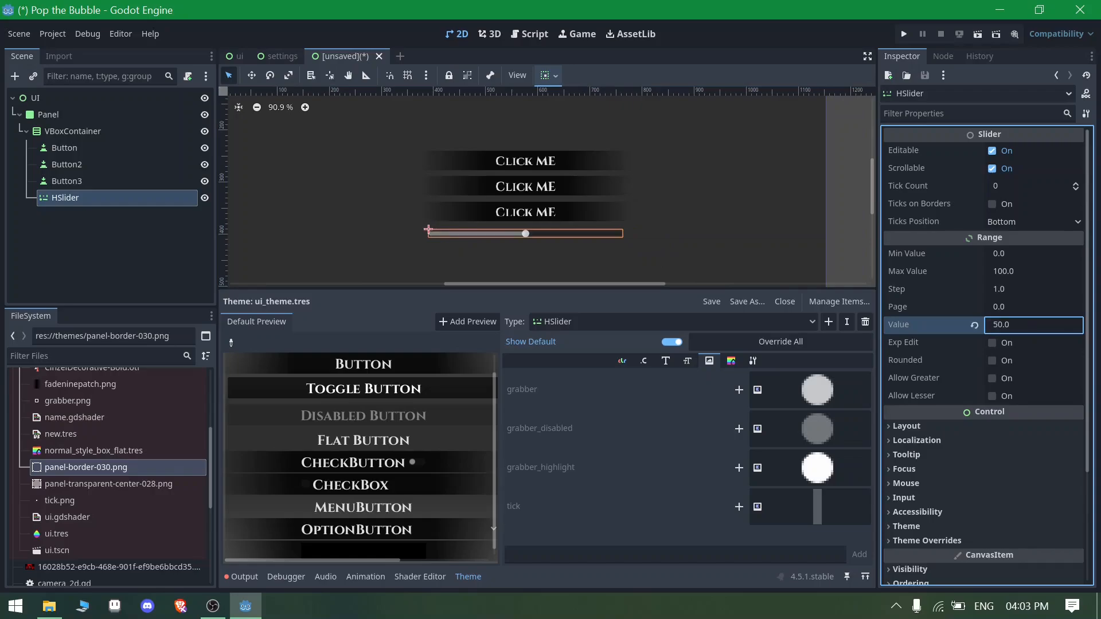
{"action": "left_click", "coordinate": [136, 232]}
{"action": "scroll", "coordinate": [449, 189], "scroll_direction": "down", "scroll_amount": 1}
{"action": "scroll", "coordinate": [573, 204], "scroll_direction": "up", "scroll_amount": 2}
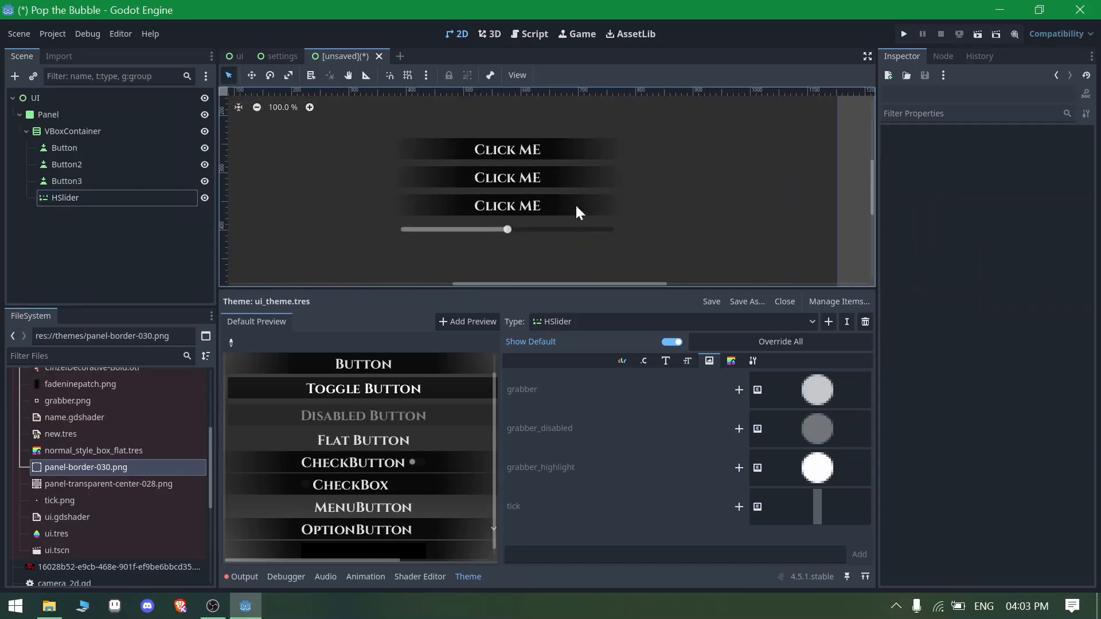
{"action": "scroll", "coordinate": [569, 215], "scroll_direction": "down", "scroll_amount": 1}
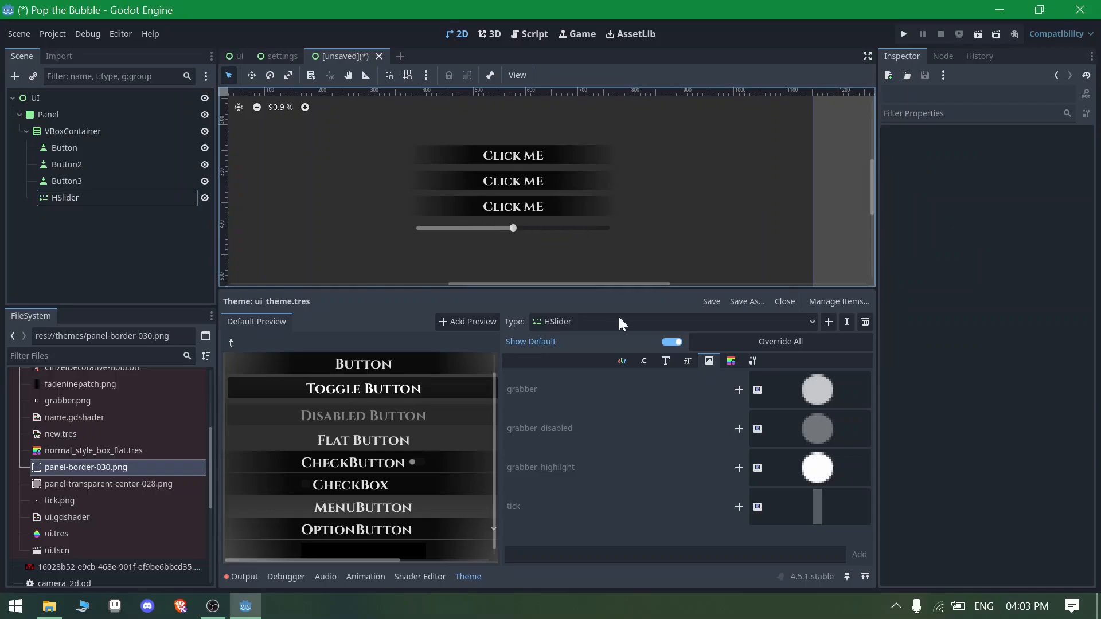
Examine the HSlider type's style box, color, constant, font and icon items, comparing them with the slider in the menu scene
{"action": "left_click", "coordinate": [732, 361]}
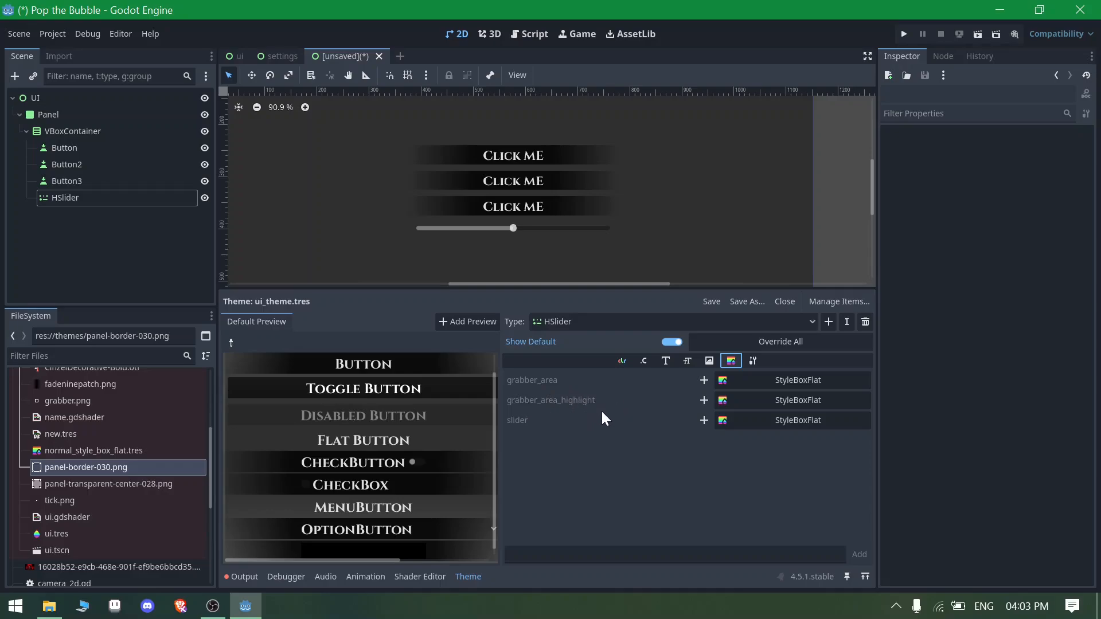
{"action": "left_click", "coordinate": [624, 362]}
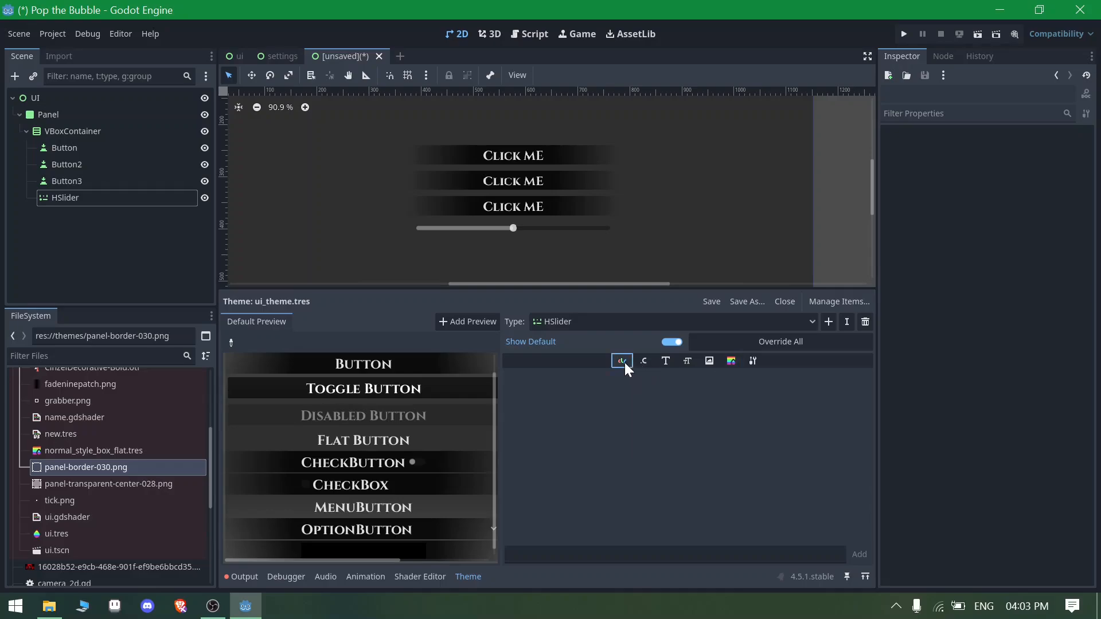
{"action": "left_click", "coordinate": [638, 363]}
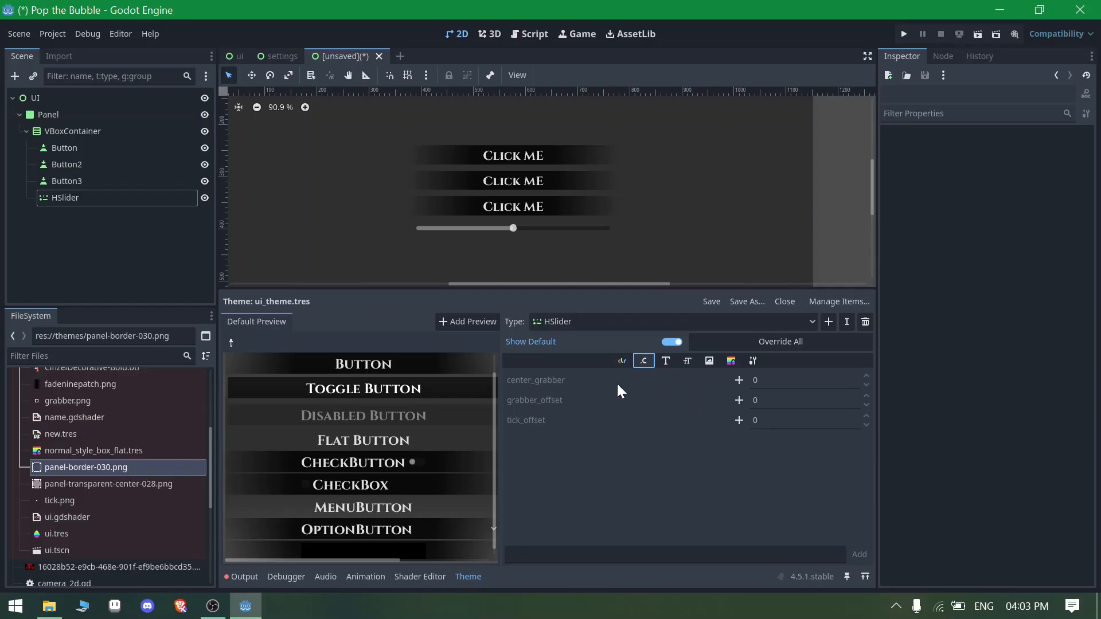
{"action": "left_click", "coordinate": [666, 361]}
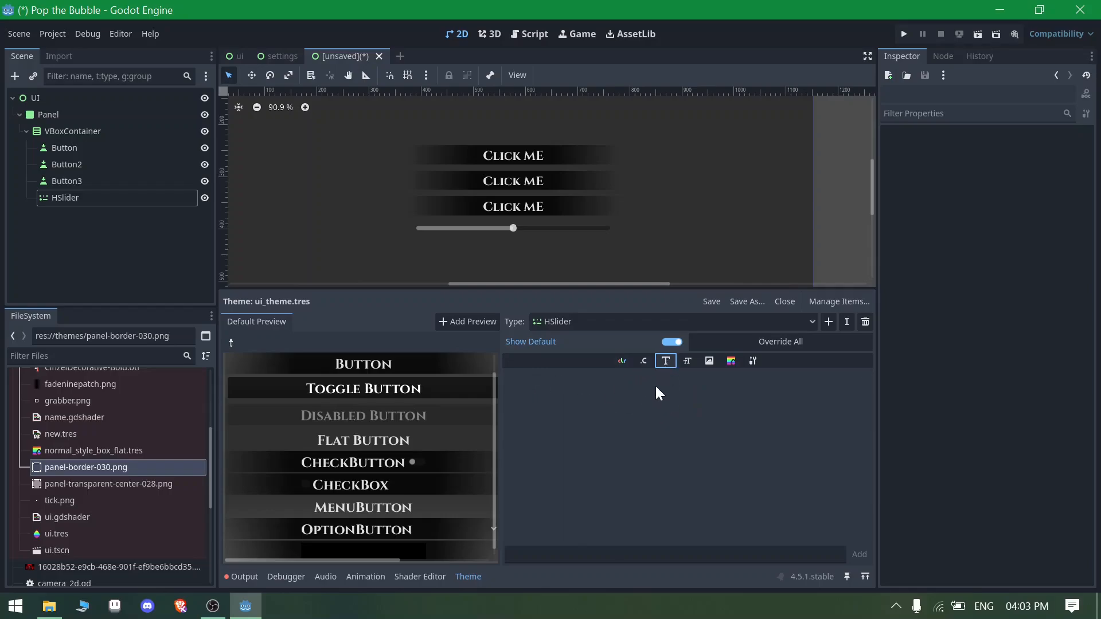
{"action": "left_click", "coordinate": [709, 361]}
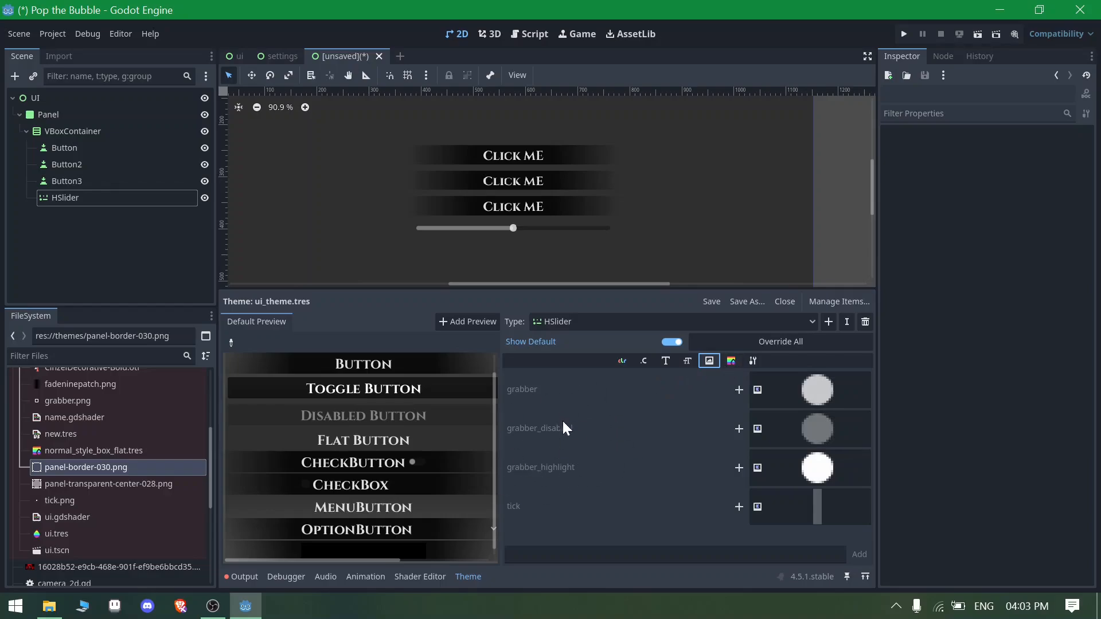
{"action": "scroll", "coordinate": [539, 217], "scroll_direction": "up", "scroll_amount": 6}
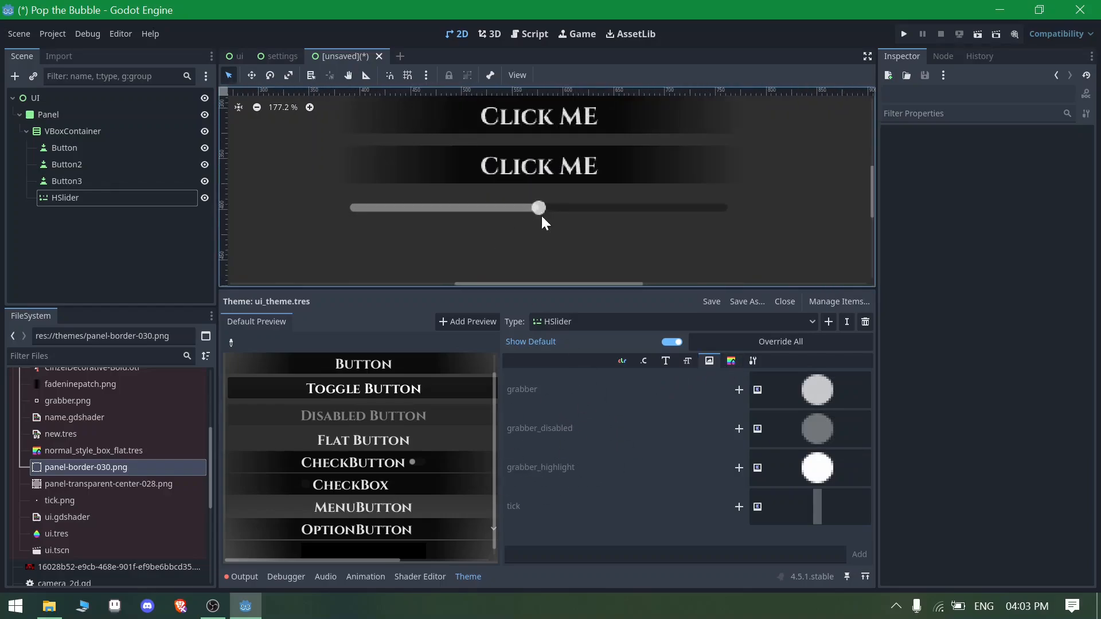
{"action": "scroll", "coordinate": [545, 215], "scroll_direction": "down", "scroll_amount": 1}
{"action": "scroll", "coordinate": [79, 468], "scroll_direction": "up", "scroll_amount": 4}
Override the HSlider type's grabber icon with the grabber.png texture from the themes folder
{"action": "left_click", "coordinate": [59, 481]}
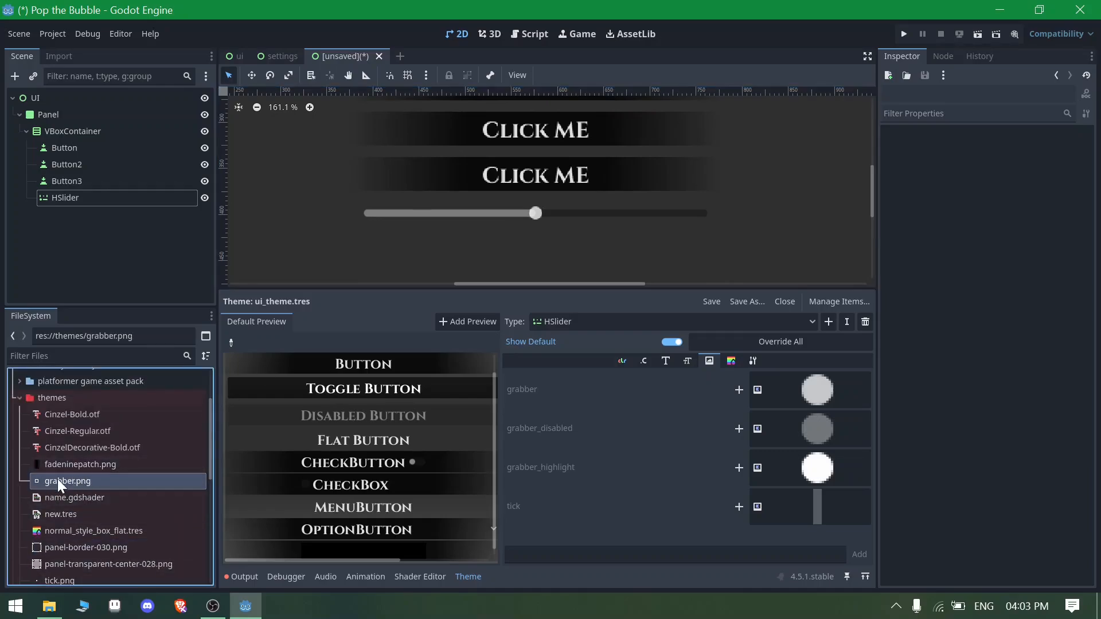
{"action": "double_click", "coordinate": [57, 479]}
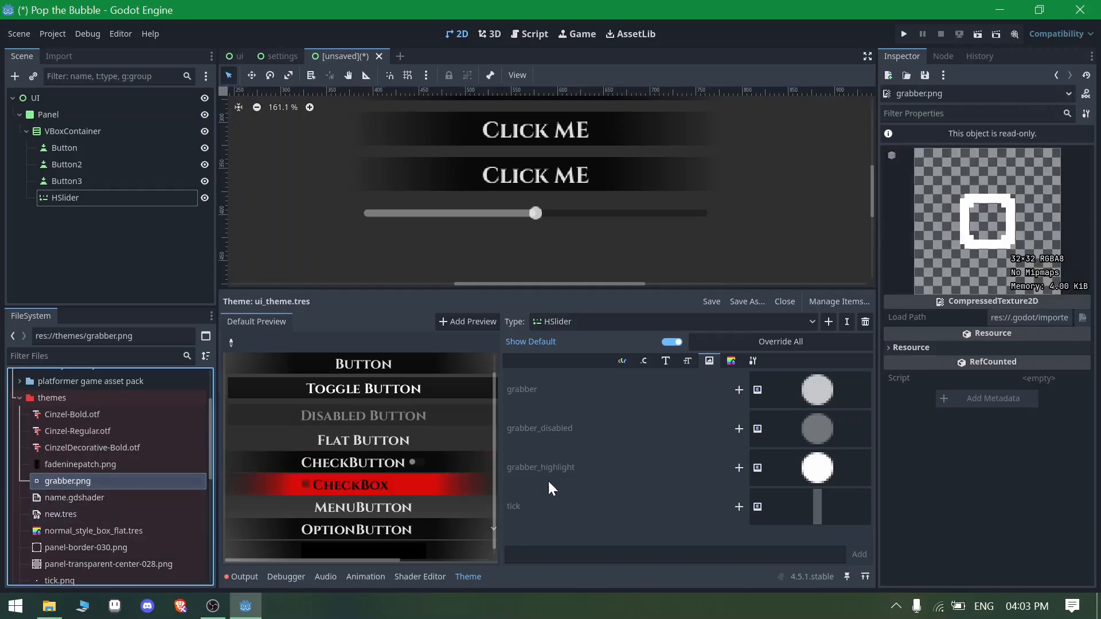
{"action": "left_click", "coordinate": [739, 390]}
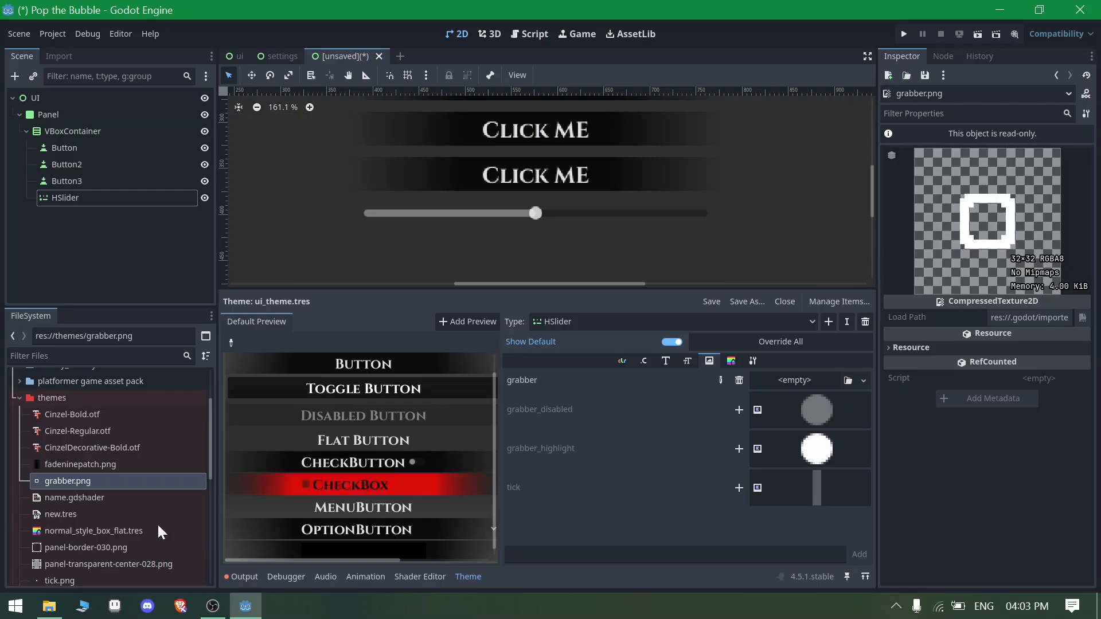
{"action": "left_click_drag", "start_coordinate": [68, 482], "coordinate": [803, 382]}
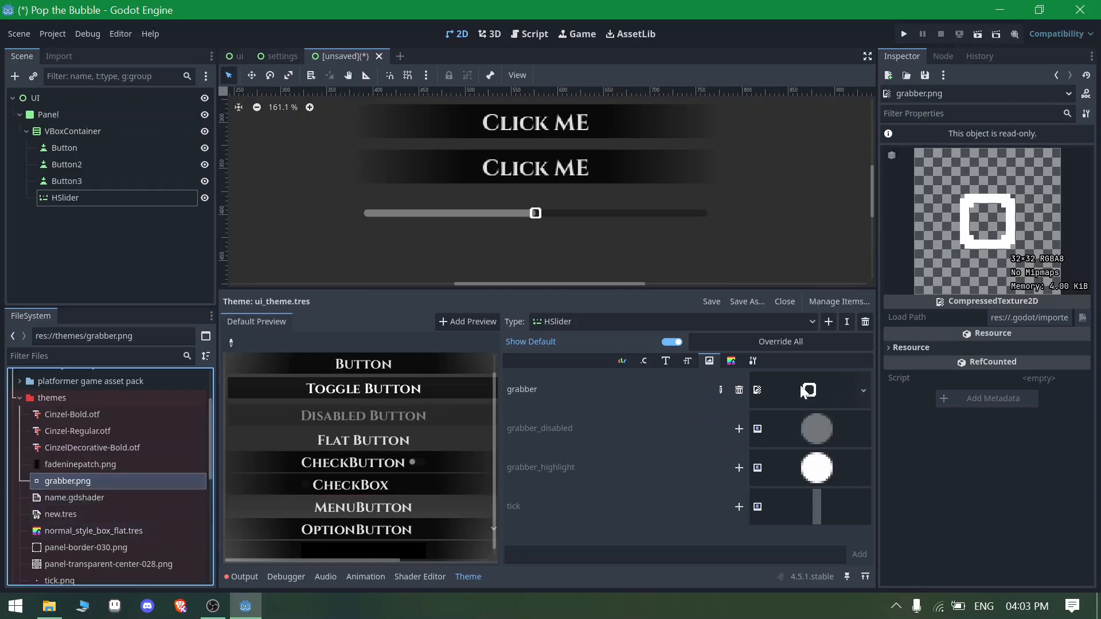
{"action": "scroll", "coordinate": [522, 203], "scroll_direction": "up", "scroll_amount": 1}
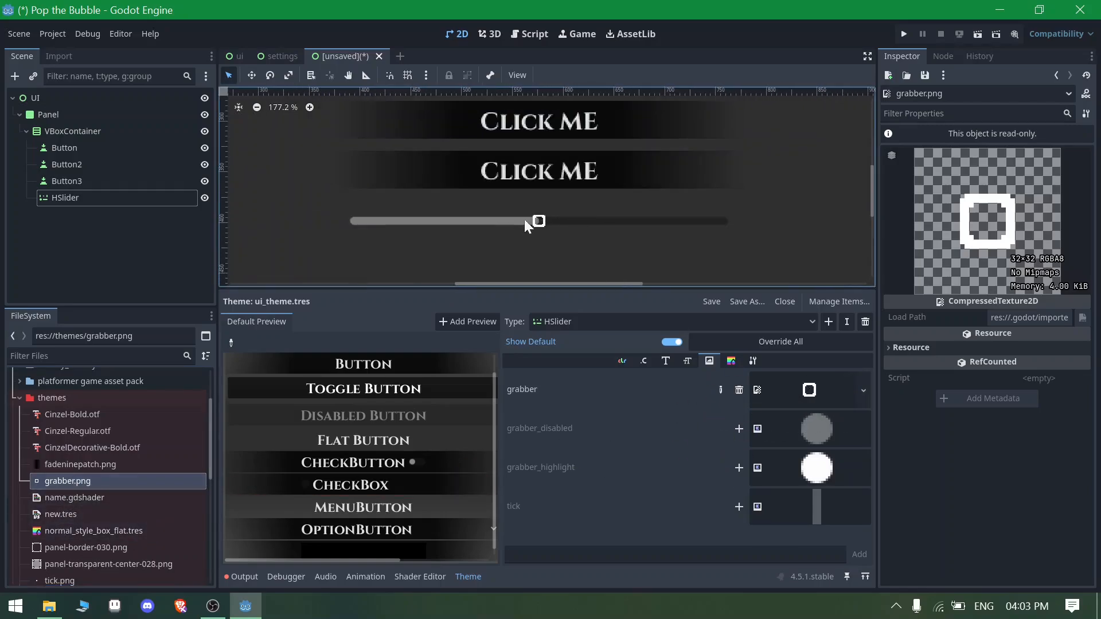
{"action": "scroll", "coordinate": [552, 198], "scroll_direction": "down", "scroll_amount": 2}
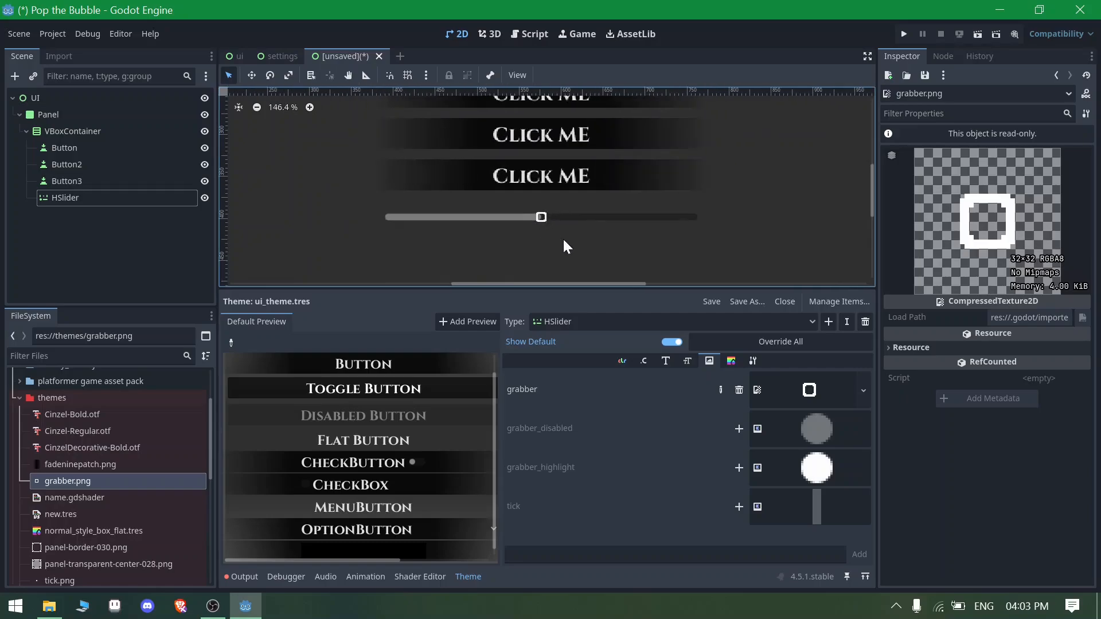
Override the HSlider type's grabber_area style with a new StyleBoxFlat and make its background color white
{"action": "left_click", "coordinate": [732, 361]}
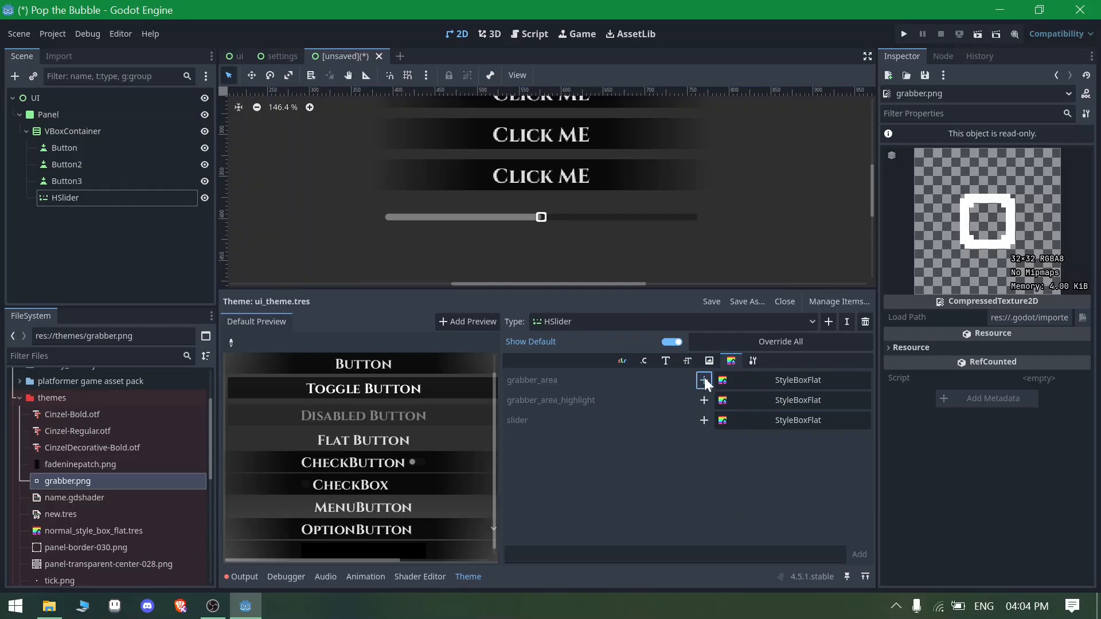
{"action": "left_click", "coordinate": [784, 381]}
{"action": "left_click", "coordinate": [783, 379]}
{"action": "left_click", "coordinate": [820, 449]}
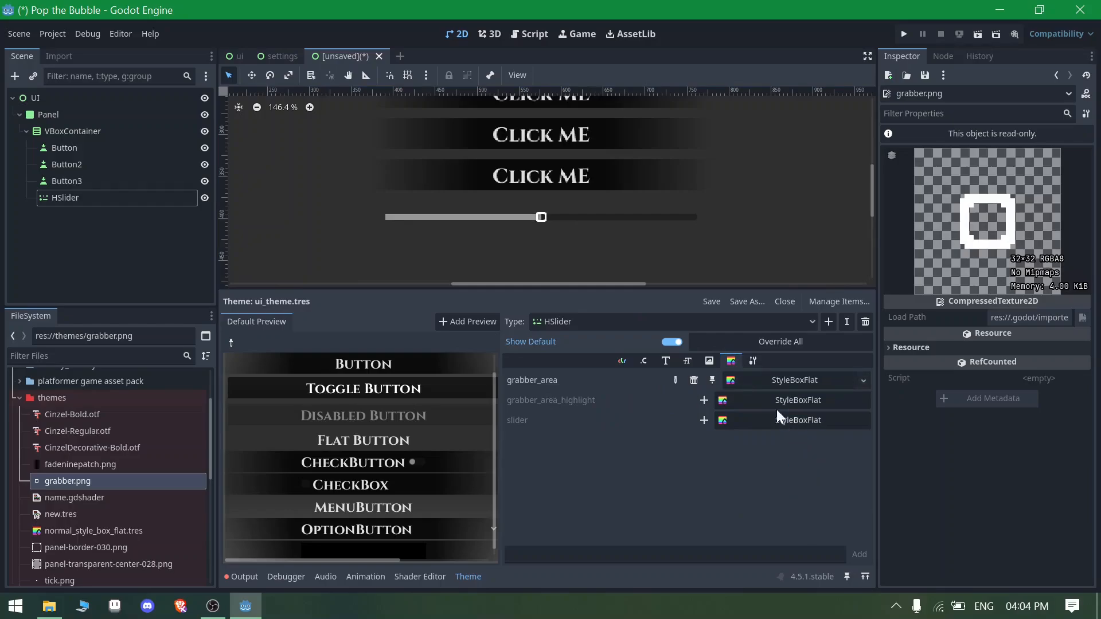
{"action": "left_click", "coordinate": [763, 380]}
{"action": "left_click", "coordinate": [1007, 236]}
{"action": "left_click_drag", "start_coordinate": [1083, 272], "coordinate": [1082, 221]}
{"action": "left_click", "coordinate": [620, 480]}
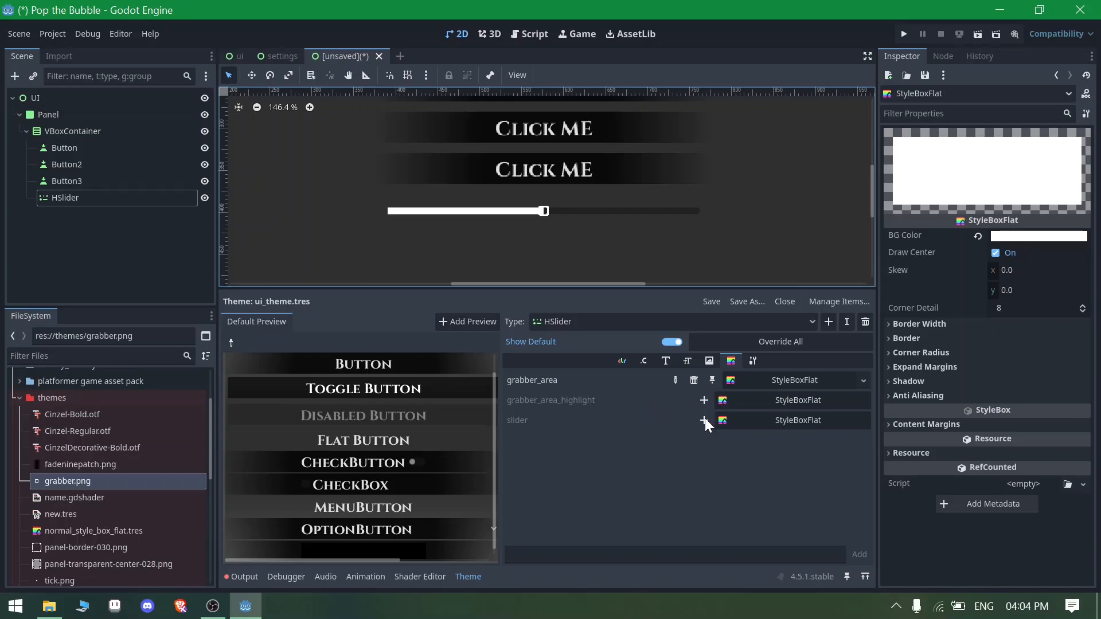
Add an empty grabber_area_highlight override and make the grabber_area StyleBoxFlat's background color pure red, hex ff0000
{"action": "left_click", "coordinate": [704, 399]}
{"action": "left_click", "coordinate": [776, 400]}
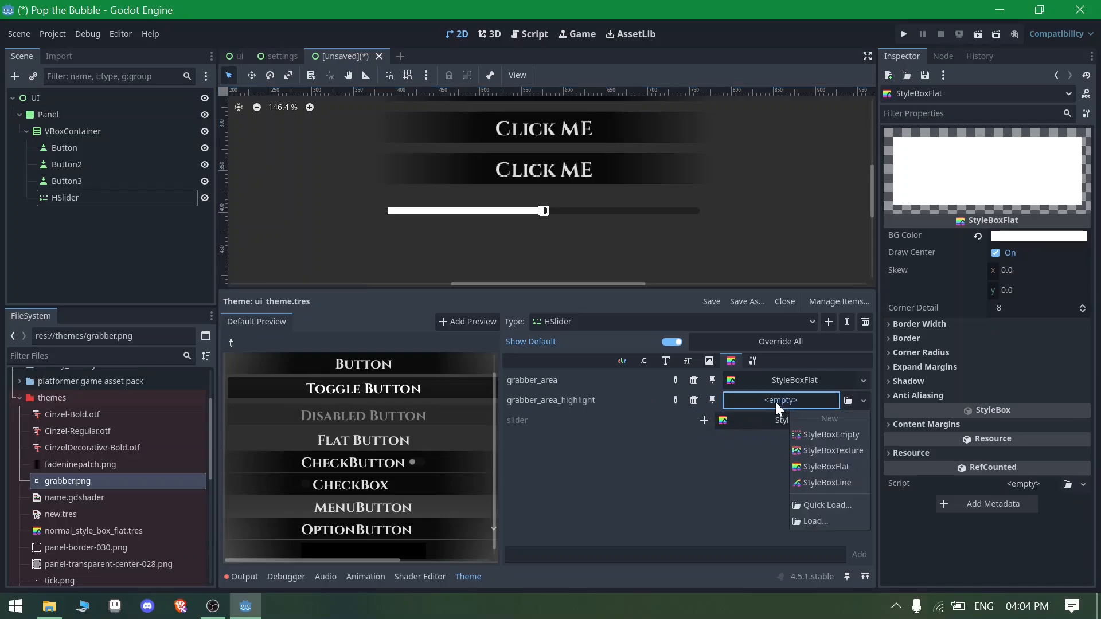
{"action": "left_click", "coordinate": [1032, 235]}
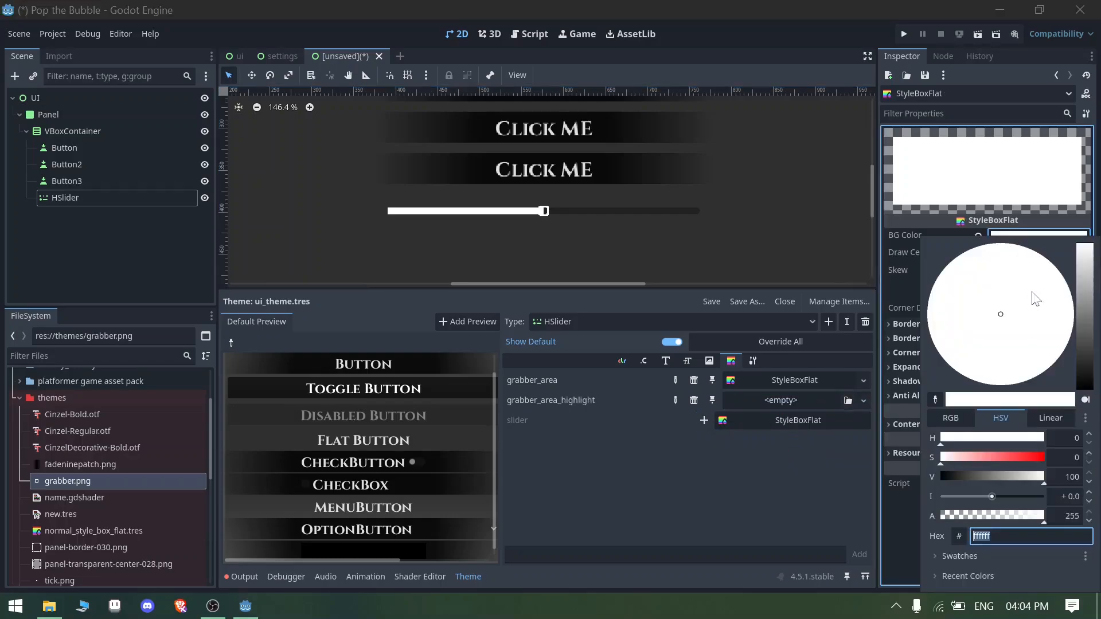
{"action": "left_click_drag", "start_coordinate": [1018, 457], "coordinate": [1044, 456]}
{"action": "left_click", "coordinate": [726, 496]}
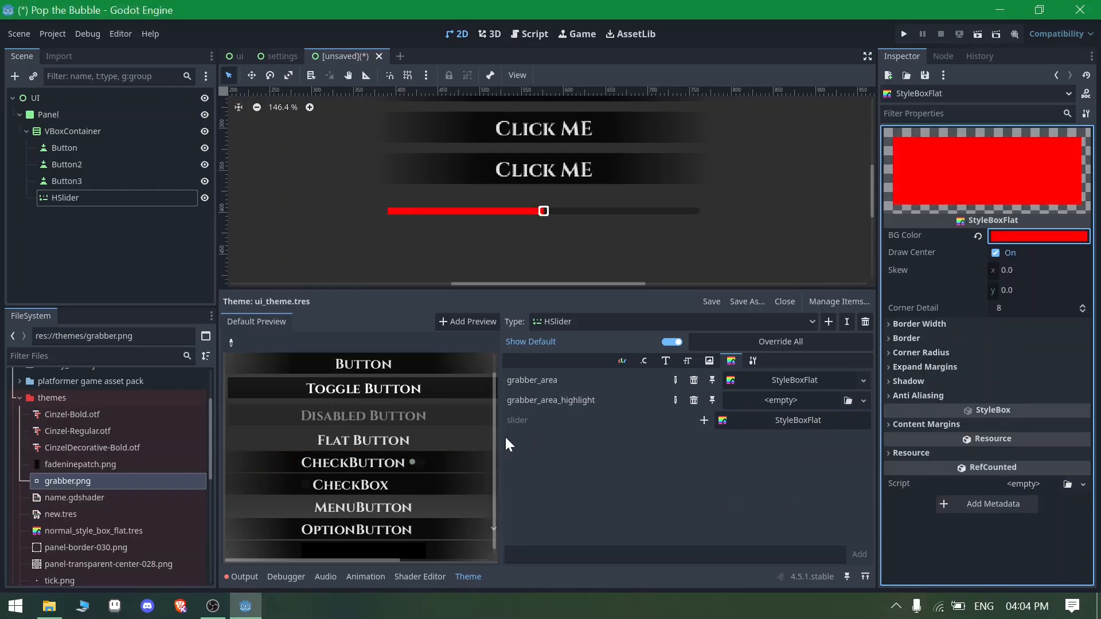
Widen the theme preview and try out its horizontal slider to check the normal and highlighted grabber area
{"action": "left_click_drag", "start_coordinate": [498, 435], "coordinate": [711, 435]}
{"action": "left_click", "coordinate": [569, 479]}
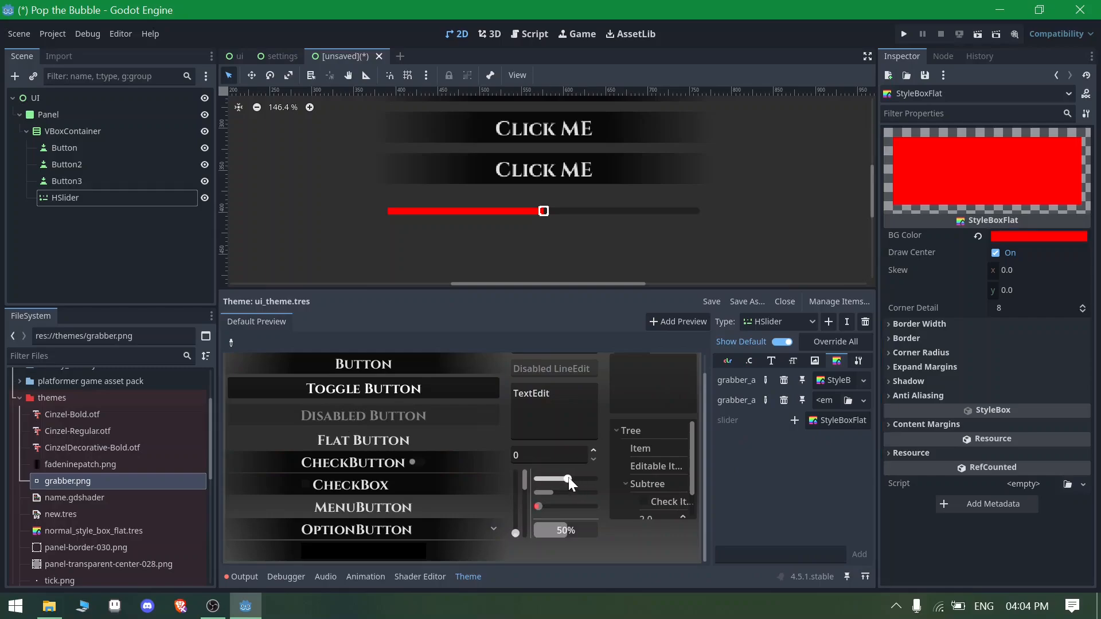
{"action": "left_click", "coordinate": [452, 503]}
{"action": "left_click", "coordinate": [550, 505]}
Remove the empty grabber_area_highlight override and add it again with a new StyleBoxFlat
{"action": "left_click", "coordinate": [783, 400]}
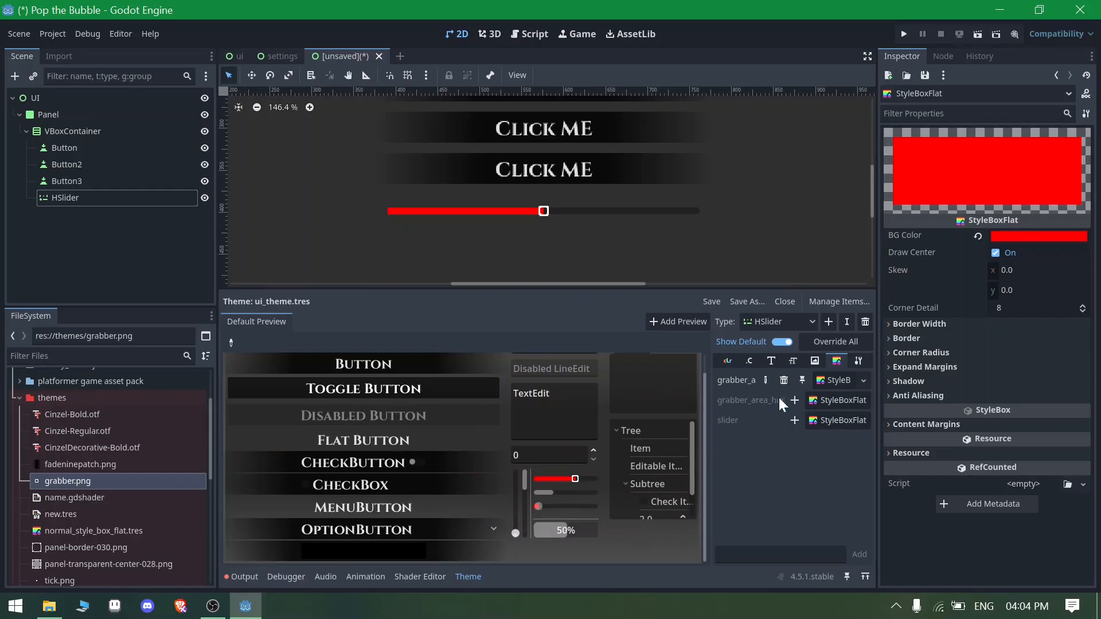
{"action": "left_click", "coordinate": [796, 400]}
{"action": "left_click", "coordinate": [824, 400]}
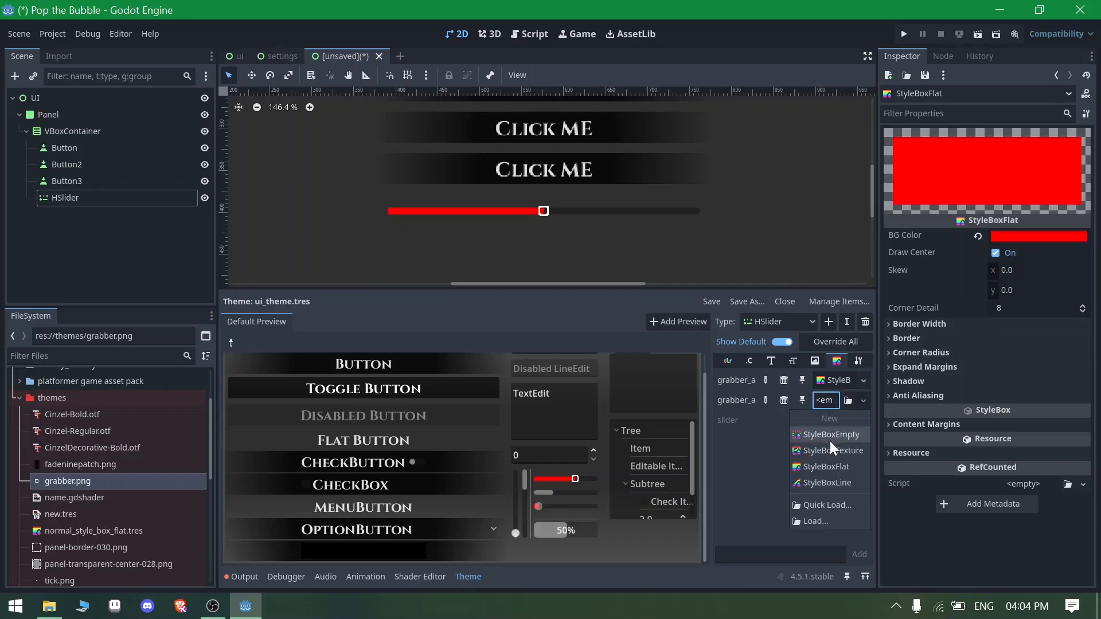
{"action": "left_click", "coordinate": [824, 465]}
Change the grabber_area StyleBoxFlat's background color to white
{"action": "left_click", "coordinate": [1017, 235]}
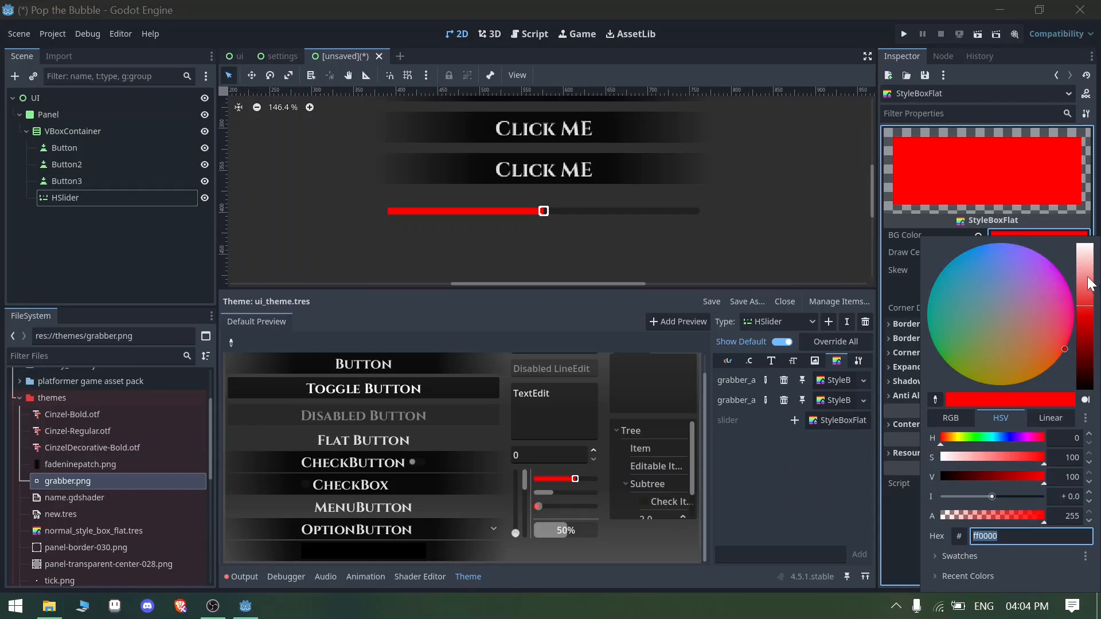
{"action": "left_click_drag", "start_coordinate": [1086, 276], "coordinate": [1085, 214]}
{"action": "left_click", "coordinate": [742, 502]}
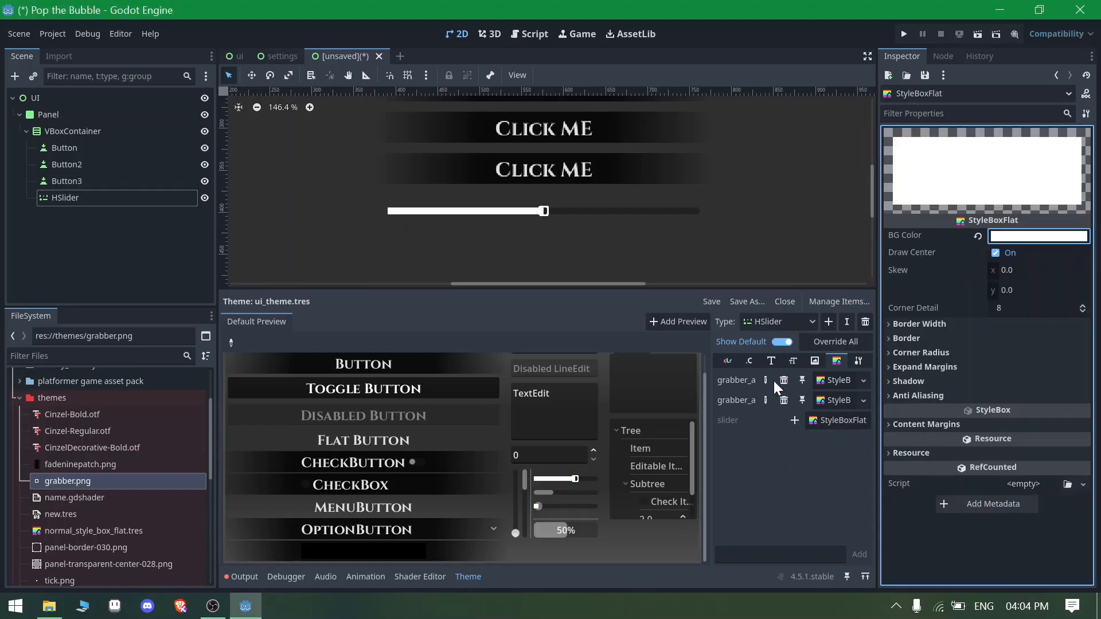
Remove the HSlider type's grabber_area override and assign a new StyleBoxFlat to grabber_area_highlight
{"action": "left_click_drag", "start_coordinate": [706, 400], "coordinate": [657, 435]}
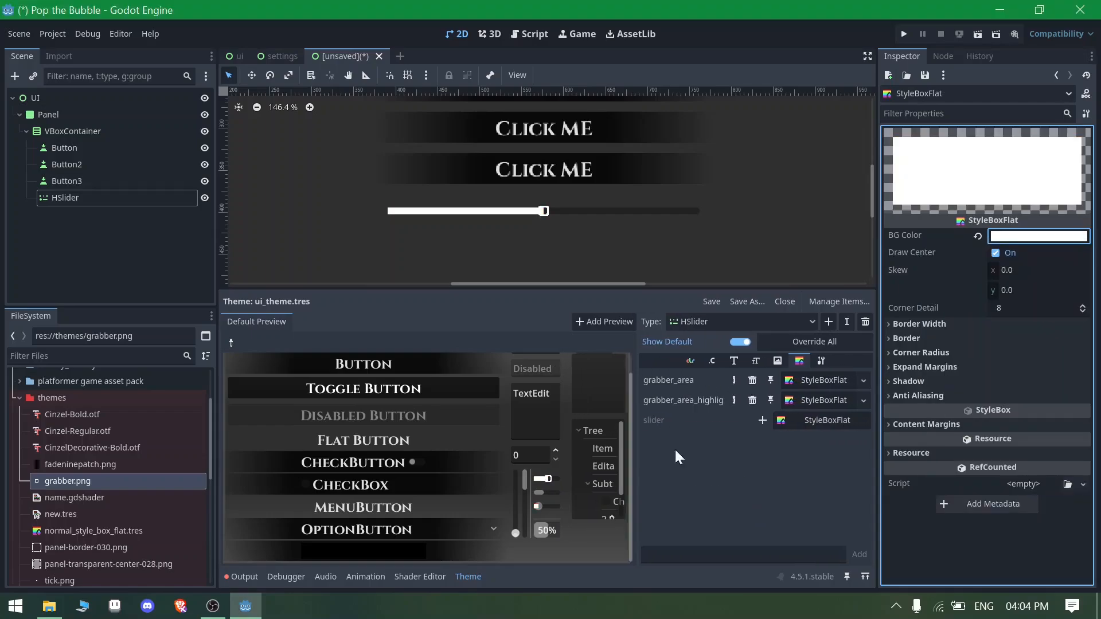
{"action": "left_click", "coordinate": [751, 380]}
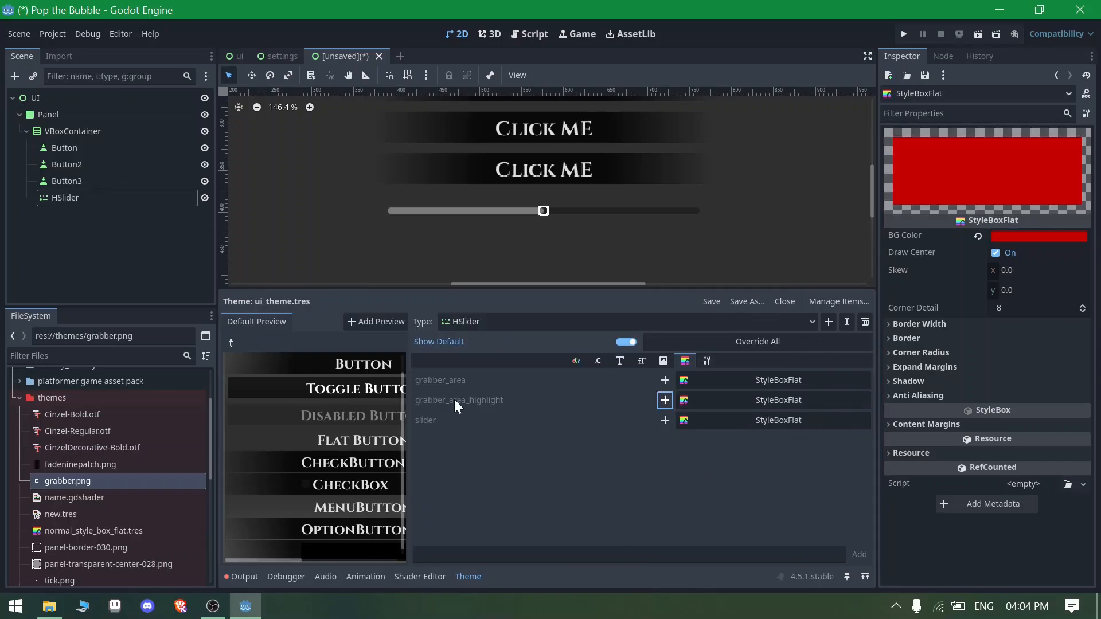
{"action": "left_click", "coordinate": [756, 401]}
{"action": "left_click", "coordinate": [807, 466]}
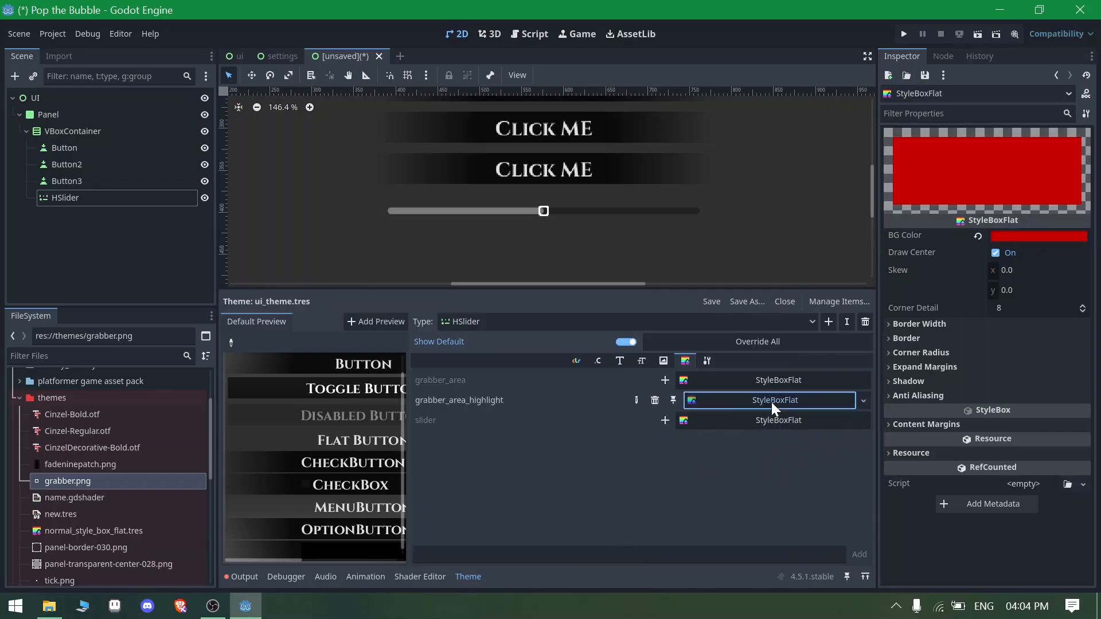
Change the grabber_area_highlight StyleBoxFlat's background color to white
{"action": "left_click", "coordinate": [772, 400]}
{"action": "left_click", "coordinate": [1017, 238]}
{"action": "left_click_drag", "start_coordinate": [1087, 298], "coordinate": [1088, 231]}
{"action": "left_click", "coordinate": [633, 475]}
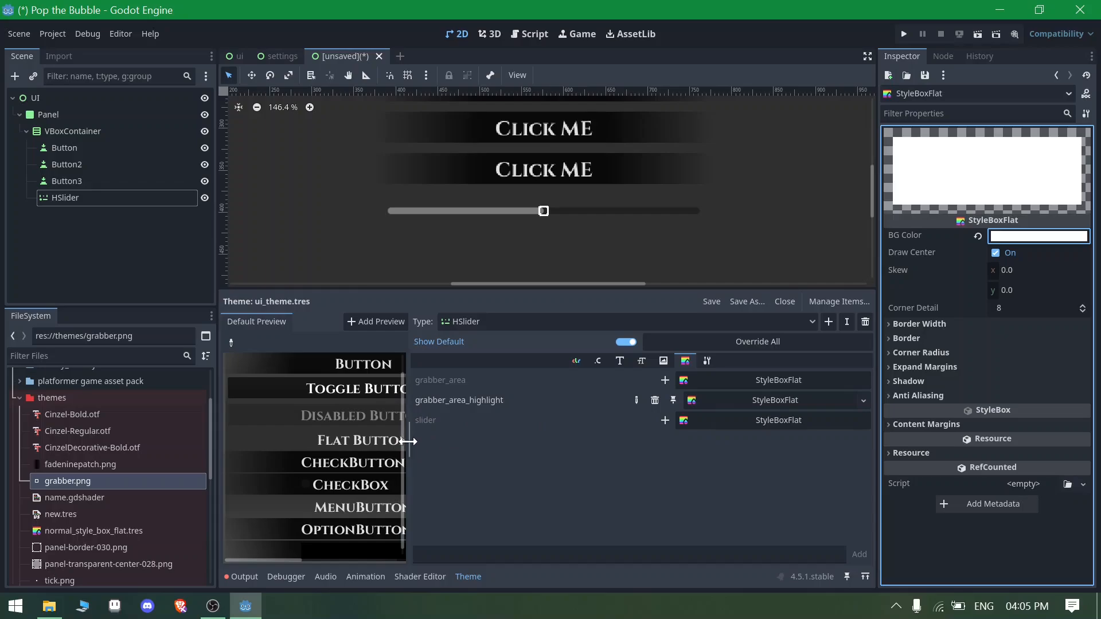
Try out the horizontal slider in the widened theme preview to check the white highlighted grabber area
{"action": "left_click_drag", "start_coordinate": [411, 437], "coordinate": [711, 442]}
{"action": "left_click_drag", "start_coordinate": [541, 477], "coordinate": [589, 481]}
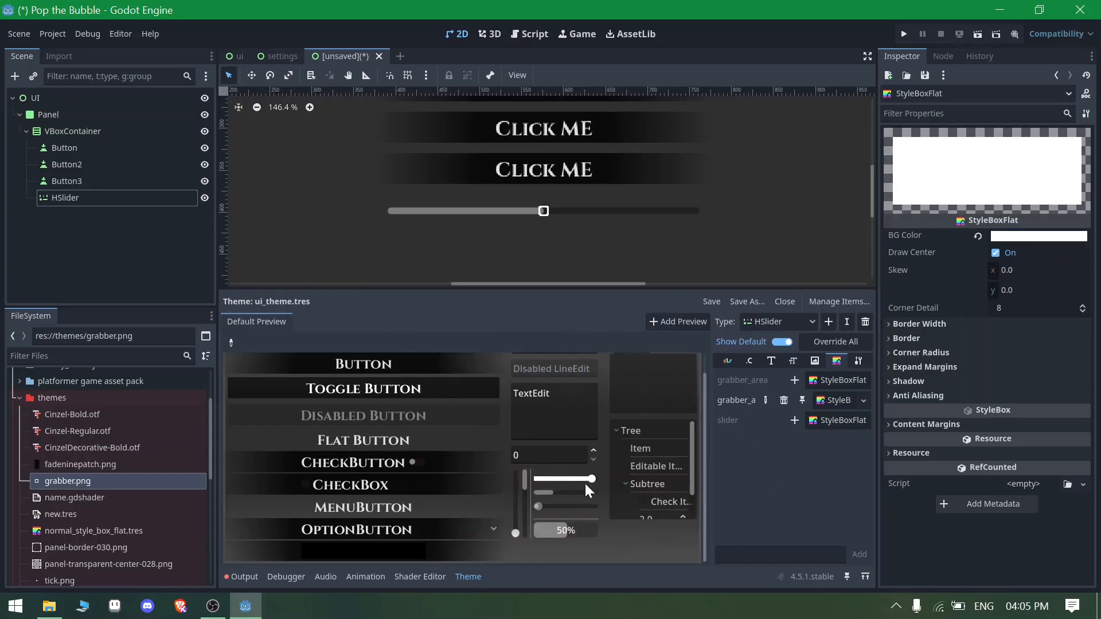
{"action": "left_click_drag", "start_coordinate": [710, 435], "coordinate": [487, 436]}
Override the HSlider type's grabber_area with a new StyleBoxFlat and set its background color to bright red
{"action": "left_click", "coordinate": [697, 381]}
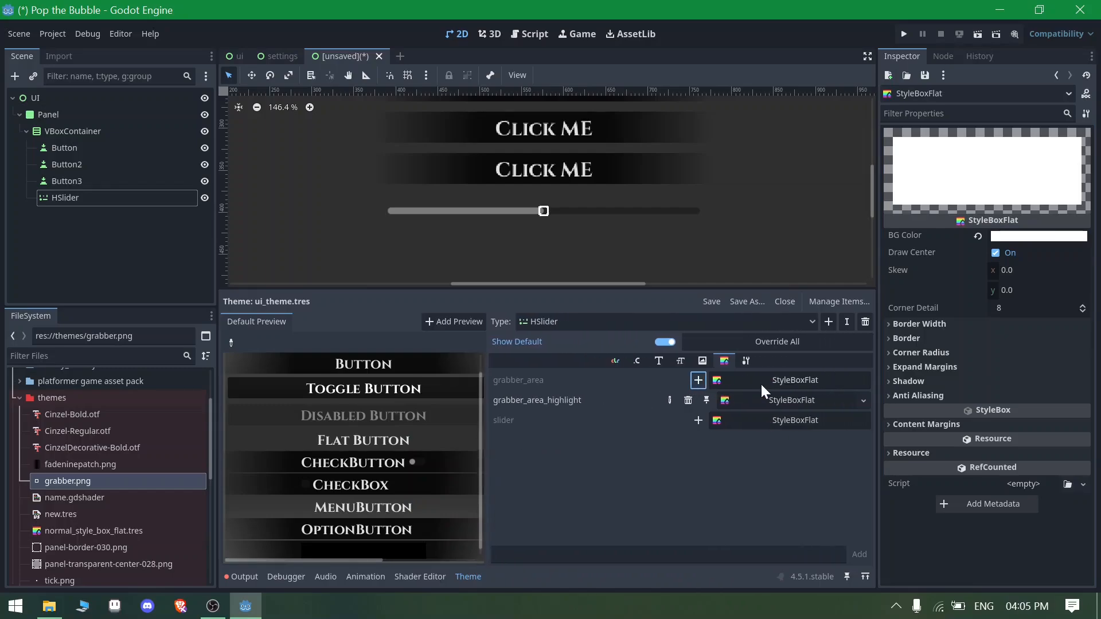
{"action": "left_click", "coordinate": [793, 381]}
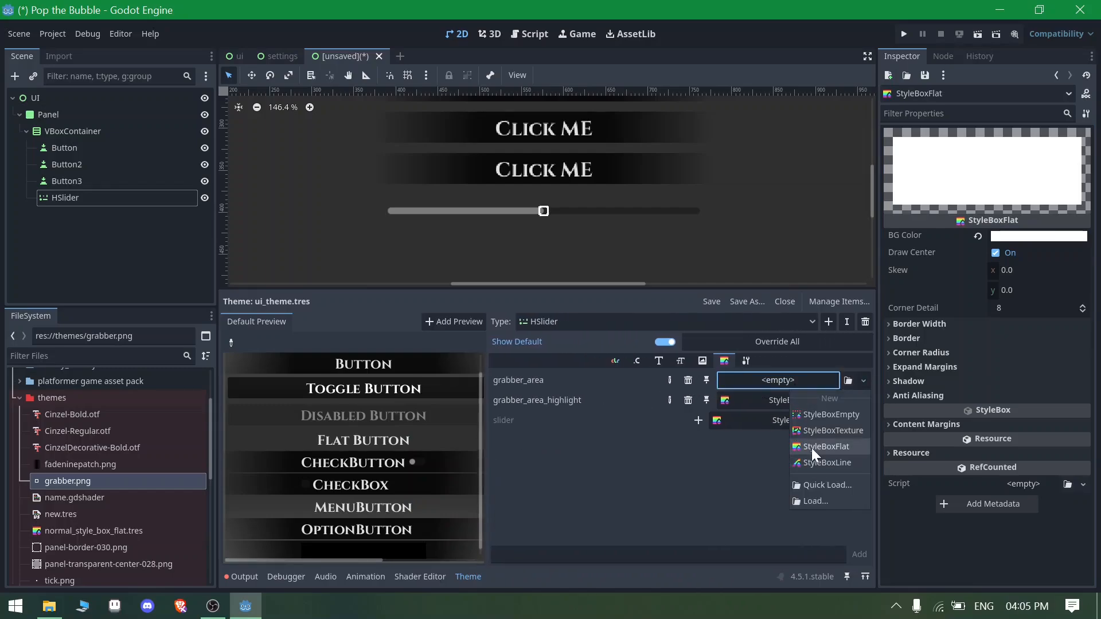
{"action": "left_click", "coordinate": [811, 448]}
{"action": "left_click", "coordinate": [1057, 237]}
{"action": "left_click", "coordinate": [1010, 457]}
{"action": "left_click_drag", "start_coordinate": [1067, 453], "coordinate": [1074, 454]}
{"action": "left_click", "coordinate": [652, 505]}
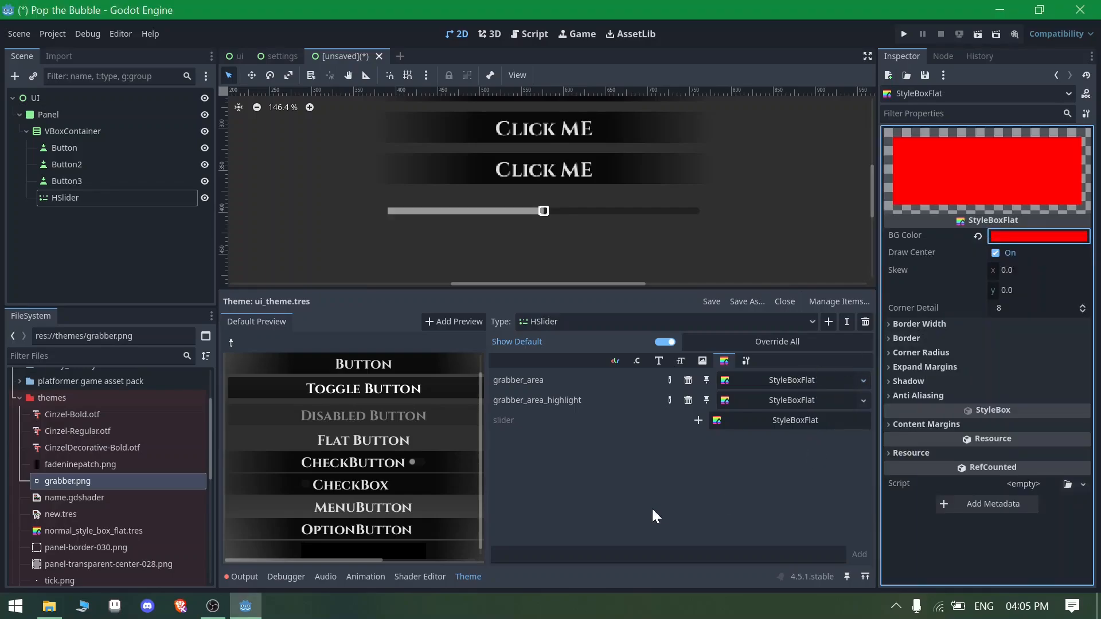
Move the preview's horizontal slider back and forth to compare the normal and highlighted grabber area colors
{"action": "left_click_drag", "start_coordinate": [487, 444], "coordinate": [709, 445]}
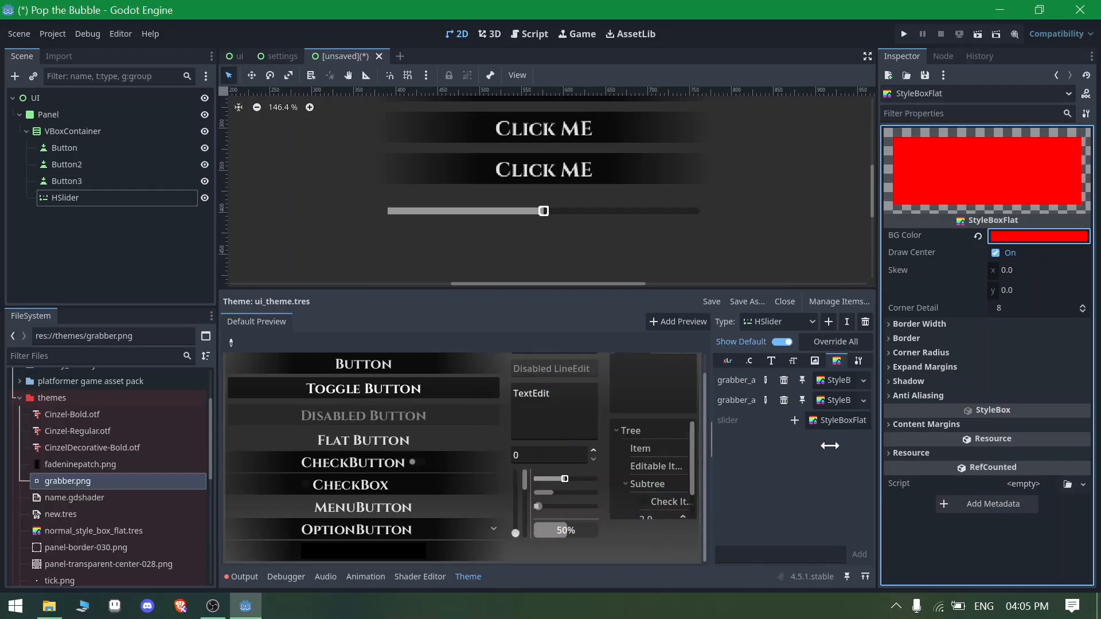
{"action": "left_click_drag", "start_coordinate": [568, 479], "coordinate": [549, 480]}
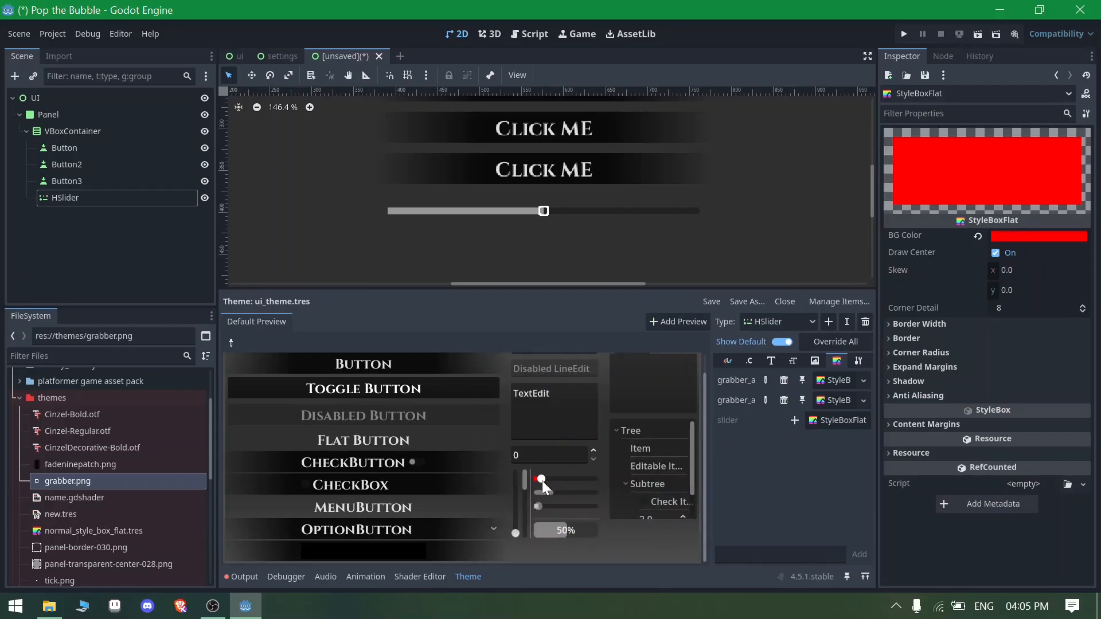
{"action": "left_click_drag", "start_coordinate": [568, 477], "coordinate": [552, 479]}
{"action": "left_click_drag", "start_coordinate": [710, 442], "coordinate": [584, 443]}
Override the HSlider type's slider style with a new StyleBoxFlat and set its background color to black
{"action": "left_click", "coordinate": [739, 421]}
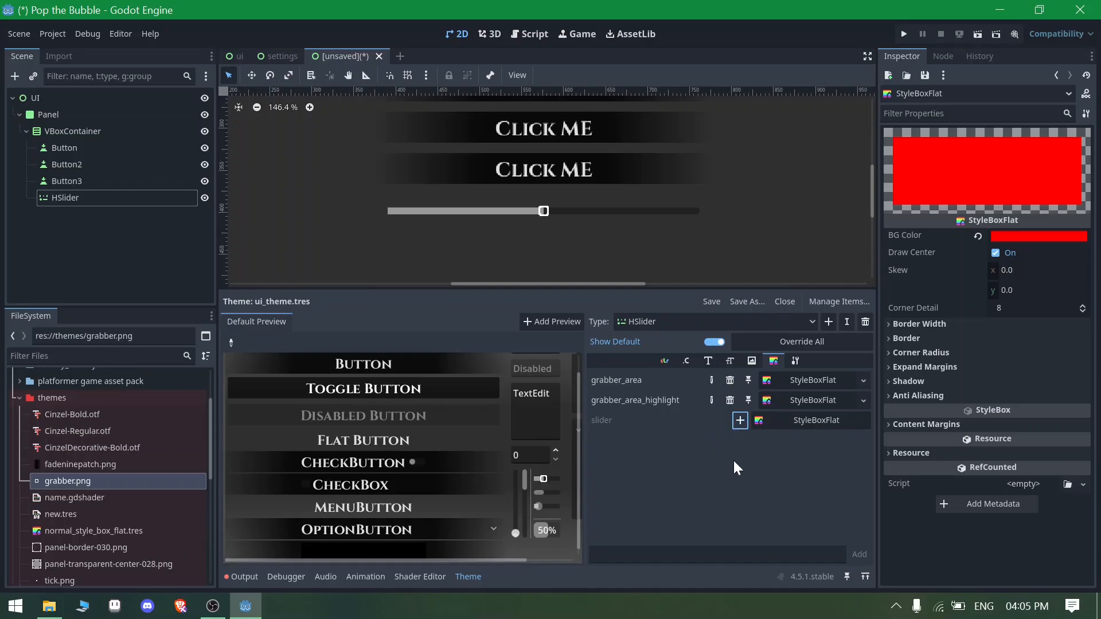
{"action": "left_click", "coordinate": [789, 418]}
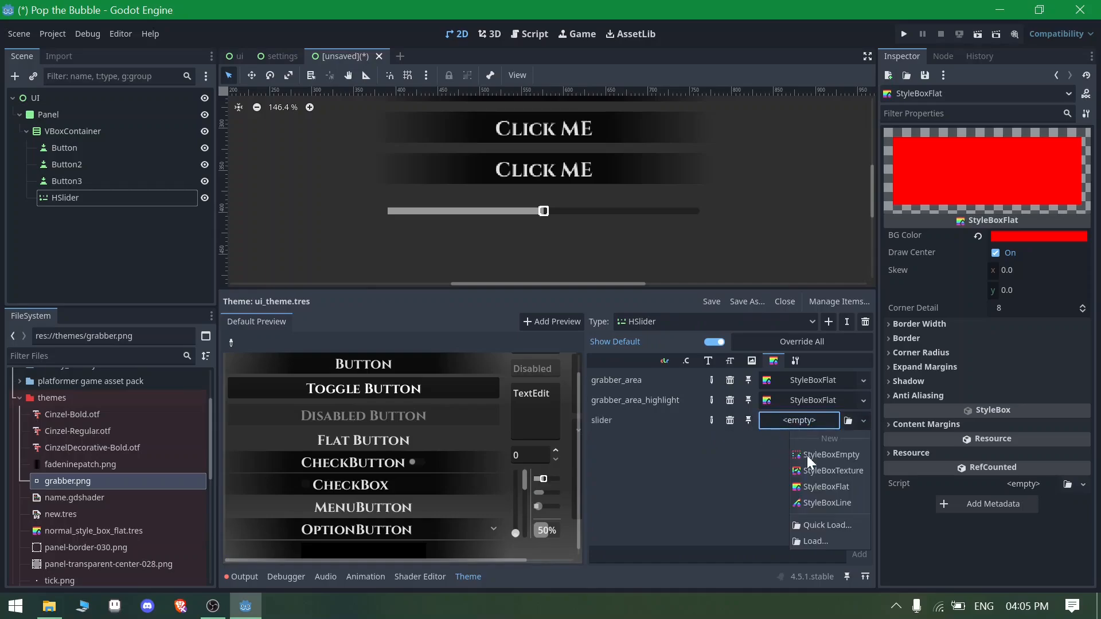
{"action": "left_click", "coordinate": [824, 485]}
{"action": "left_click", "coordinate": [802, 419]}
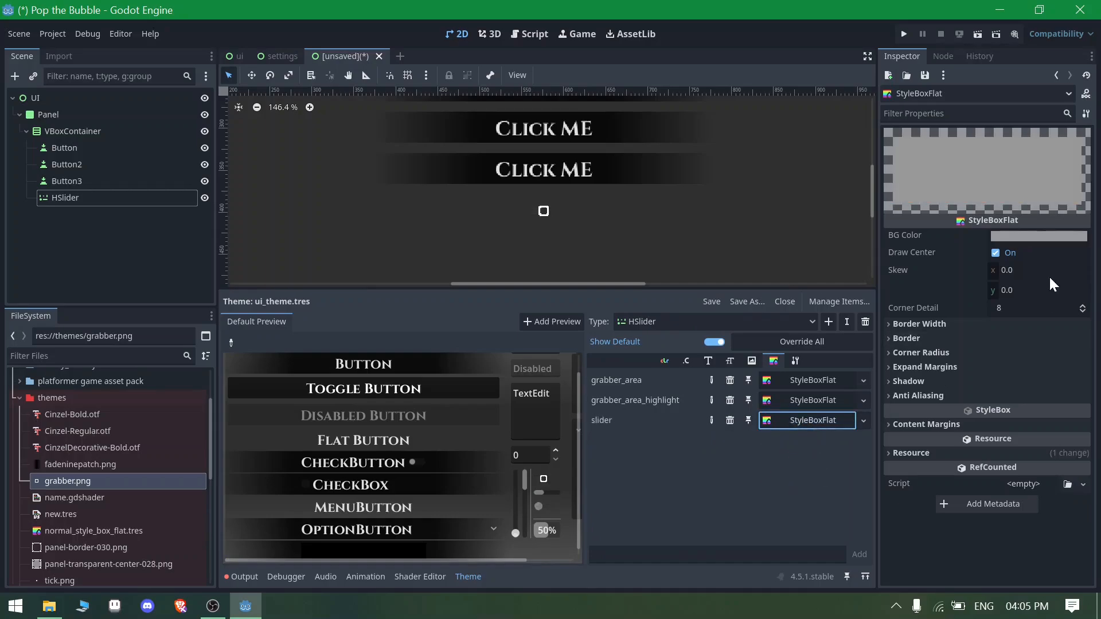
{"action": "left_click", "coordinate": [1020, 237]}
{"action": "left_click_drag", "start_coordinate": [1084, 304], "coordinate": [931, 387]}
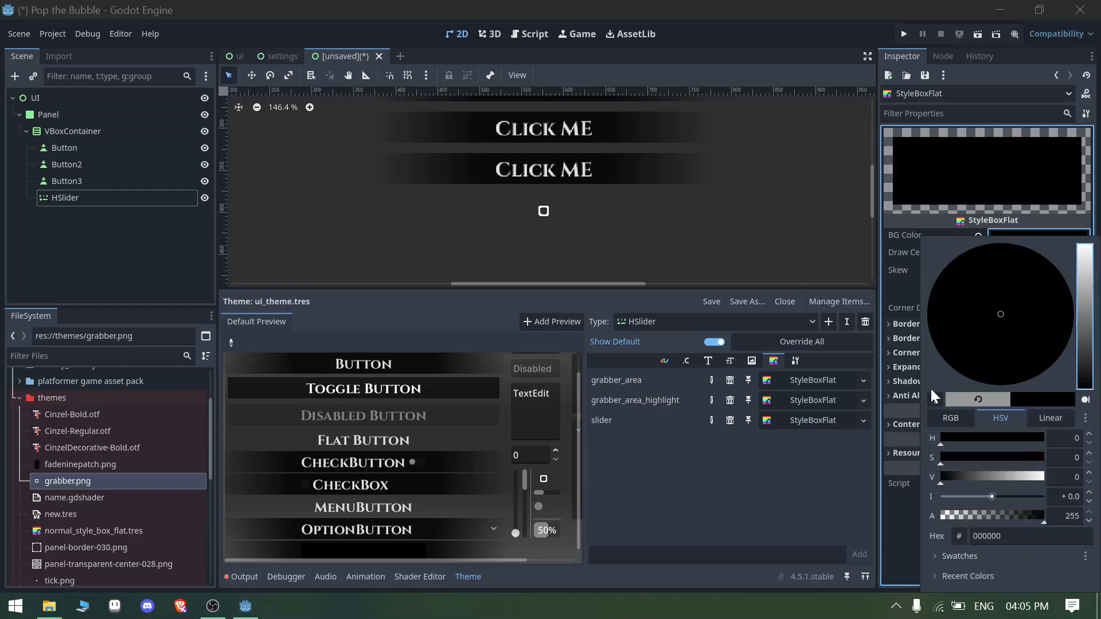
{"action": "left_click", "coordinate": [887, 384]}
Set the slider StyleBoxFlat's corner detail to 1 and its left and right border widths to 128 px
{"action": "left_click", "coordinate": [1020, 307]}
{"action": "type", "text": "1"}
{"action": "key", "text": "Return"}
{"action": "left_click", "coordinate": [926, 324]}
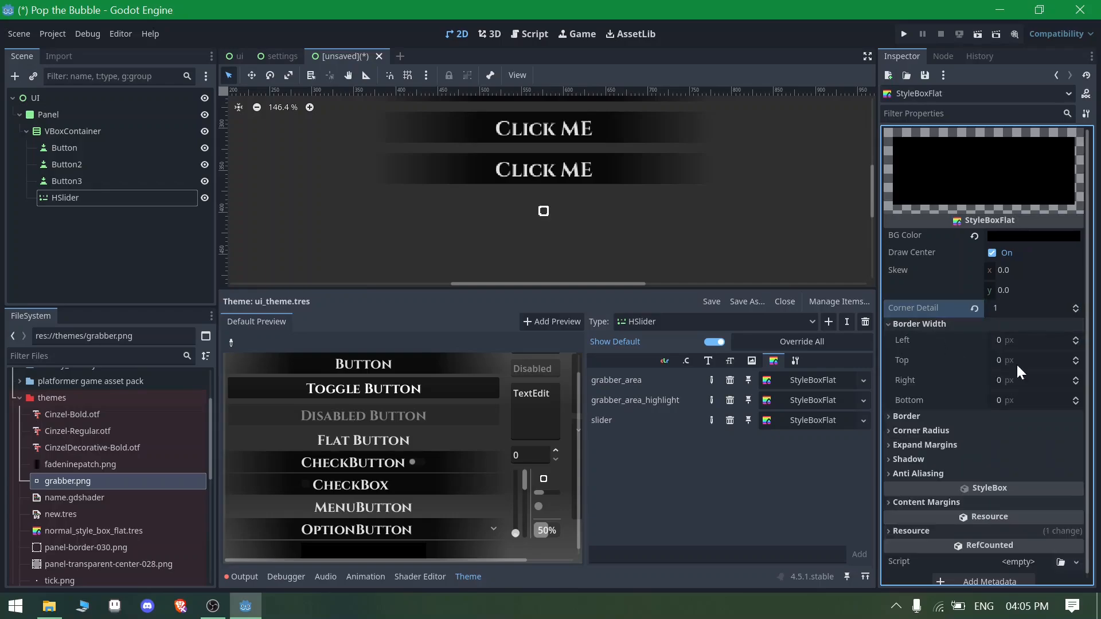
{"action": "left_click", "coordinate": [1010, 340]}
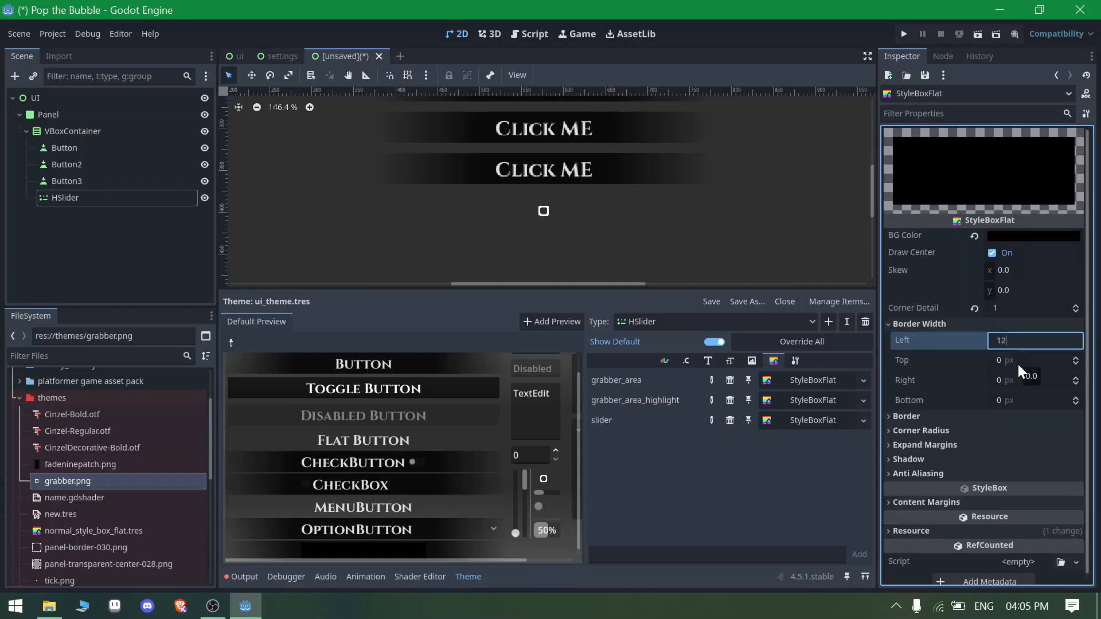
{"action": "left_click", "coordinate": [1018, 380]}
{"action": "type", "text": "128"}
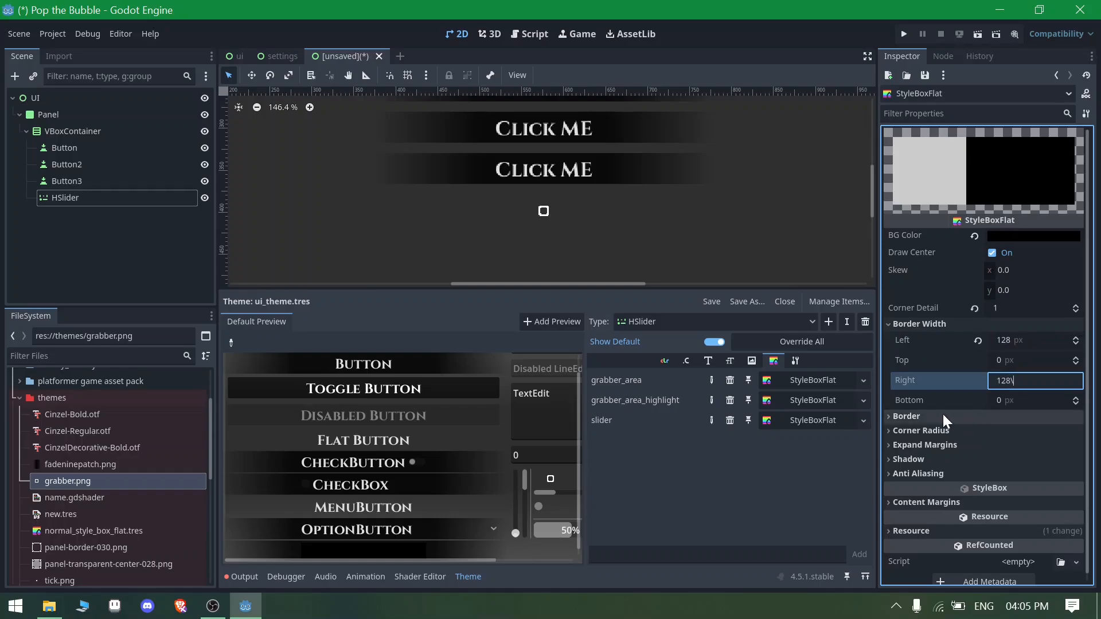
{"action": "key", "text": "Return"}
Make the slider StyleBoxFlat's border color fully transparent and turn on border blending
{"action": "left_click", "coordinate": [923, 416]}
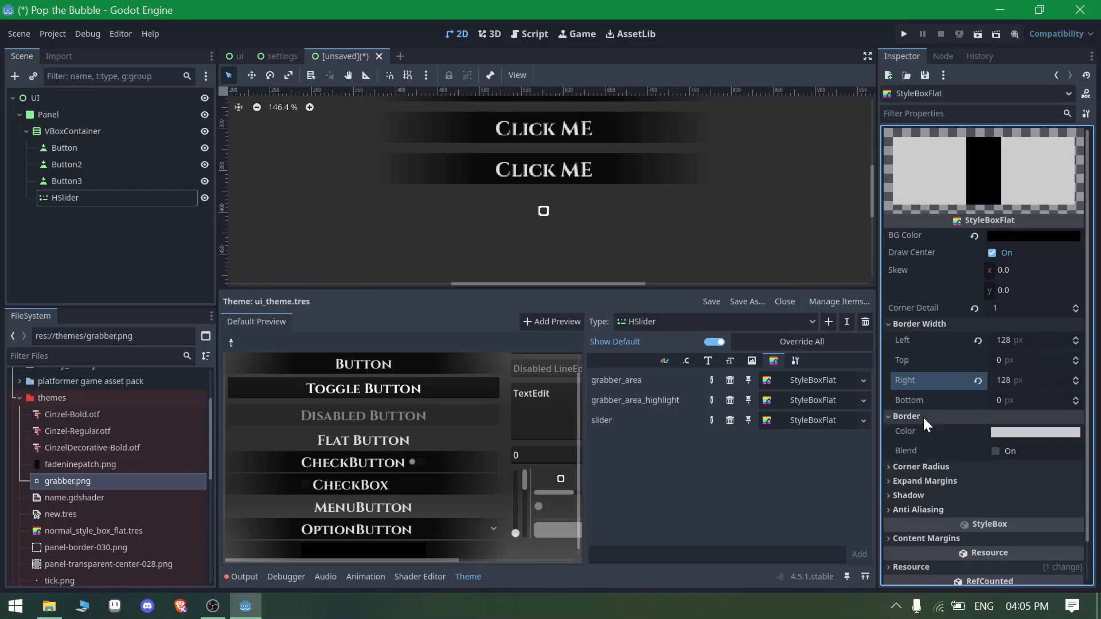
{"action": "left_click", "coordinate": [1009, 433]}
{"action": "left_click_drag", "start_coordinate": [977, 346], "coordinate": [895, 377]}
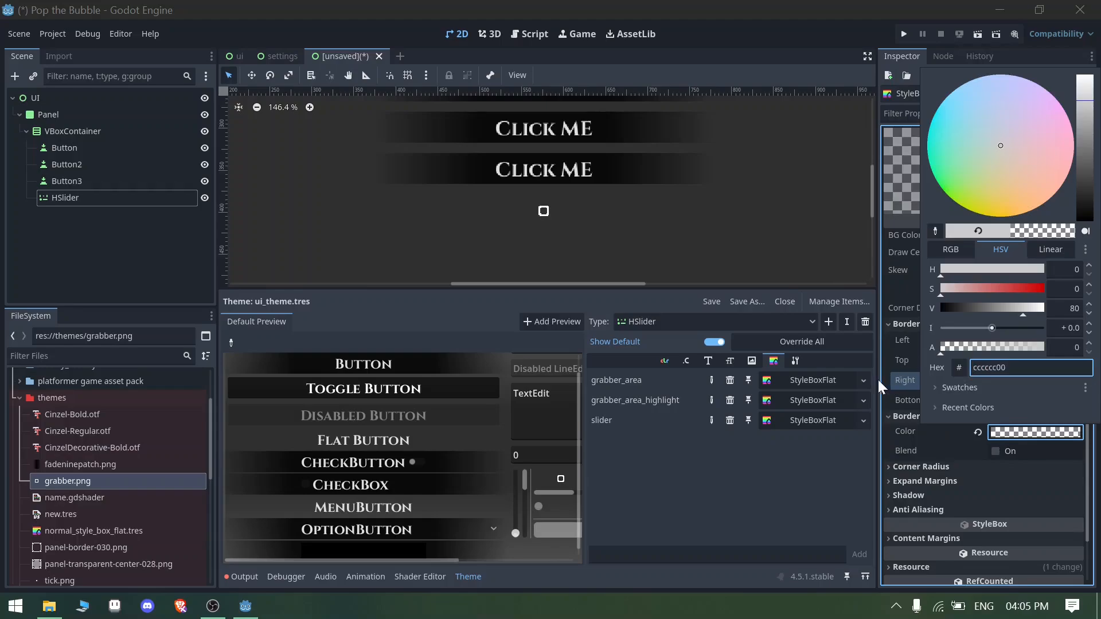
{"action": "left_click", "coordinate": [880, 381]}
{"action": "left_click", "coordinate": [995, 452]}
{"action": "left_click", "coordinate": [995, 452]}
{"action": "left_click", "coordinate": [995, 451]}
Examine the slider track in the scene and try out the horizontal slider in the theme preview
{"action": "middle_click_drag", "start_coordinate": [567, 199], "coordinate": [573, 197]}
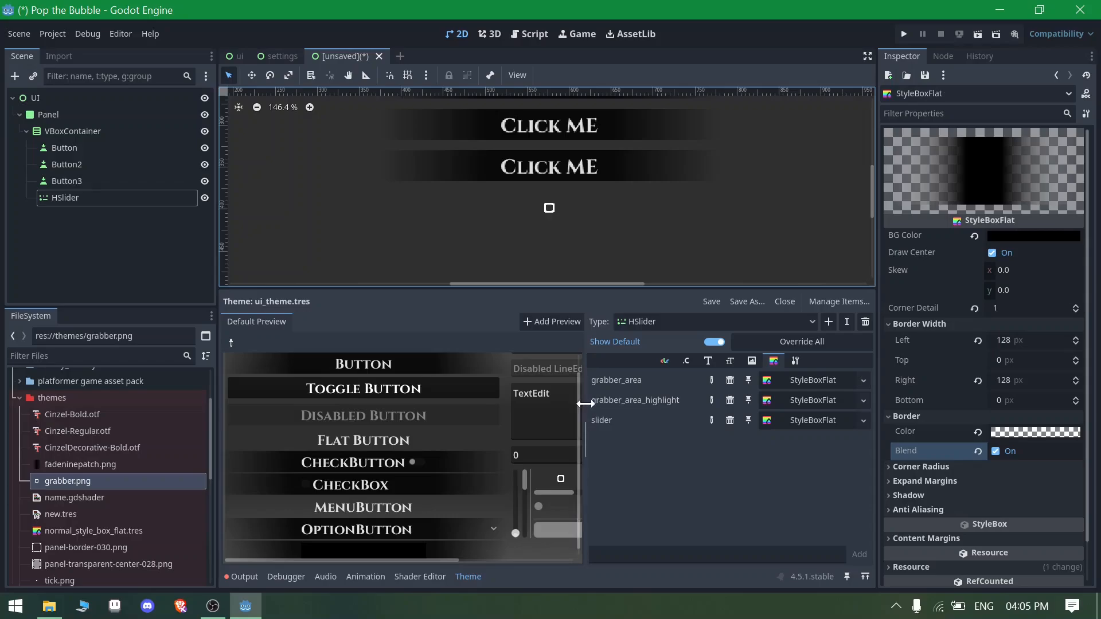
{"action": "left_click_drag", "start_coordinate": [582, 400], "coordinate": [709, 401]}
{"action": "scroll", "coordinate": [1012, 387], "scroll_direction": "down", "scroll_amount": 2}
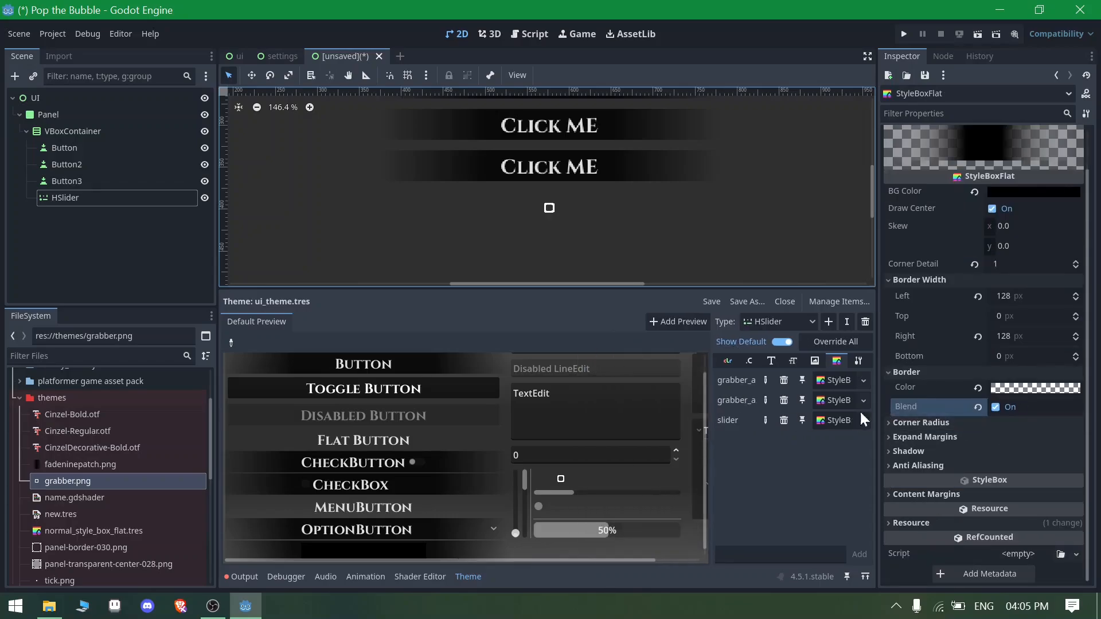
{"action": "left_click_drag", "start_coordinate": [561, 480], "coordinate": [612, 479]}
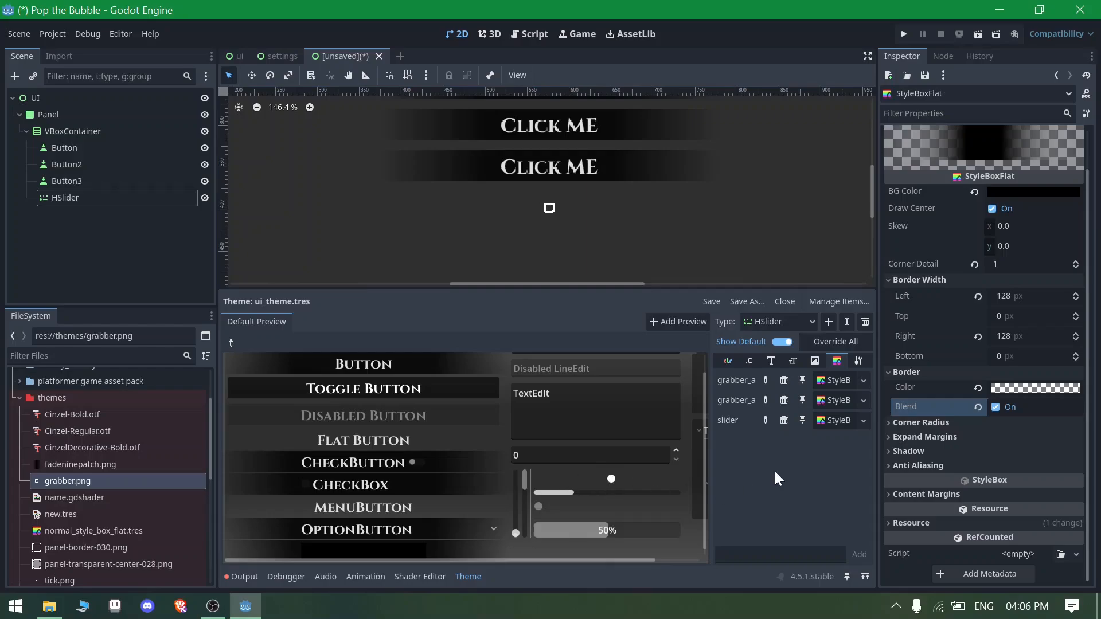
{"action": "left_click_drag", "start_coordinate": [709, 452], "coordinate": [536, 453]}
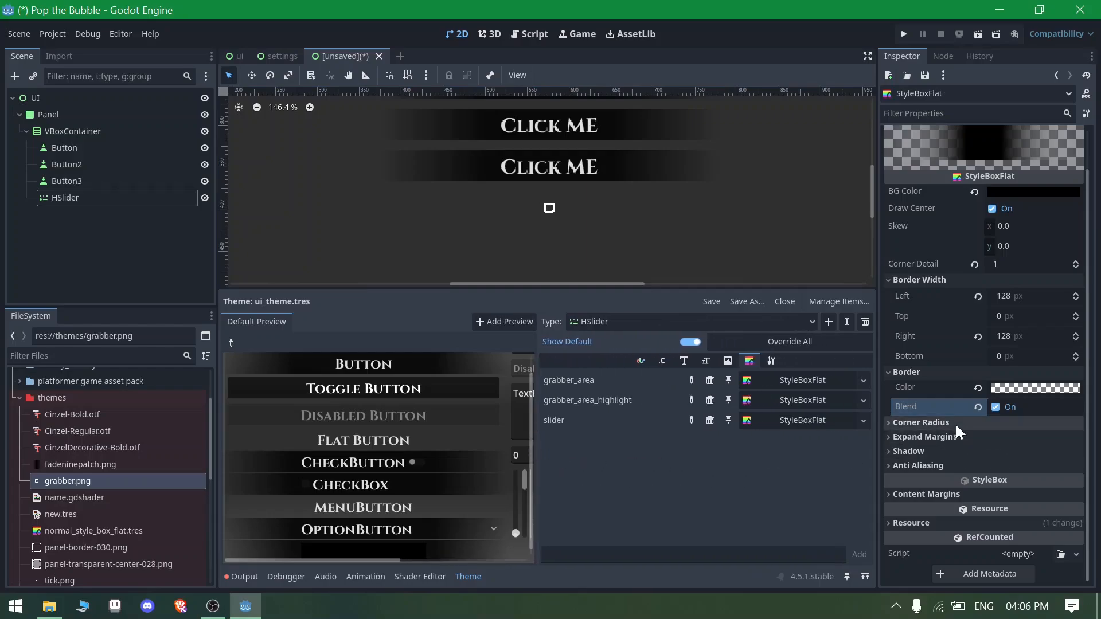
Try expand margins of 100 px on the left and 10 px on the top for the slider StyleBoxFlat
{"action": "scroll", "coordinate": [949, 413], "scroll_direction": "up", "scroll_amount": 2}
{"action": "left_click", "coordinate": [951, 466]}
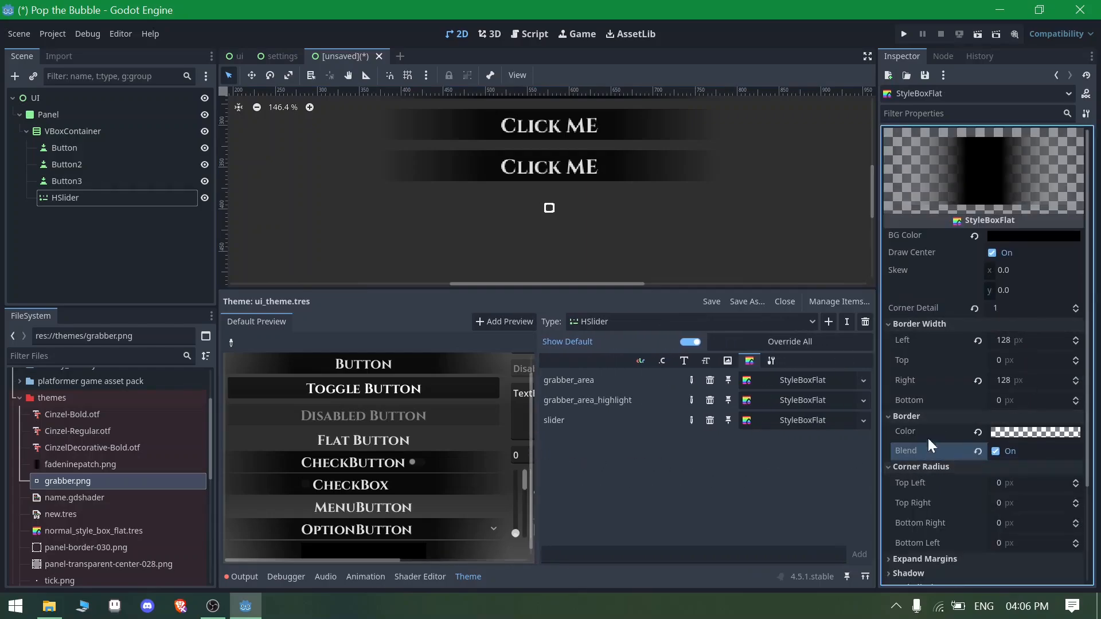
{"action": "scroll", "coordinate": [929, 453], "scroll_direction": "down", "scroll_amount": 5}
{"action": "left_click", "coordinate": [934, 445]}
{"action": "scroll", "coordinate": [949, 367], "scroll_direction": "down", "scroll_amount": 4}
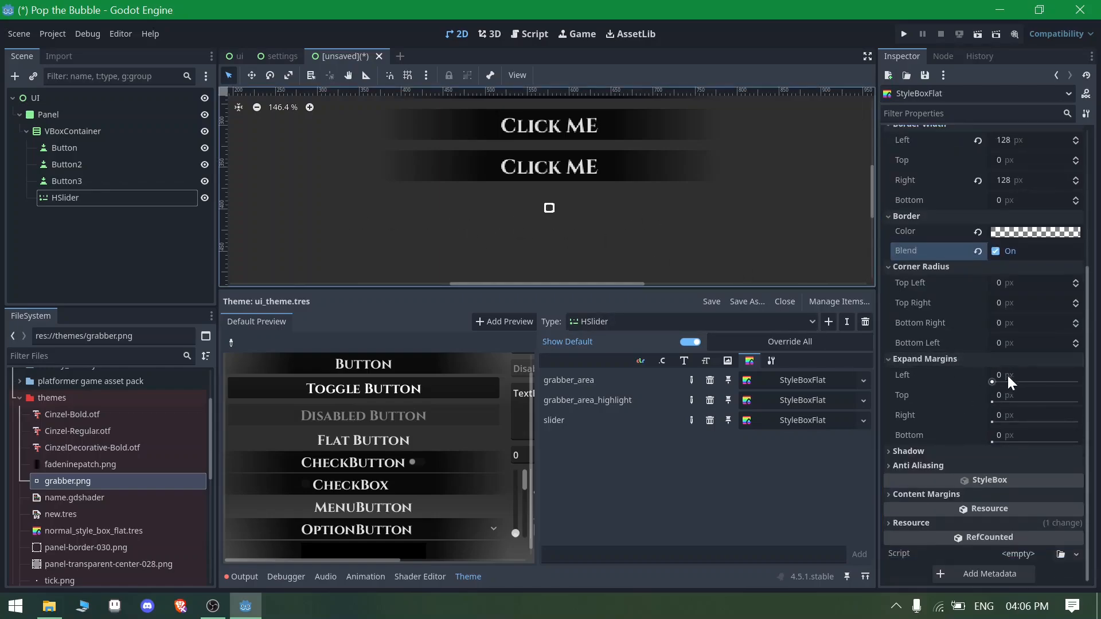
{"action": "left_click_drag", "start_coordinate": [990, 383], "coordinate": [1083, 385]}
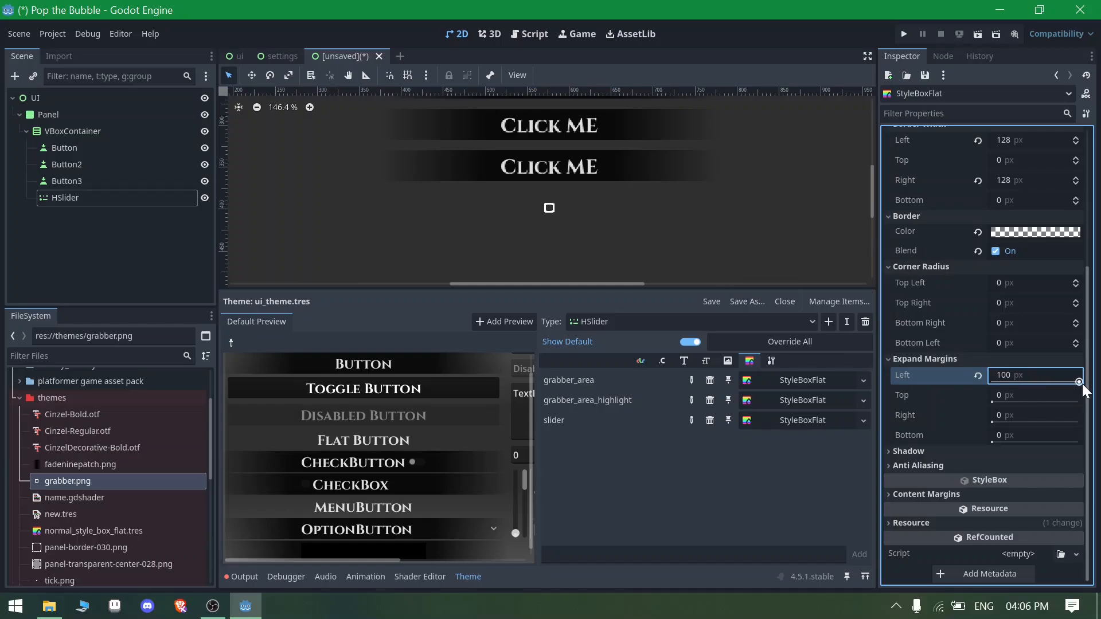
{"action": "left_click", "coordinate": [986, 397]}
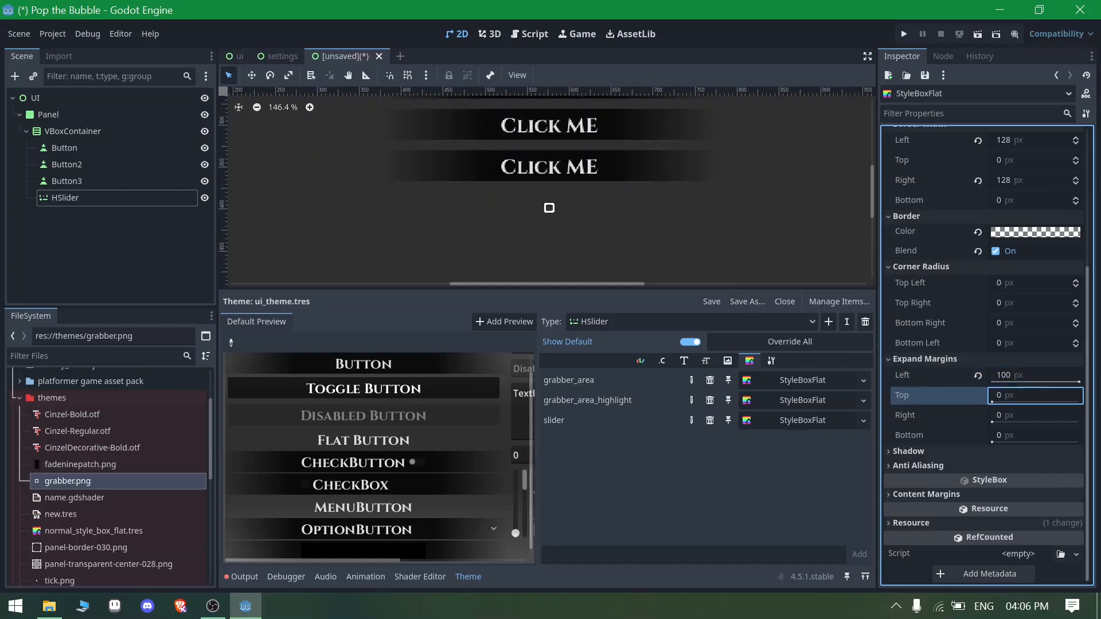
{"action": "type", "text": "10"}
{"action": "key", "text": "Return"}
{"action": "scroll", "coordinate": [509, 260], "scroll_direction": "up", "scroll_amount": 1}
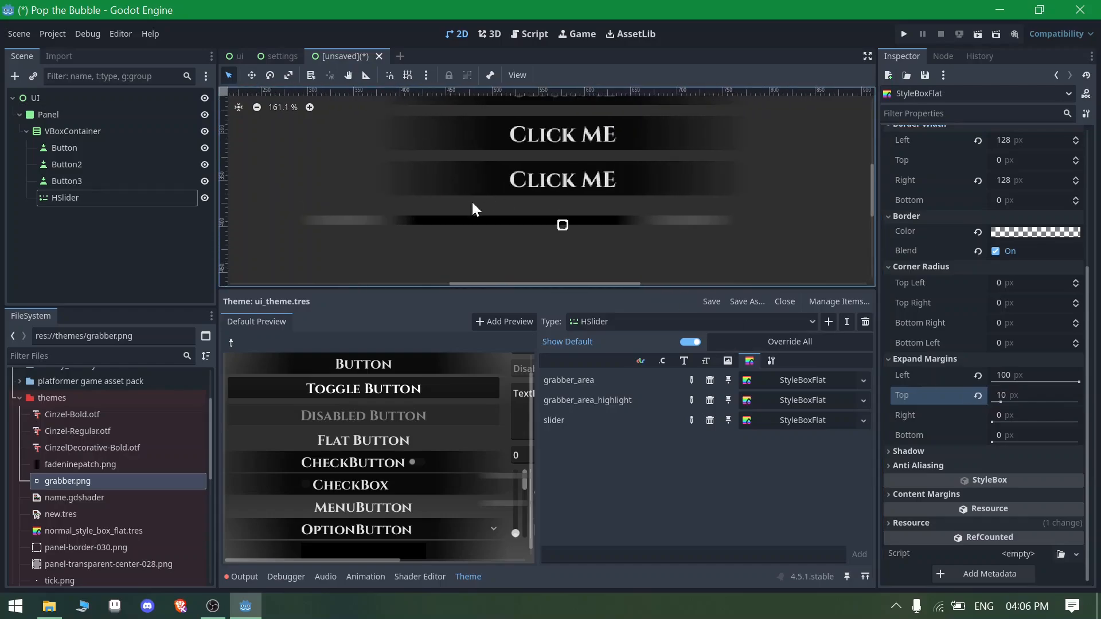
Set the slider StyleBoxFlat's expand margins to 4 px on the top and bottom and 0 px on the left and right
{"action": "left_click", "coordinate": [1008, 397]}
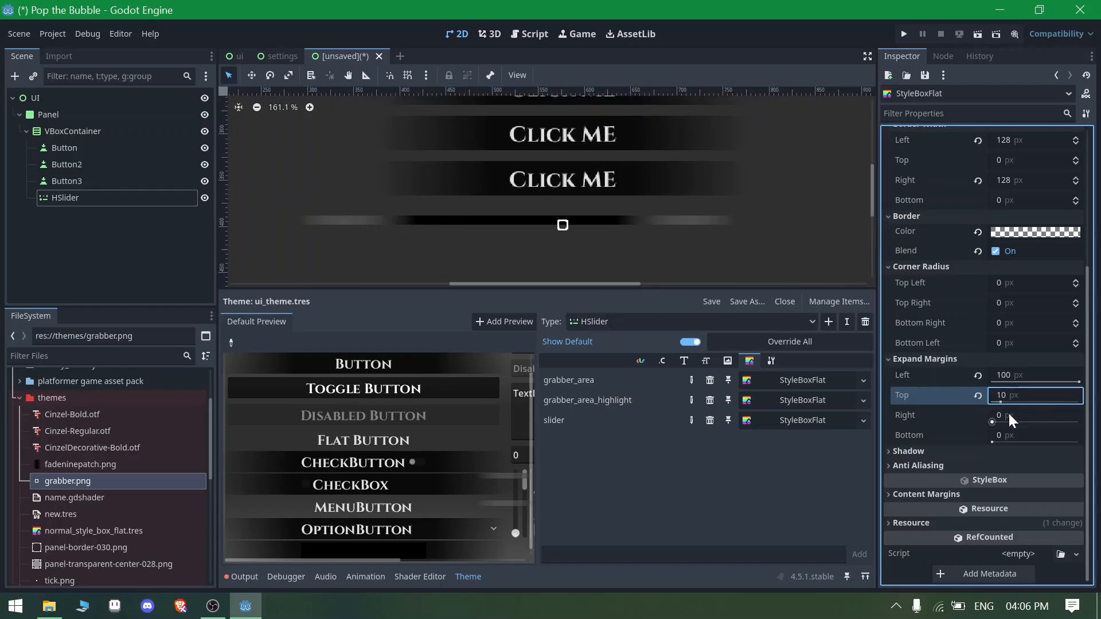
{"action": "left_click", "coordinate": [1013, 403]}
{"action": "type", "text": "4"}
{"action": "left_click", "coordinate": [1013, 413]}
{"action": "type", "text": "4"}
{"action": "left_click", "coordinate": [1012, 375]}
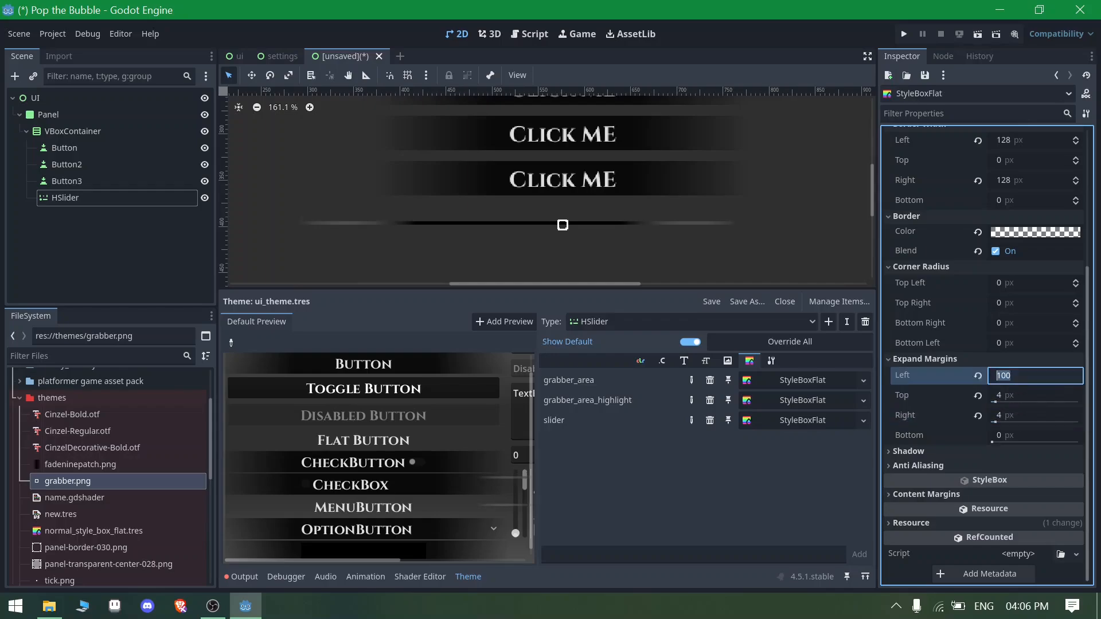
{"action": "left_click", "coordinate": [1009, 416]}
{"action": "left_click", "coordinate": [1008, 436]}
{"action": "type", "text": "4"}
{"action": "left_click", "coordinate": [1016, 418]}
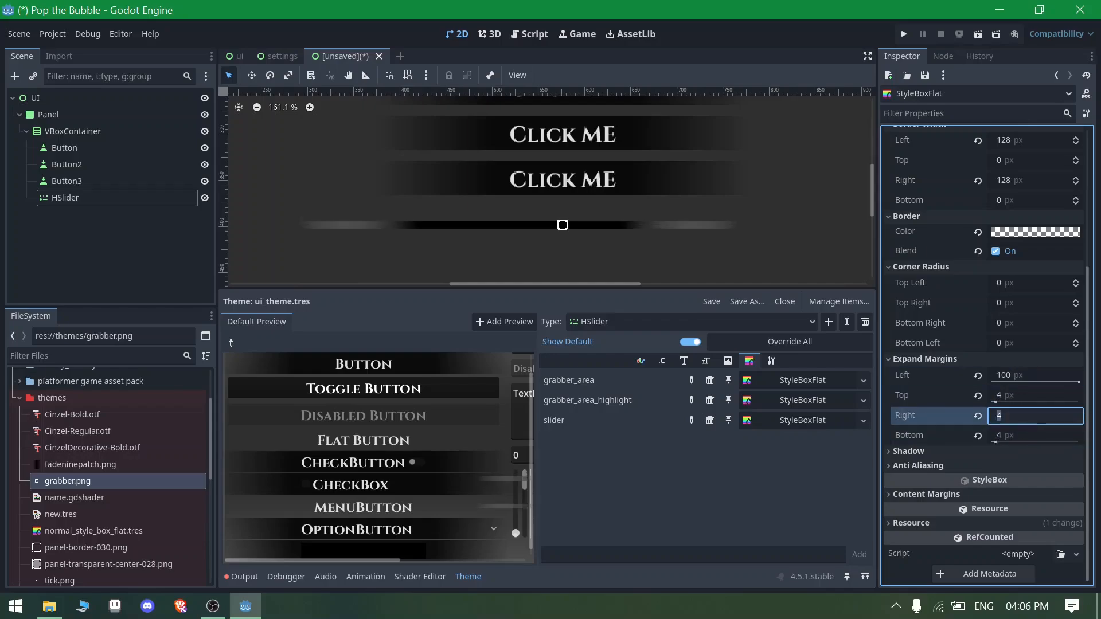
{"action": "type", "text": "0"}
{"action": "left_click", "coordinate": [1006, 377]}
{"action": "type", "text": "0"}
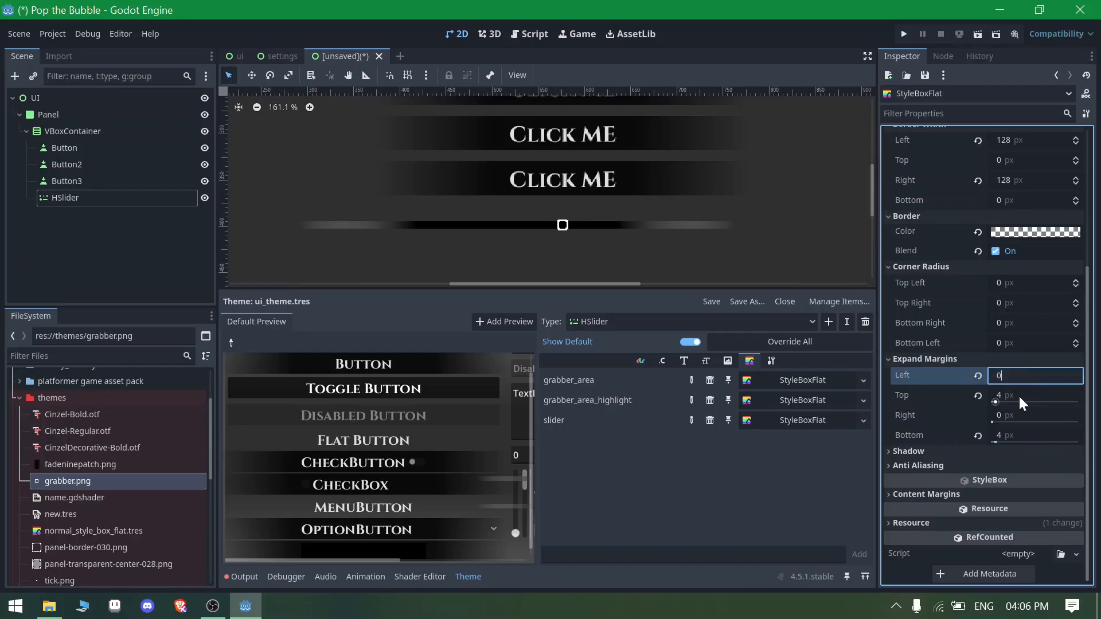
Darken the slider StyleBoxFlat's transparent border color to black
{"action": "scroll", "coordinate": [1026, 270], "scroll_direction": "up", "scroll_amount": 3}
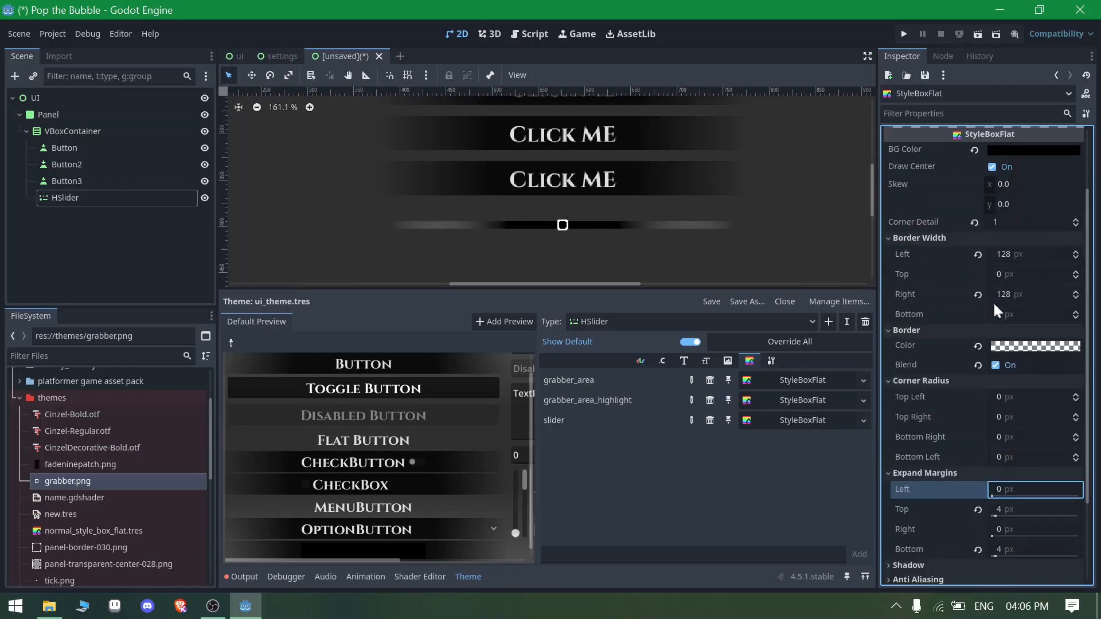
{"action": "left_click", "coordinate": [1009, 344]}
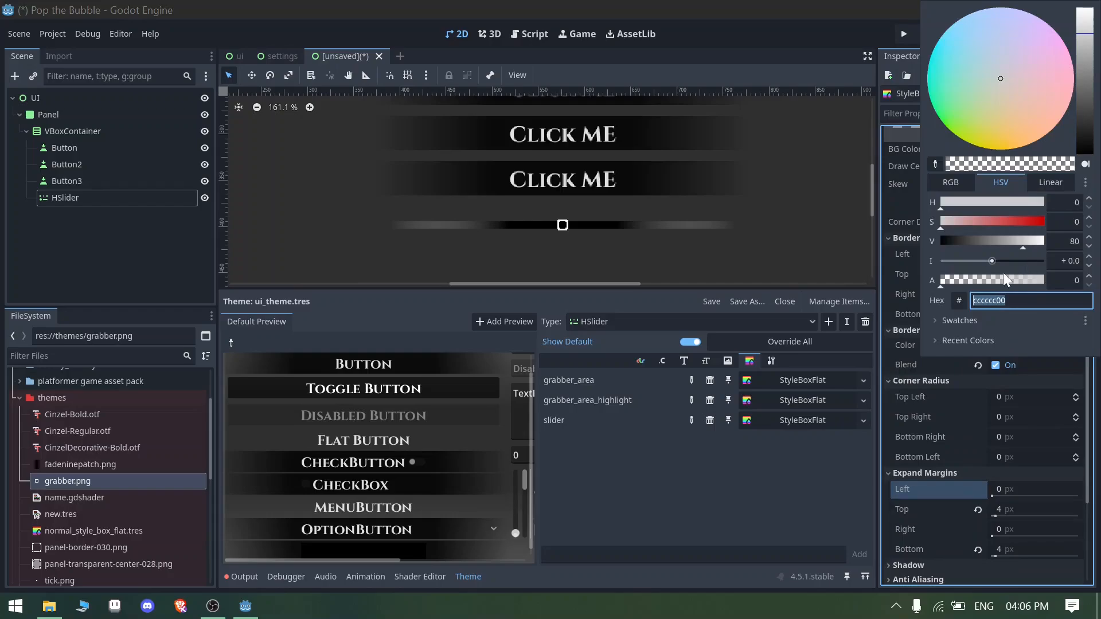
{"action": "left_click_drag", "start_coordinate": [1082, 119], "coordinate": [1085, 197]}
{"action": "left_click", "coordinate": [749, 330]}
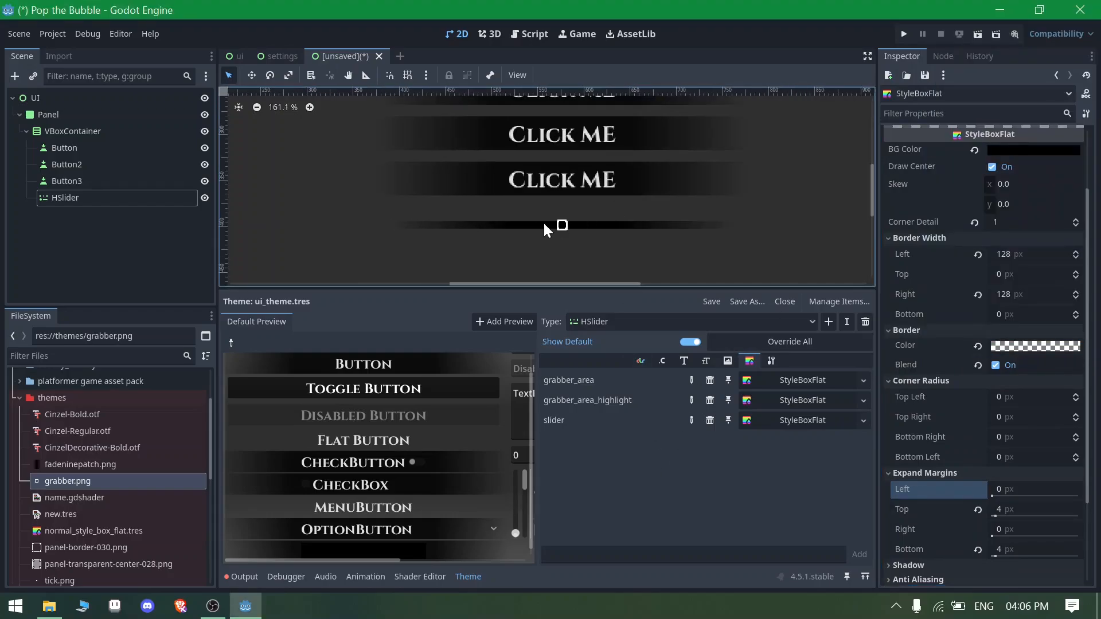
Select the scene's HSlider and try out the restyled horizontal slider in the theme preview
{"action": "left_click", "coordinate": [559, 227]}
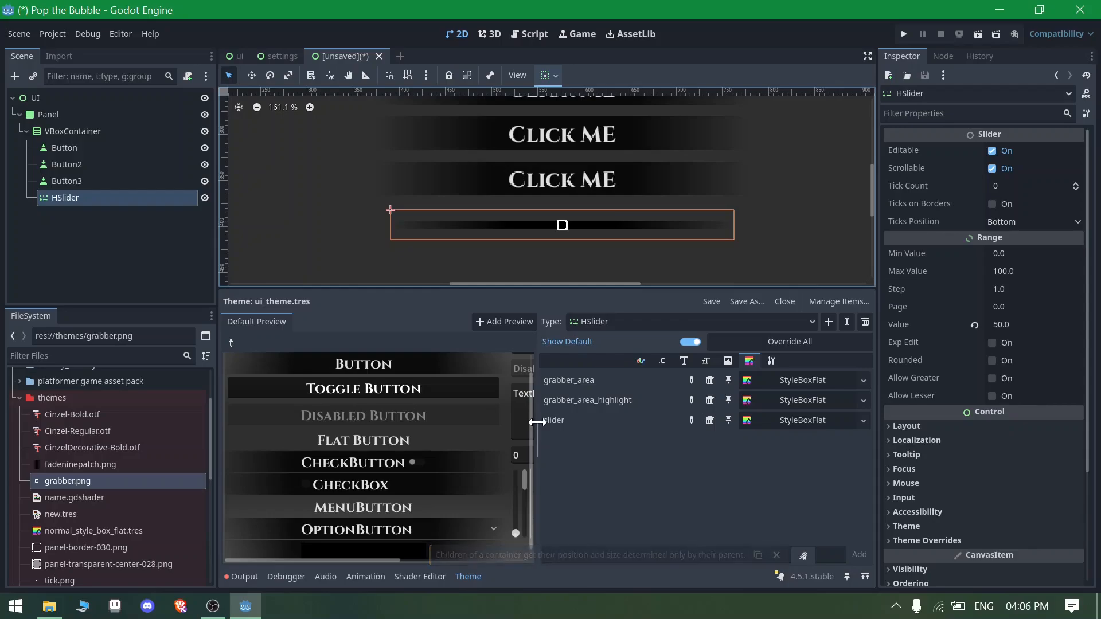
{"action": "left_click_drag", "start_coordinate": [538, 422], "coordinate": [724, 480]}
{"action": "left_click_drag", "start_coordinate": [605, 479], "coordinate": [548, 493]}
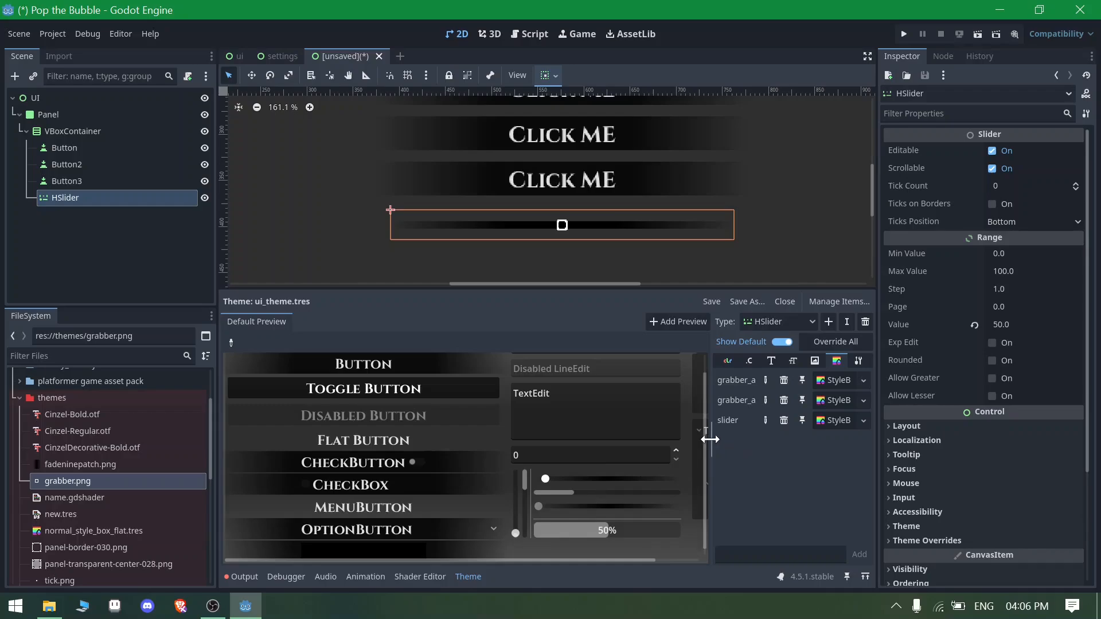
{"action": "left_click_drag", "start_coordinate": [707, 438], "coordinate": [585, 437]}
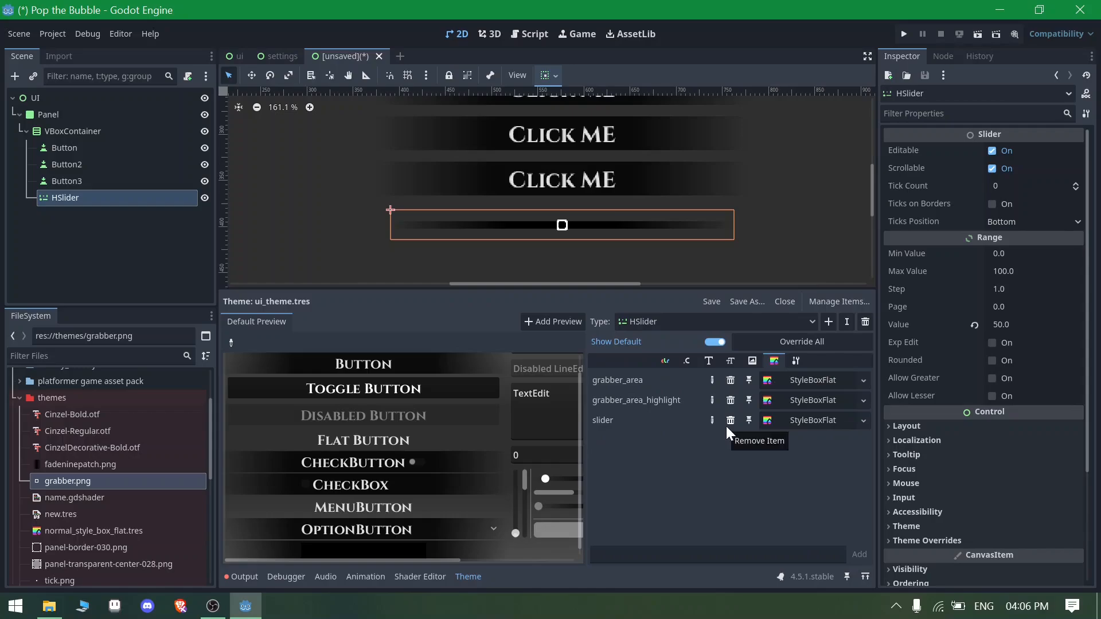
Look through the HSlider type's font, constant and color items
{"action": "left_click", "coordinate": [709, 361]}
{"action": "left_click", "coordinate": [638, 361]}
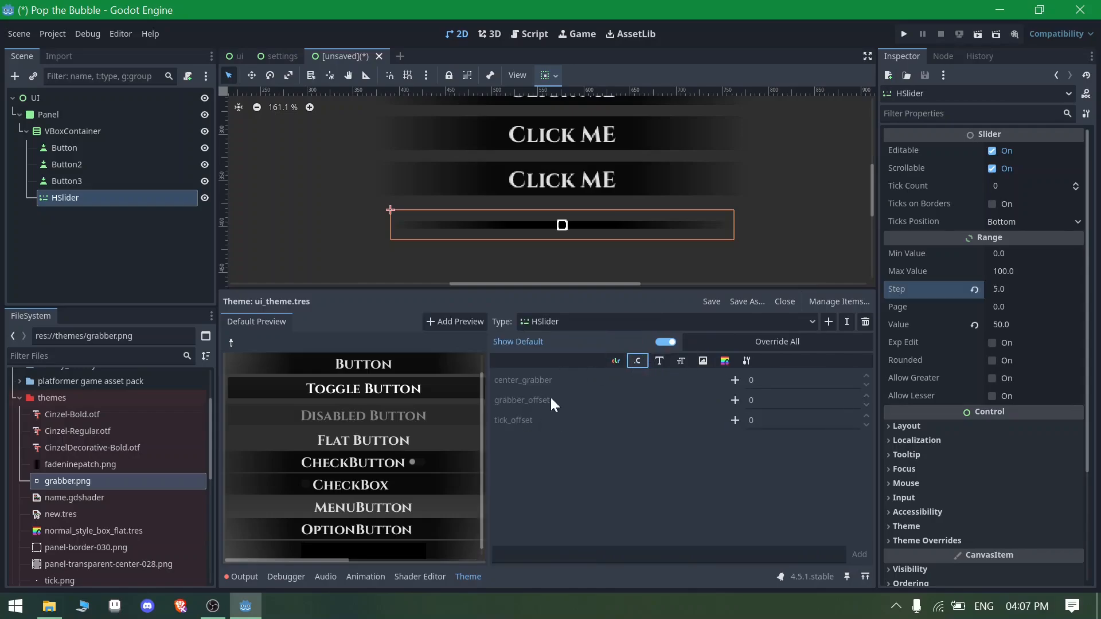
{"action": "left_click", "coordinate": [616, 361]}
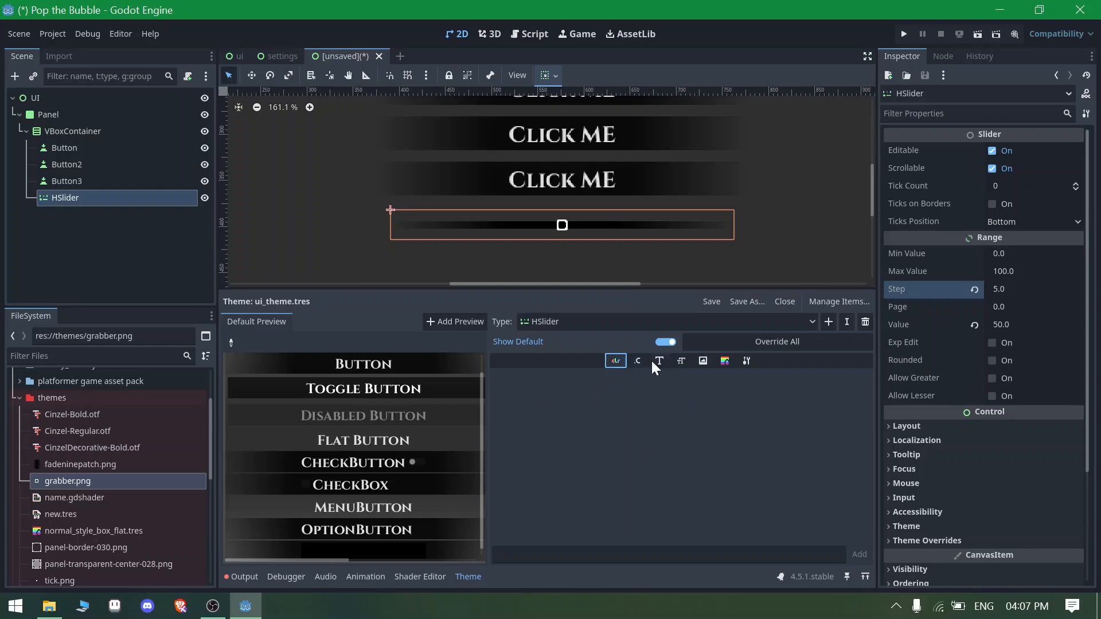
Switch to the ui scene and look through the files in the themes folder
{"action": "left_click_drag", "start_coordinate": [489, 430], "coordinate": [710, 431]}
{"action": "scroll", "coordinate": [139, 477], "scroll_direction": "down", "scroll_amount": 3}
{"action": "scroll", "coordinate": [79, 500], "scroll_direction": "up", "scroll_amount": 1}
{"action": "scroll", "coordinate": [70, 557], "scroll_direction": "down", "scroll_amount": 1}
{"action": "left_click", "coordinate": [239, 56]}
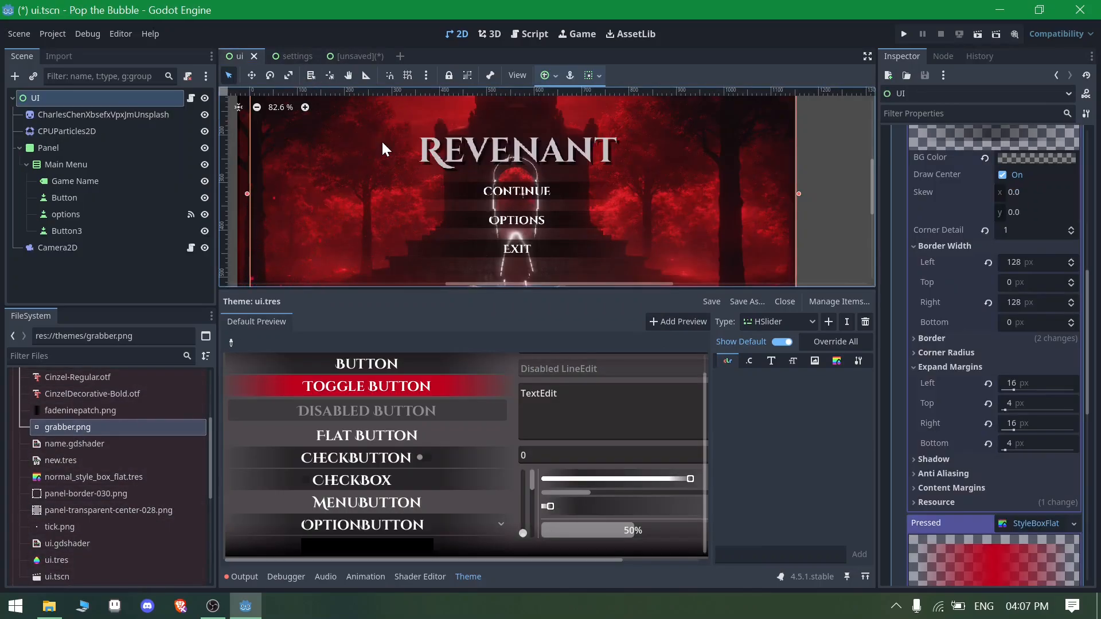
{"action": "scroll", "coordinate": [109, 485], "scroll_direction": "down", "scroll_amount": 3}
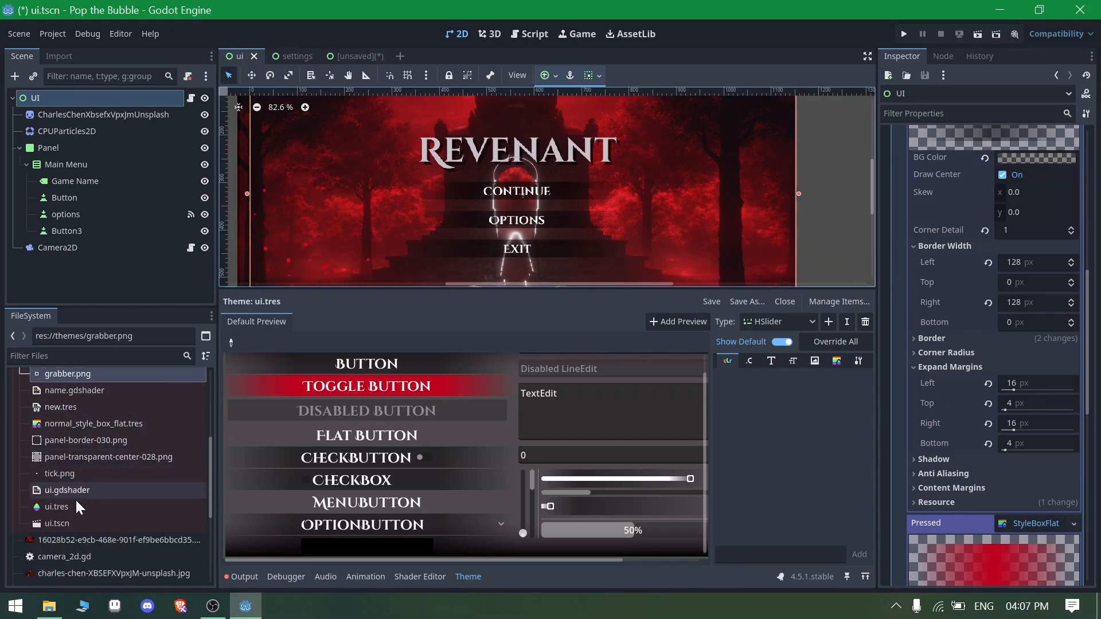